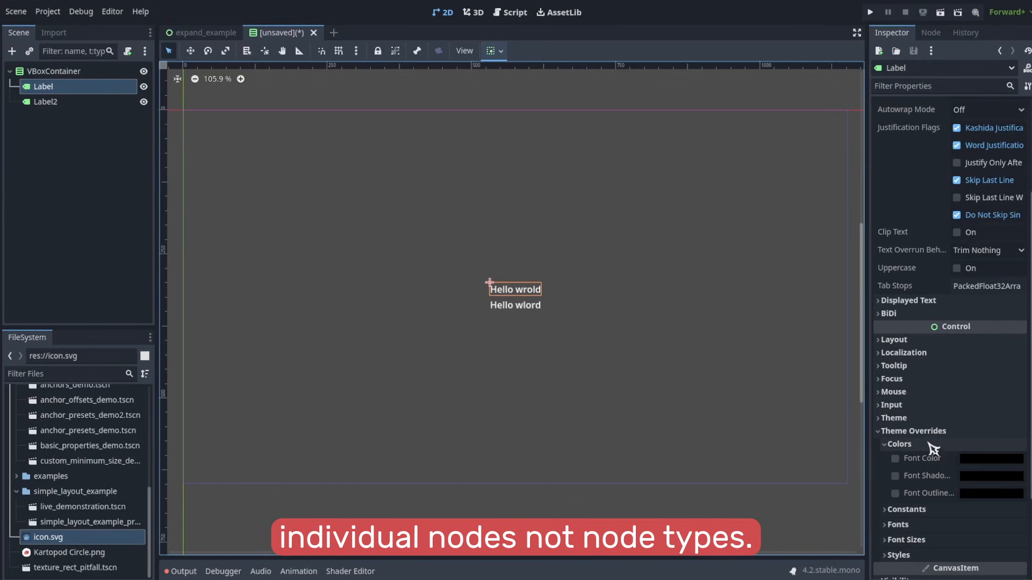
# Override the first label's font color with a color chosen in the color picker
pyautogui.click(991, 460)
pyautogui.click(949, 196)
pyautogui.moveTo(960, 196); pyautogui.dragTo(971, 167)
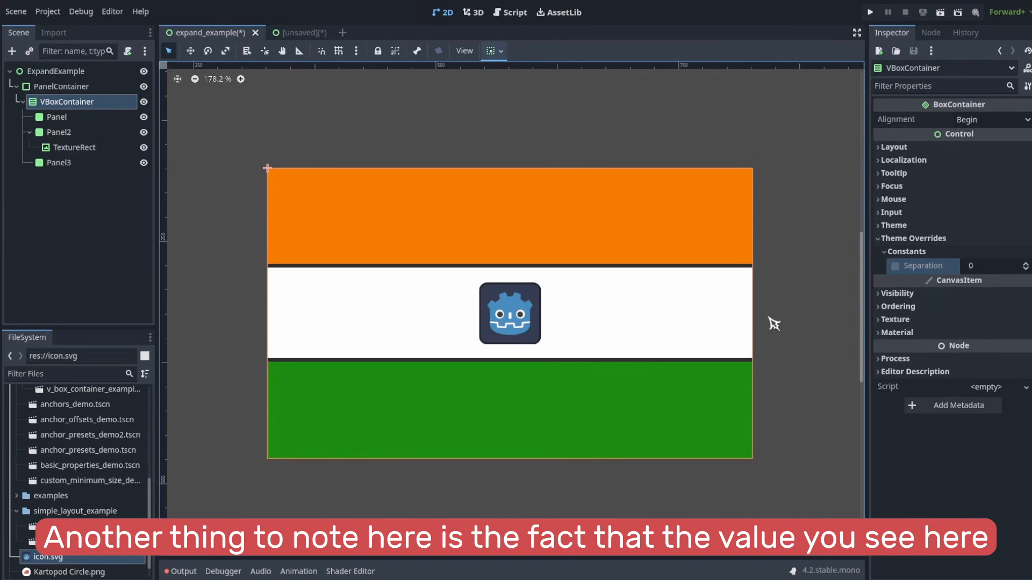
# Try a Separation override of 35 on the VBoxContainer and reset it to the theme default
pyautogui.click(983, 269)
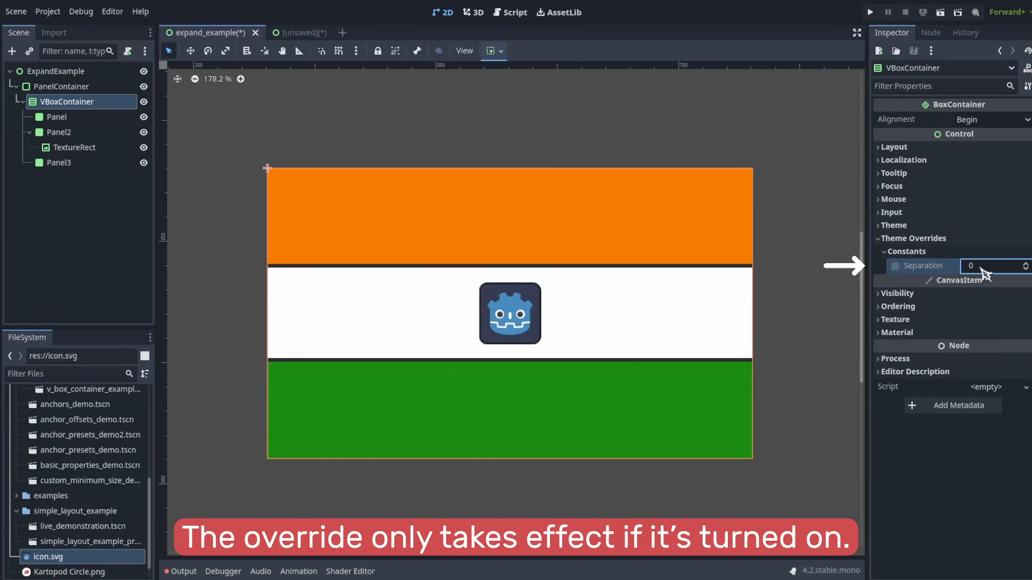
pyautogui.moveTo(985, 274)
pyautogui.mouseDown()
pyautogui.moveTo(999, 274)
pyautogui.moveTo(985, 274)
pyautogui.mouseUp()
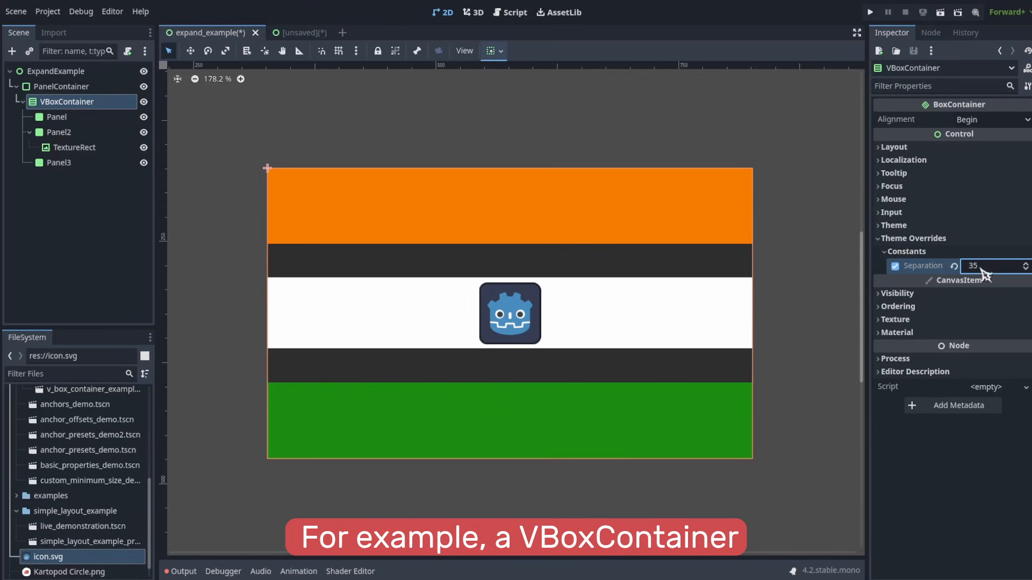
pyautogui.click(955, 267)
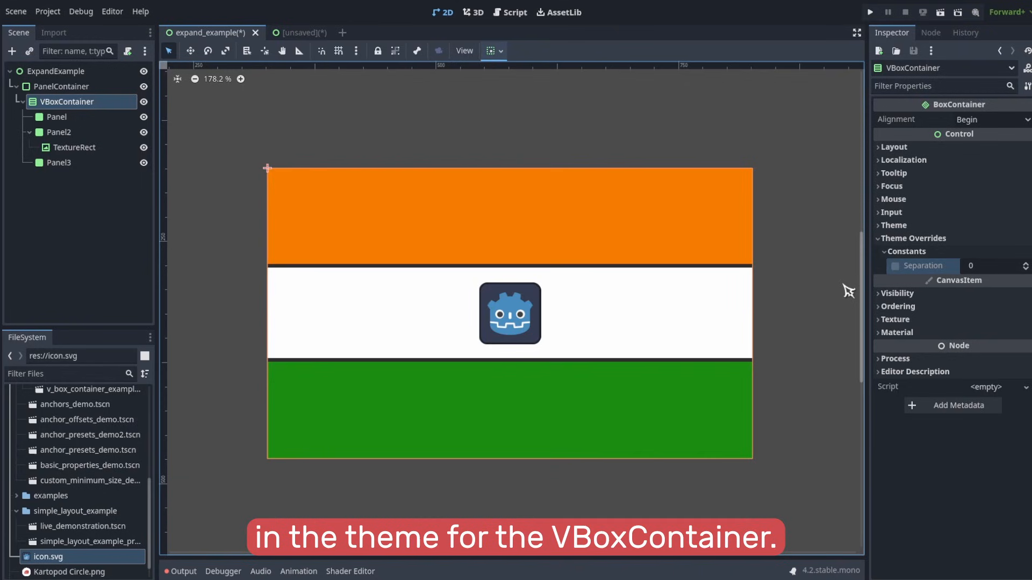
# Enable the VBoxContainer's Separation override with a value of 0
pyautogui.click(897, 267)
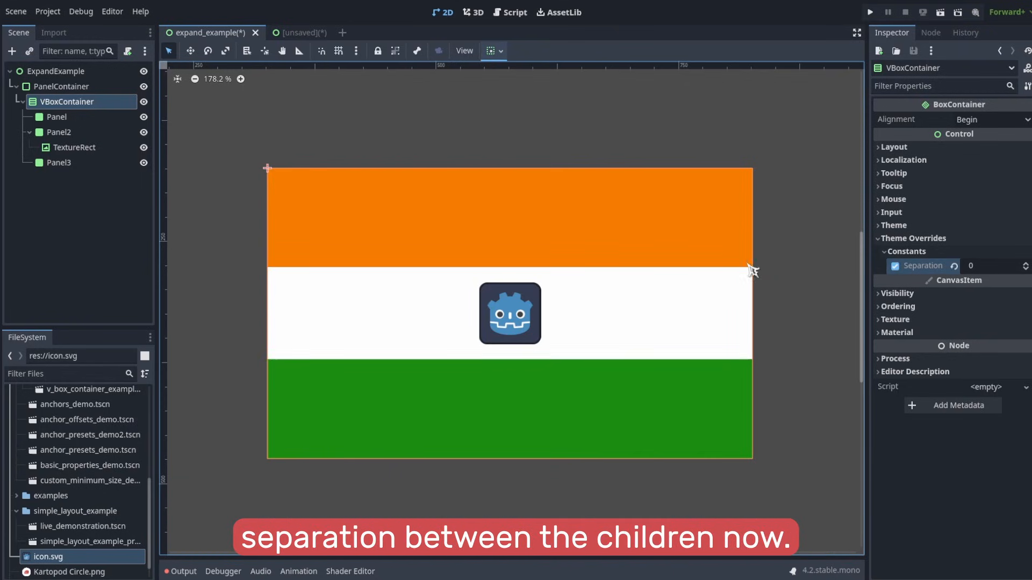
# Add a MarginContainer under the PanelContainer and nest the VBoxContainer inside it
pyautogui.click(81, 215)
pyautogui.click(77, 91)
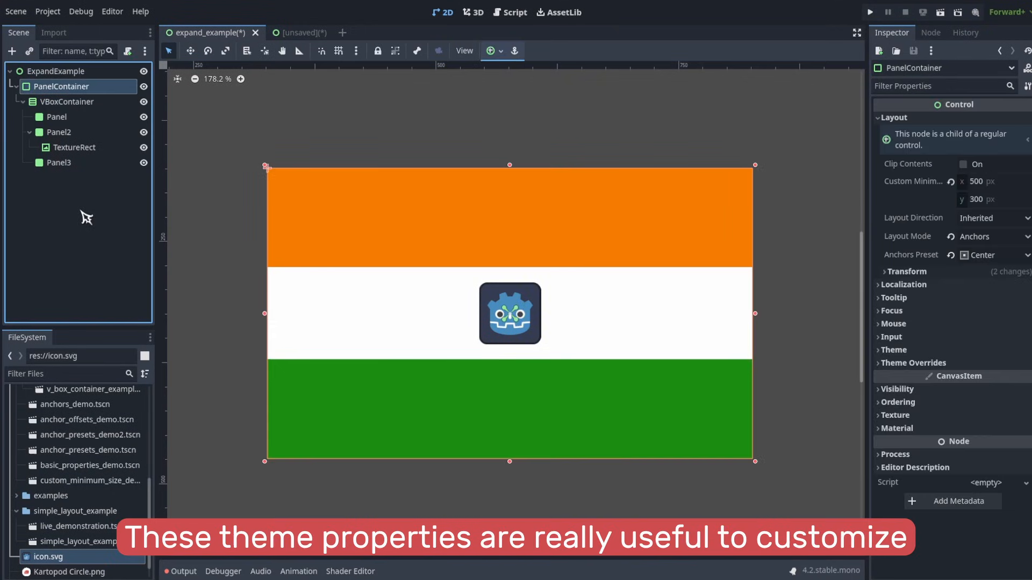
pyautogui.hotkey('ctrl', 'a')
pyautogui.write('margin')
pyautogui.press('Return')
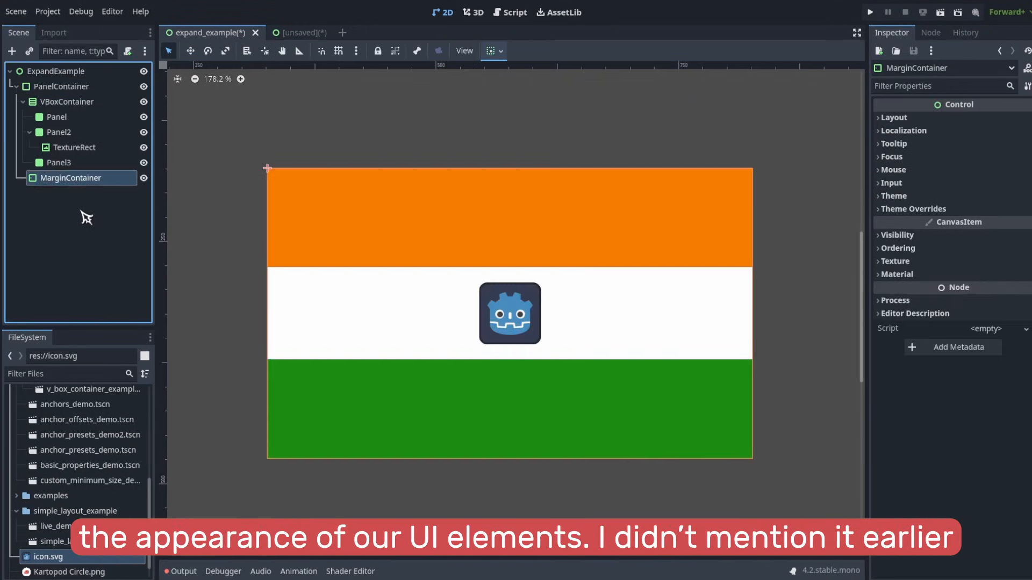
pyautogui.moveTo(63, 101); pyautogui.dragTo(78, 186)
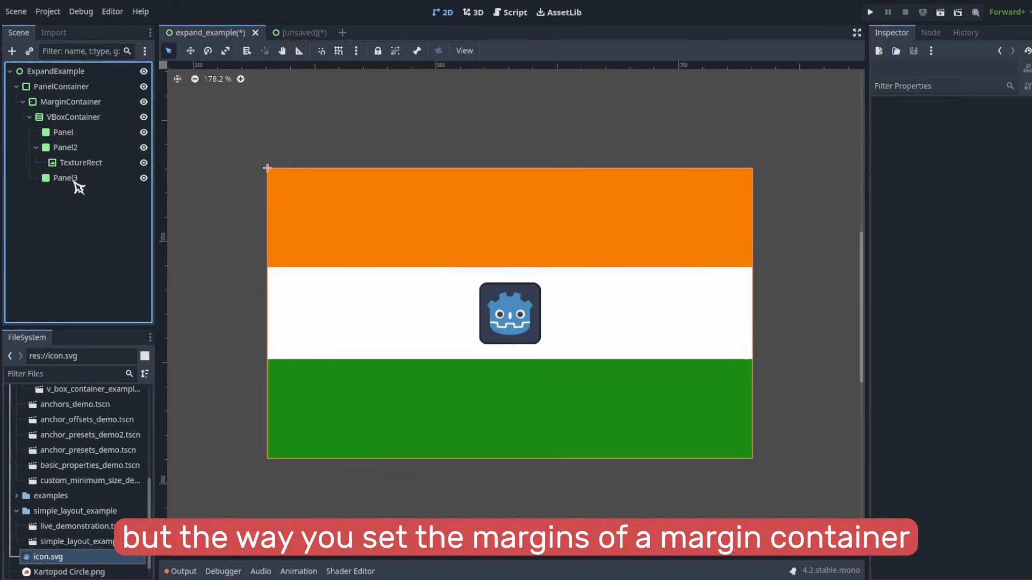
# Override the MarginContainer's left, top, right and bottom margin constants with 20 each
pyautogui.click(109, 102)
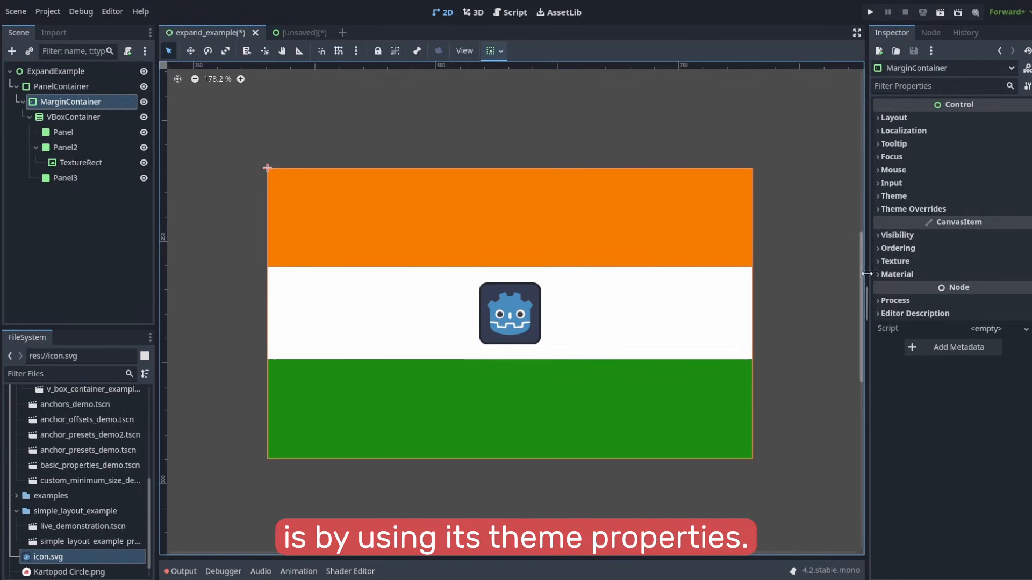
pyautogui.click(906, 209)
pyautogui.click(908, 223)
pyautogui.click(978, 237)
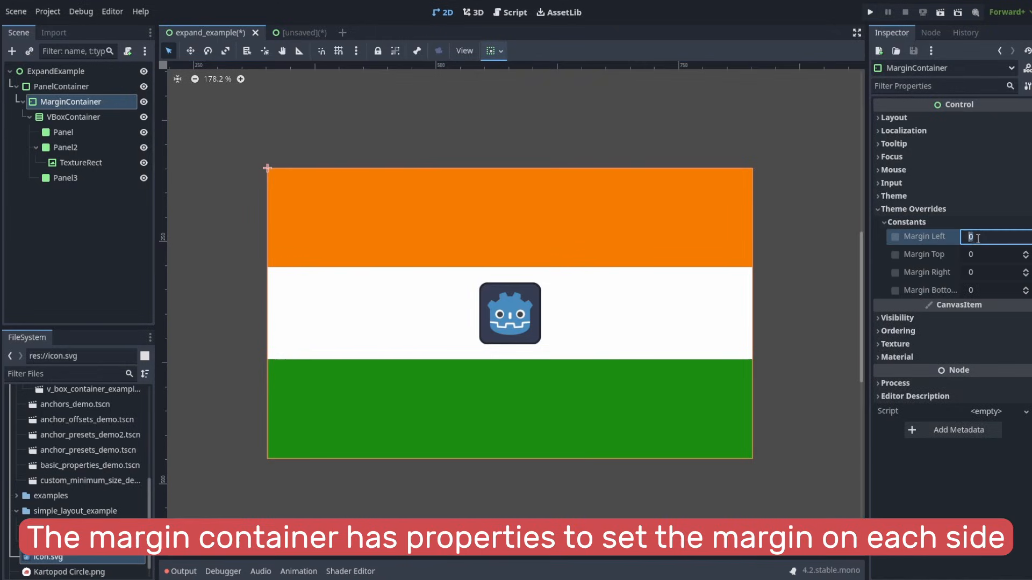
pyautogui.write('20')
pyautogui.press('Tab')
pyautogui.write('20')
pyautogui.press('Tab')
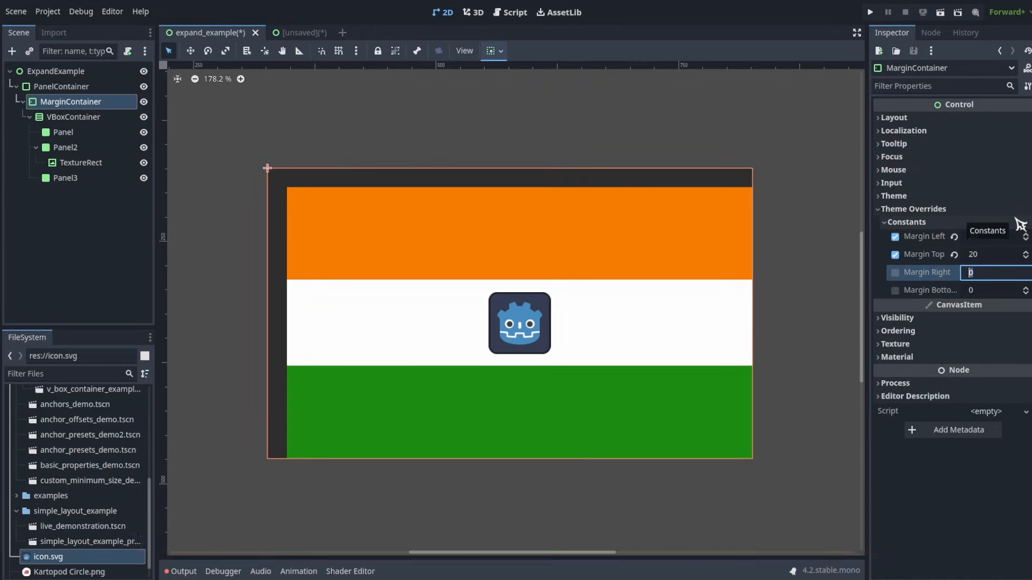
pyautogui.write('20')
pyautogui.press('Tab')
pyautogui.write('20')
pyautogui.press('Tab')
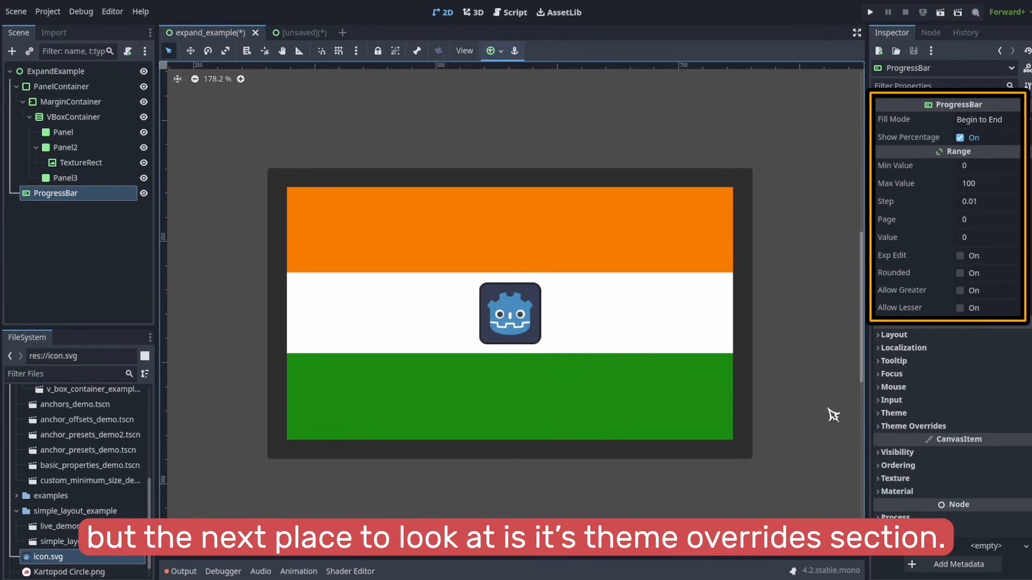
# Look at the theme overrides available for the ProgressBar
pyautogui.click(909, 426)
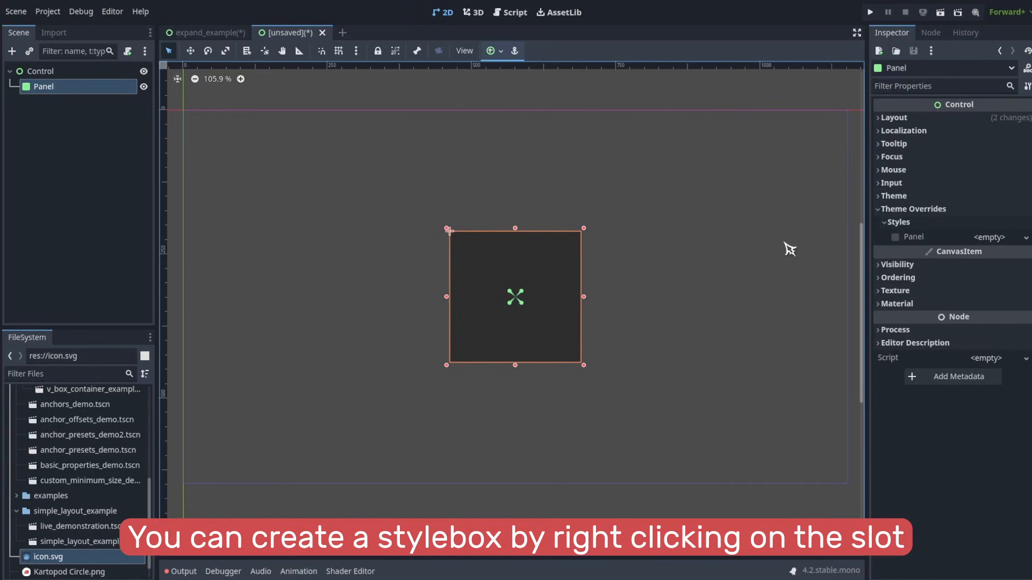
# Assign a new StyleBoxFlat to the Panel's style override and open its properties for editing
pyautogui.rightClick(977, 236)
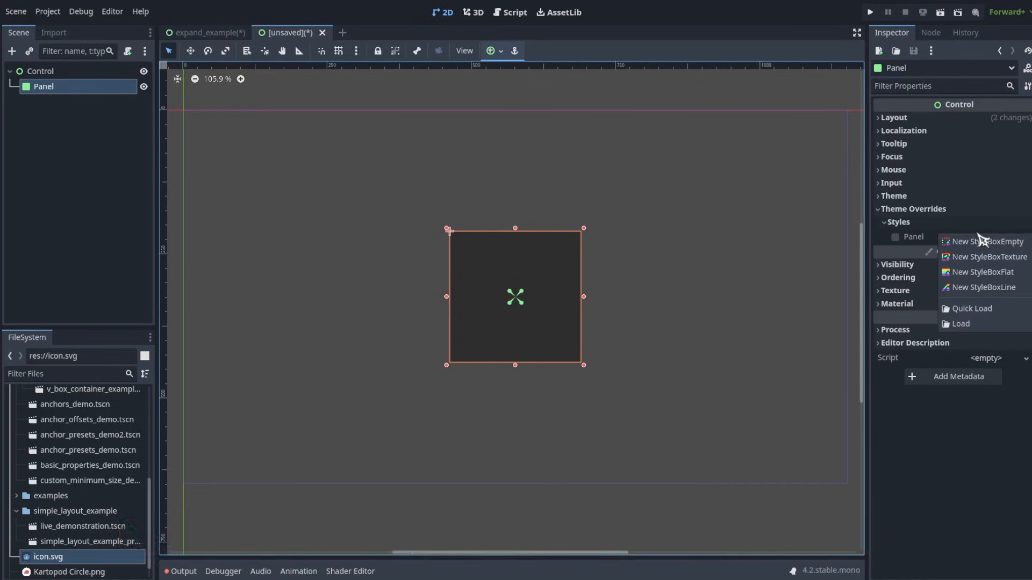
pyautogui.click(994, 273)
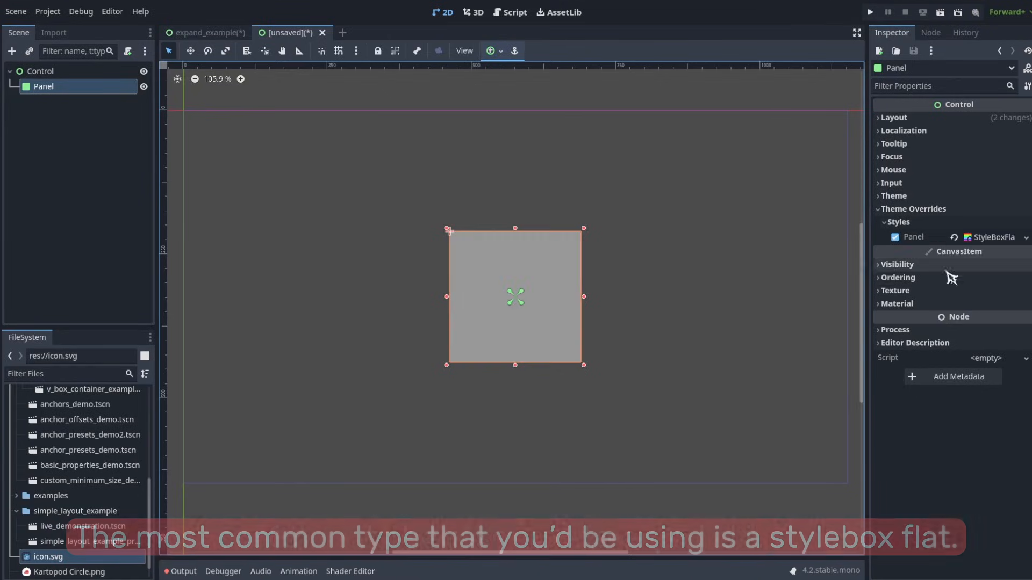
pyautogui.click(992, 240)
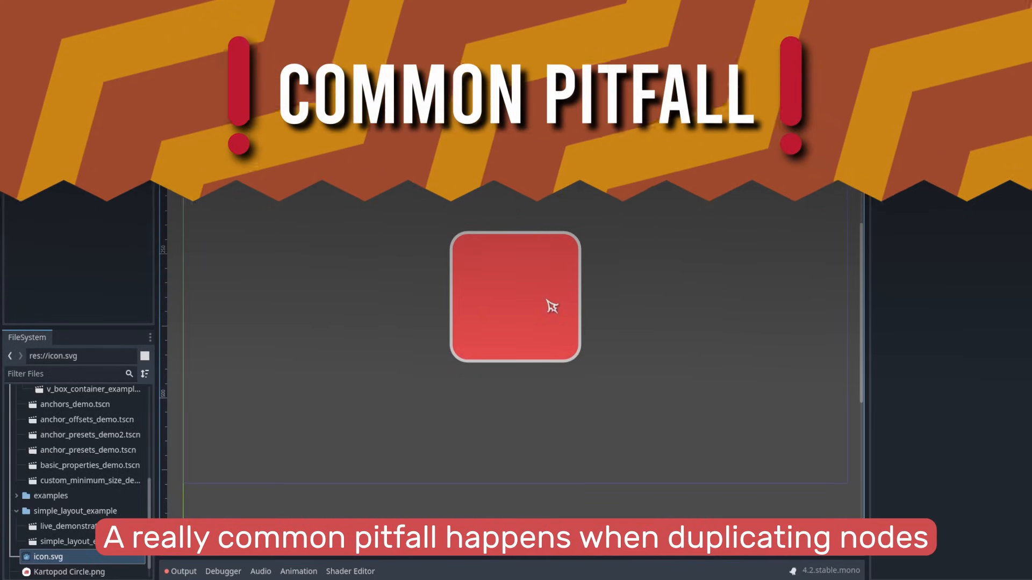
# Duplicate the red rounded panel and place the copy to the right of the original
pyautogui.click(553, 304)
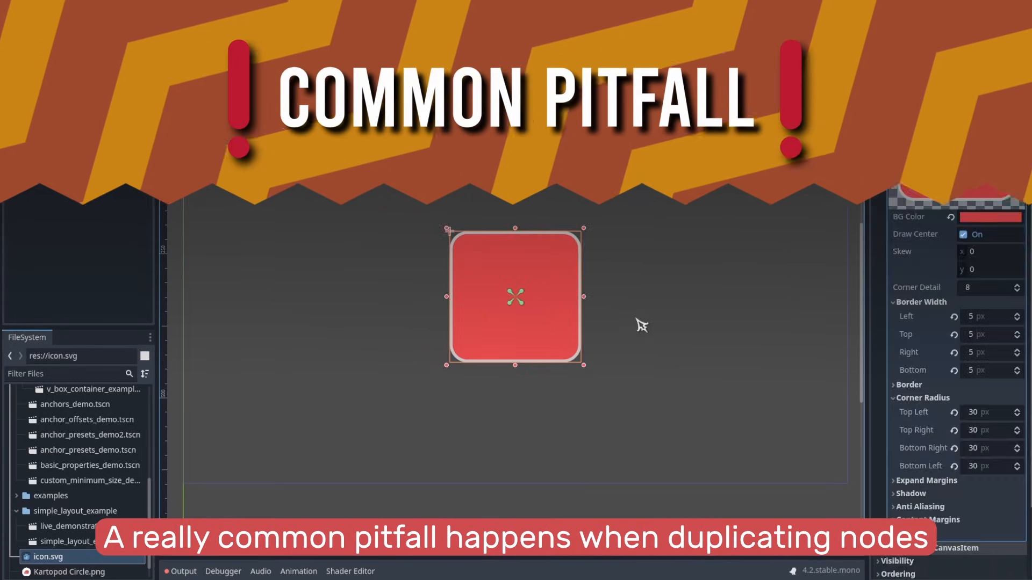
pyautogui.hotkey('ctrl', 'd')
pyautogui.moveTo(571, 316); pyautogui.dragTo(752, 312)
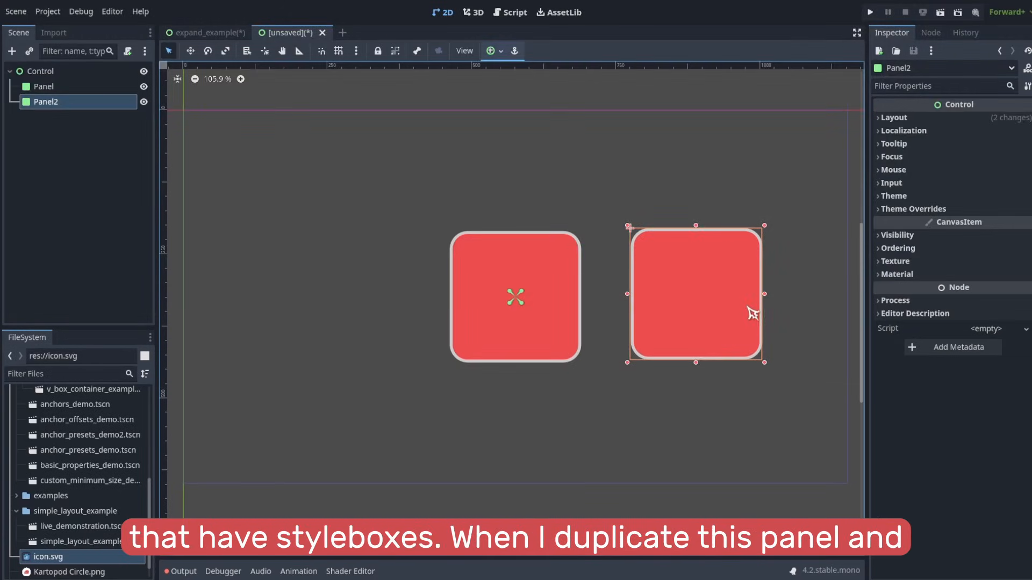
# Try changing the background color of the duplicated panel's stylebox to purple-blue 654eed, and undo the color change
pyautogui.click(970, 209)
pyautogui.click(975, 222)
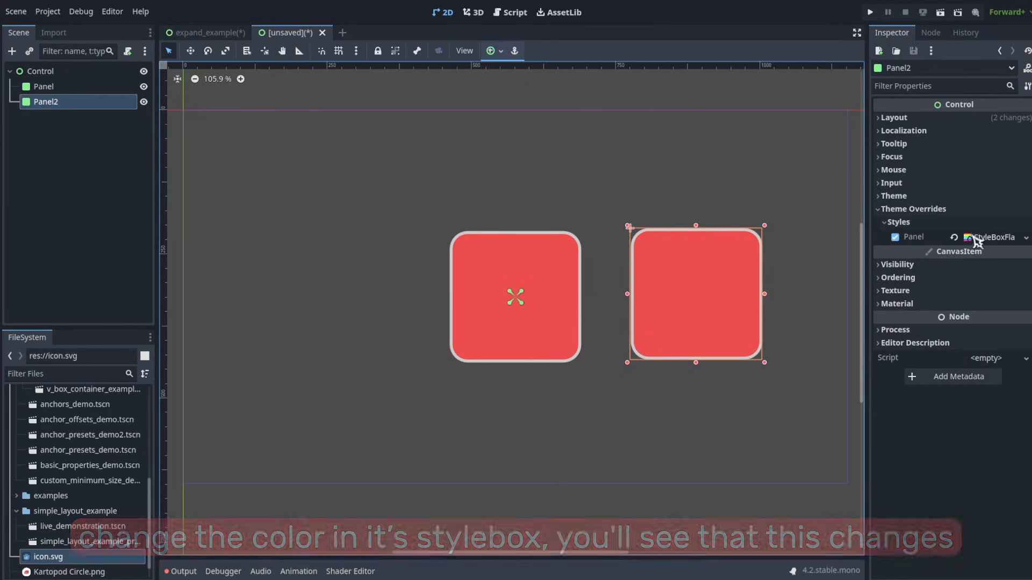
pyautogui.click(979, 237)
pyautogui.click(1000, 337)
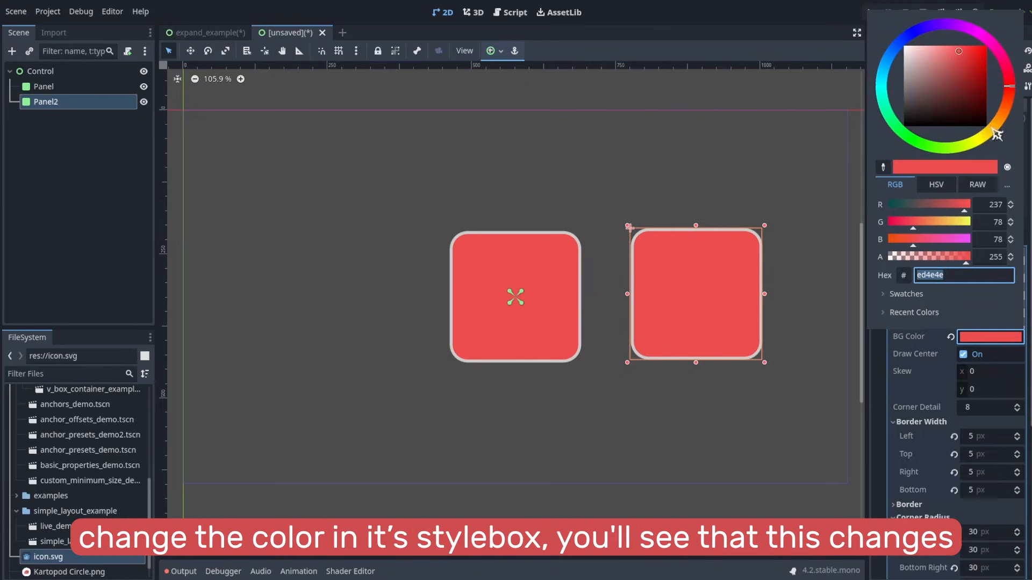
pyautogui.moveTo(1010, 92); pyautogui.dragTo(925, 27)
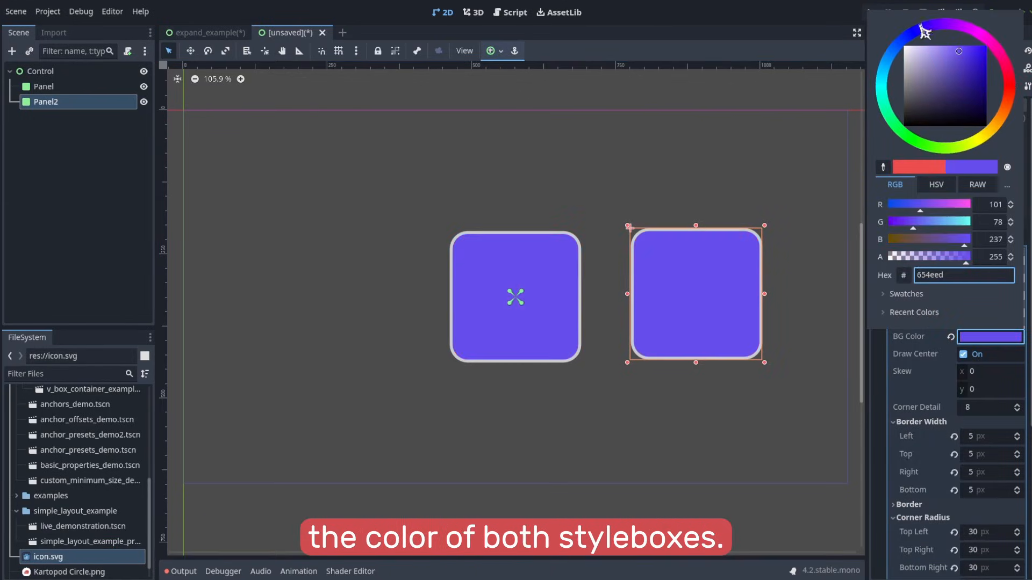
pyautogui.click(762, 208)
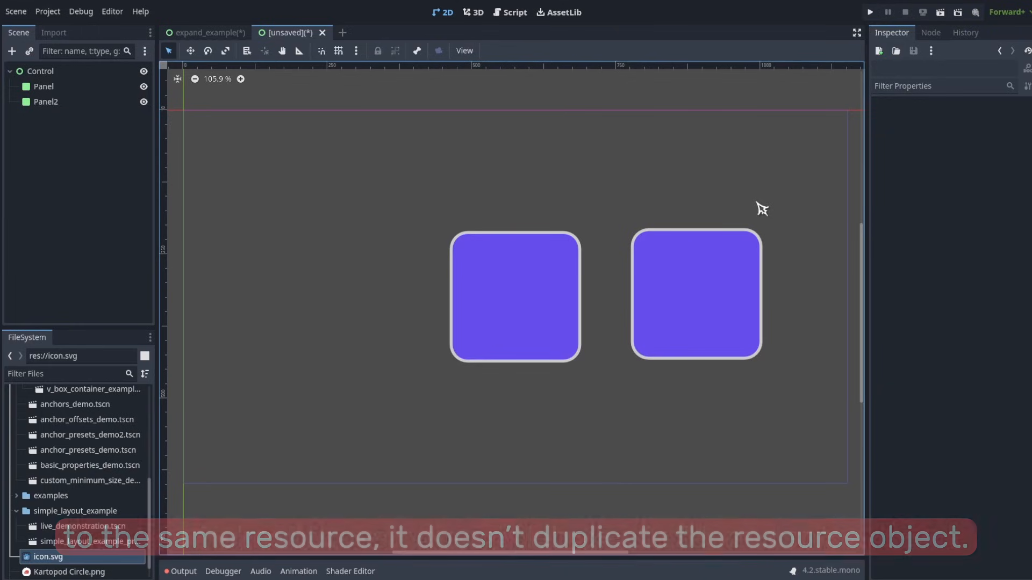
pyautogui.hotkey('ctrl', 'z')
# Make the duplicated panel's StyleBoxFlat unique so it is independent of the original panel
pyautogui.click(742, 275)
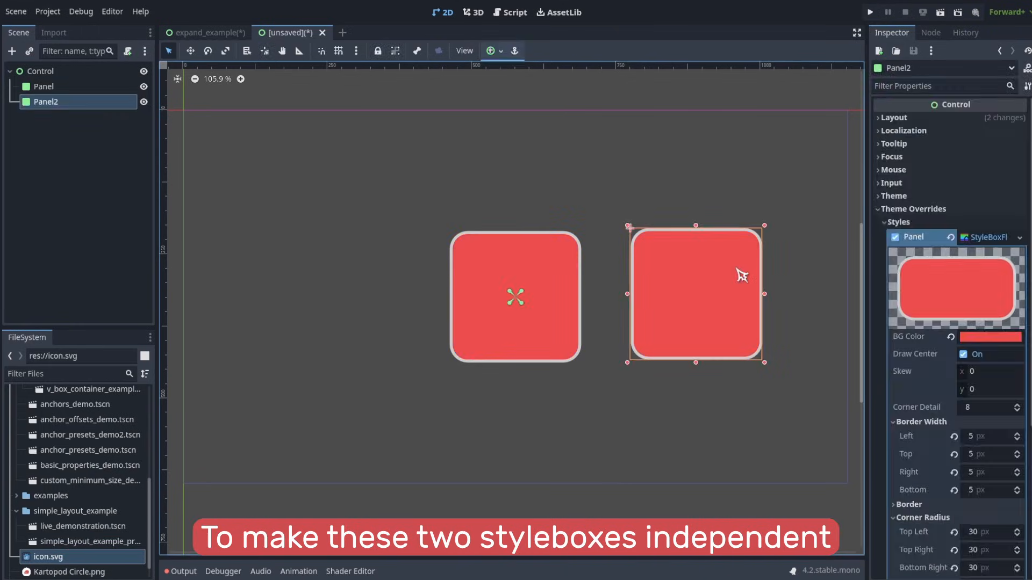
pyautogui.rightClick(979, 242)
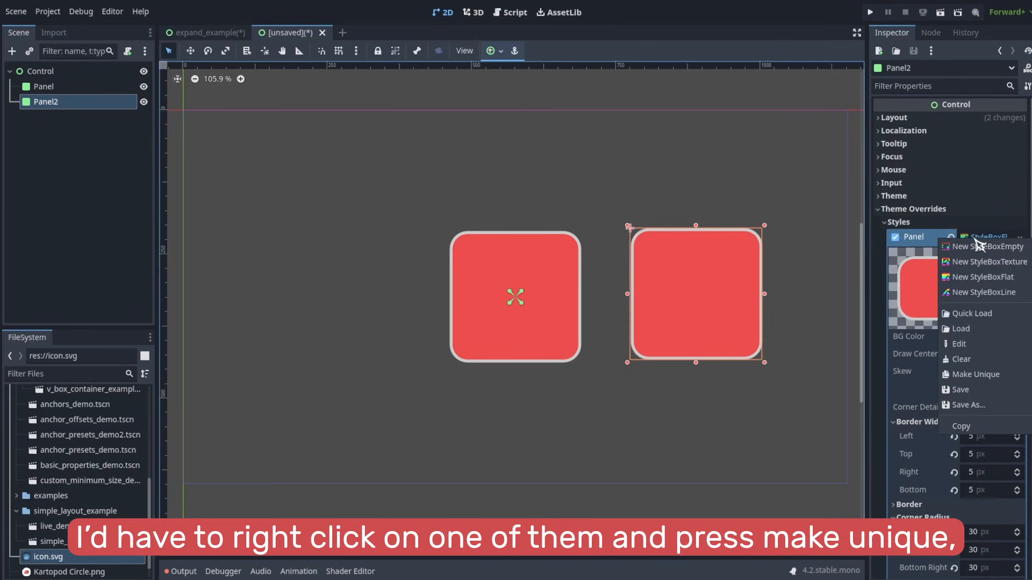
pyautogui.click(991, 374)
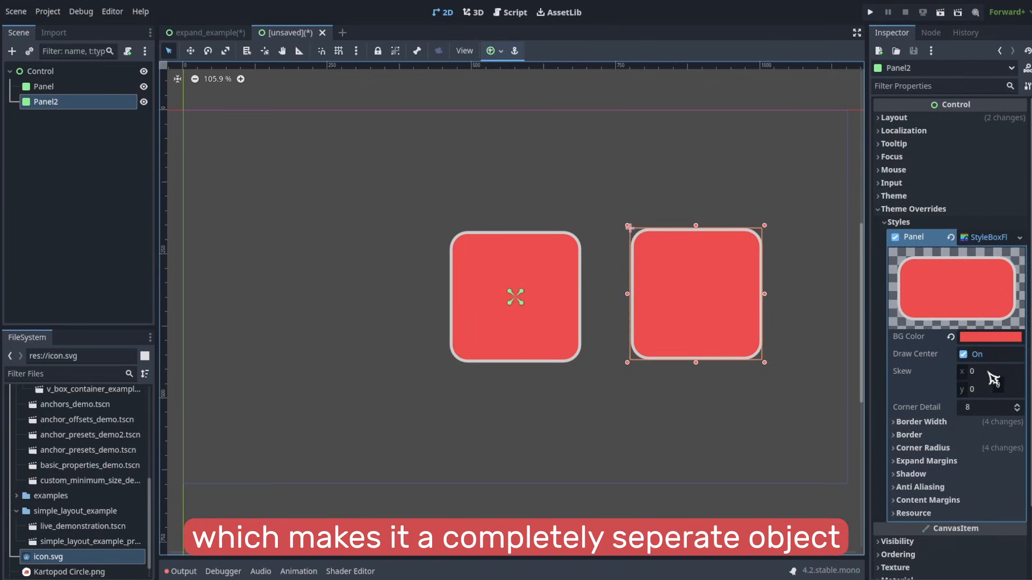
# Set the background color of the duplicated panel's stylebox to purple 994eed
pyautogui.click(991, 337)
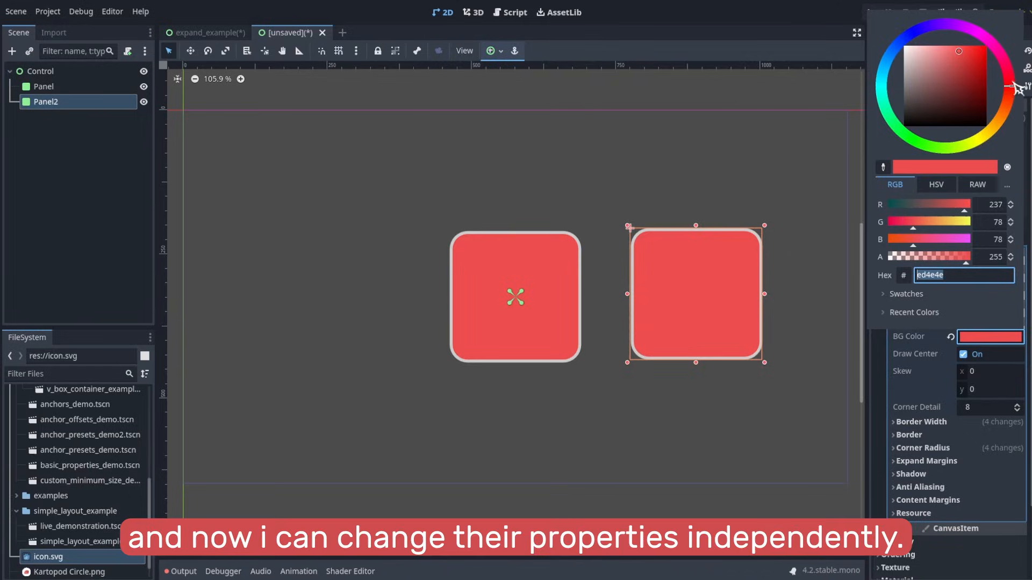
pyautogui.moveTo(1017, 89); pyautogui.dragTo(949, 24)
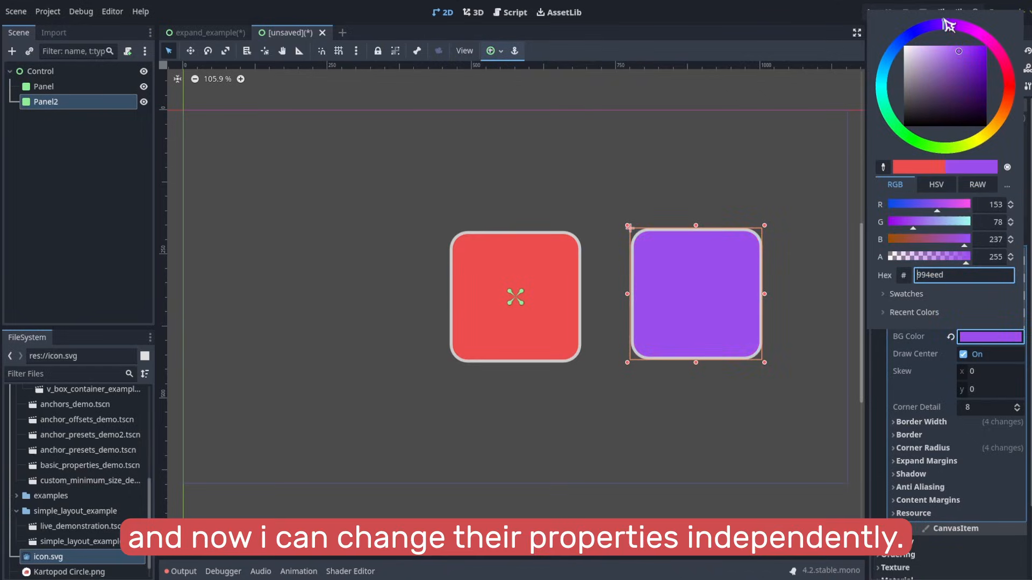
pyautogui.click(761, 148)
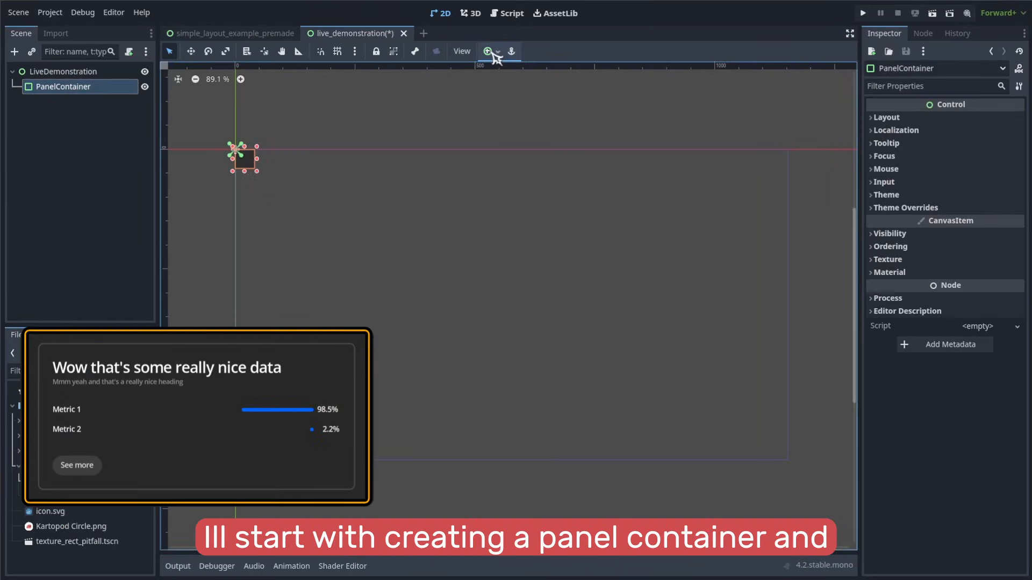
# Anchor the PanelContainer to the center and give it a StyleBoxFlat panel style with the dark gray swatch as background
pyautogui.click(495, 52)
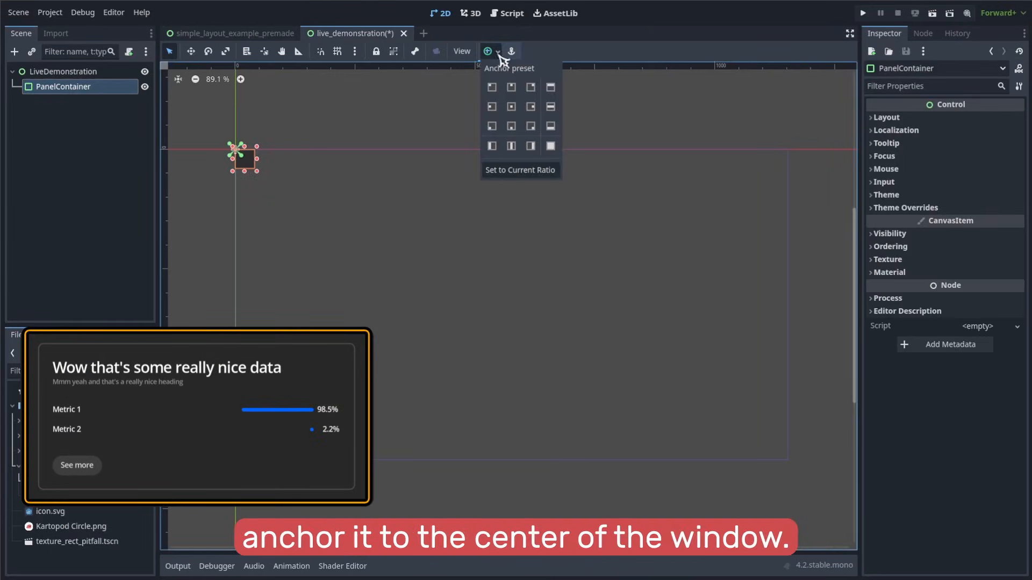
pyautogui.click(511, 106)
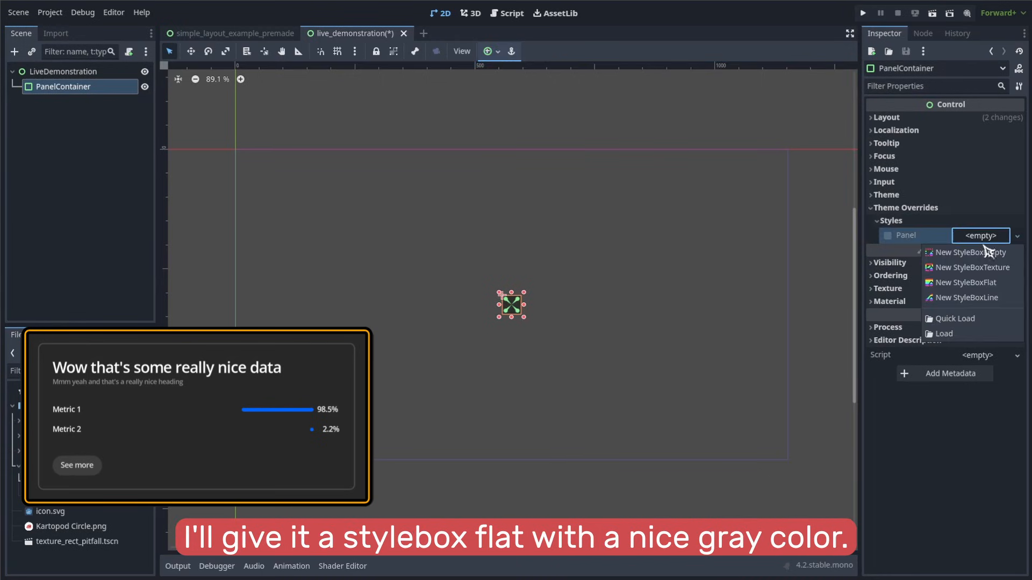
pyautogui.click(966, 282)
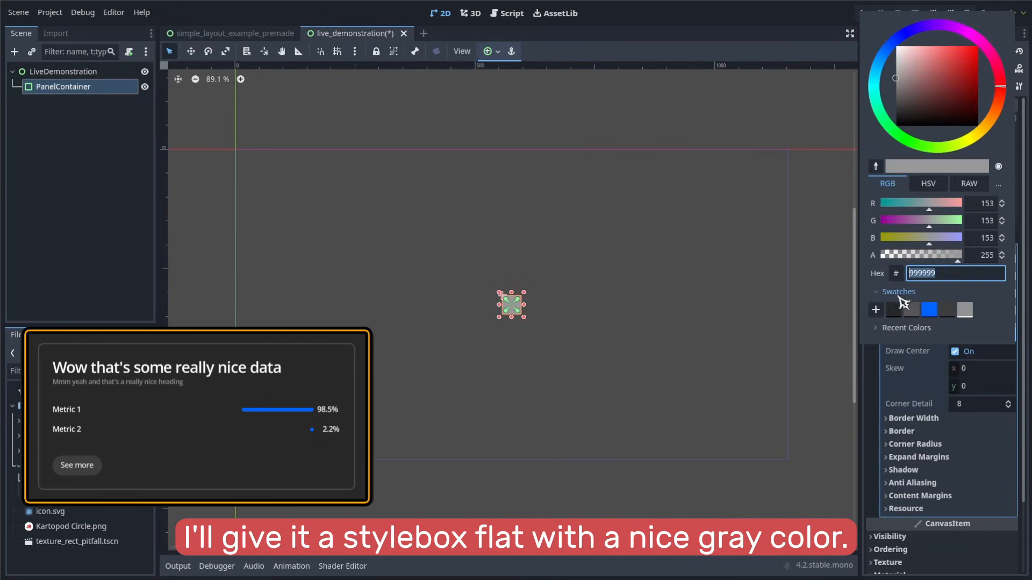
pyautogui.click(892, 297)
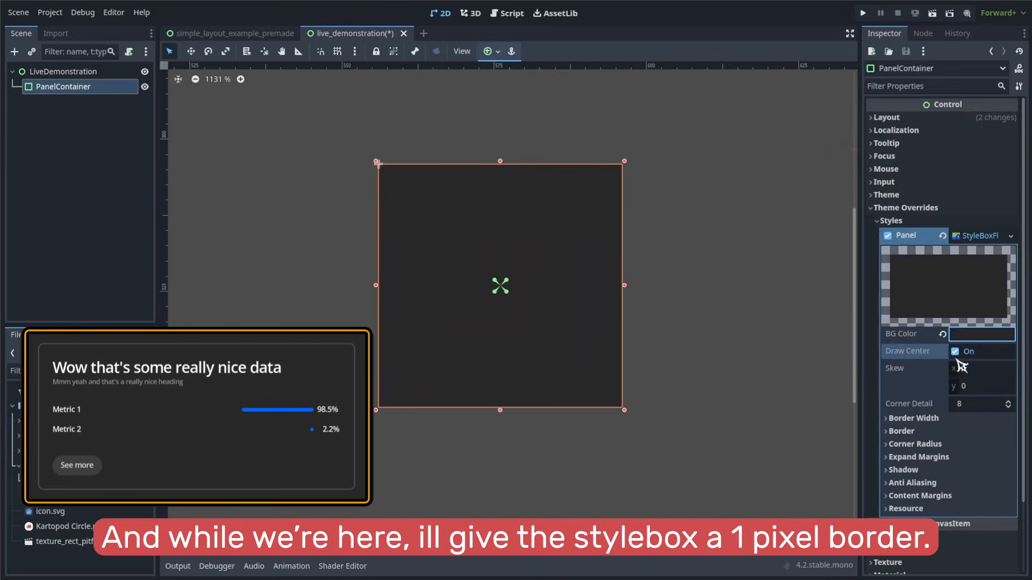
# Set the PanelContainer stylebox's border width to 1 px on all four sides
pyautogui.scroll(-3, 960, 366)
pyautogui.click(914, 334)
pyautogui.click(976, 350)
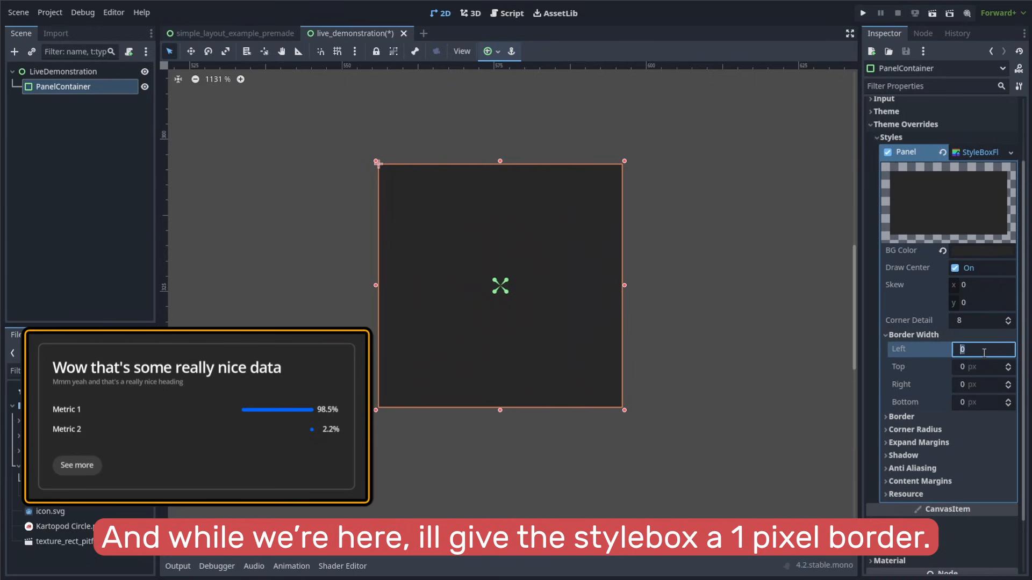
pyautogui.write('1')
pyautogui.press('Tab')
pyautogui.write('1')
pyautogui.press('Tab')
pyautogui.write('1')
pyautogui.press('Tab')
pyautogui.write('1')
pyautogui.press('Return')
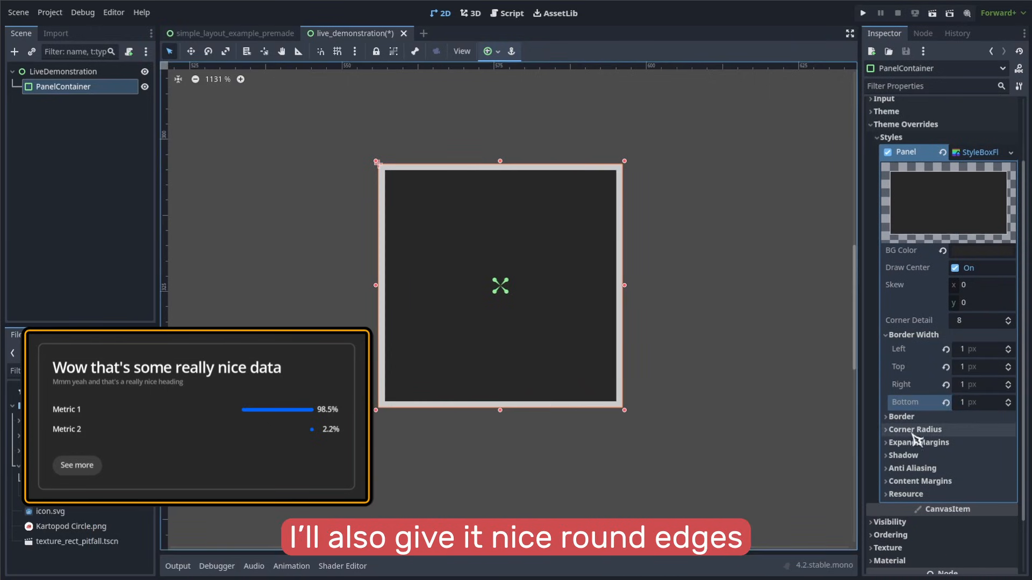
# Set the PanelContainer stylebox's corner radius to 5 px on all four corners
pyautogui.click(916, 429)
pyautogui.scroll(-2, 916, 433)
pyautogui.click(967, 385)
pyautogui.write('5')
pyautogui.press('Tab')
pyautogui.write('5')
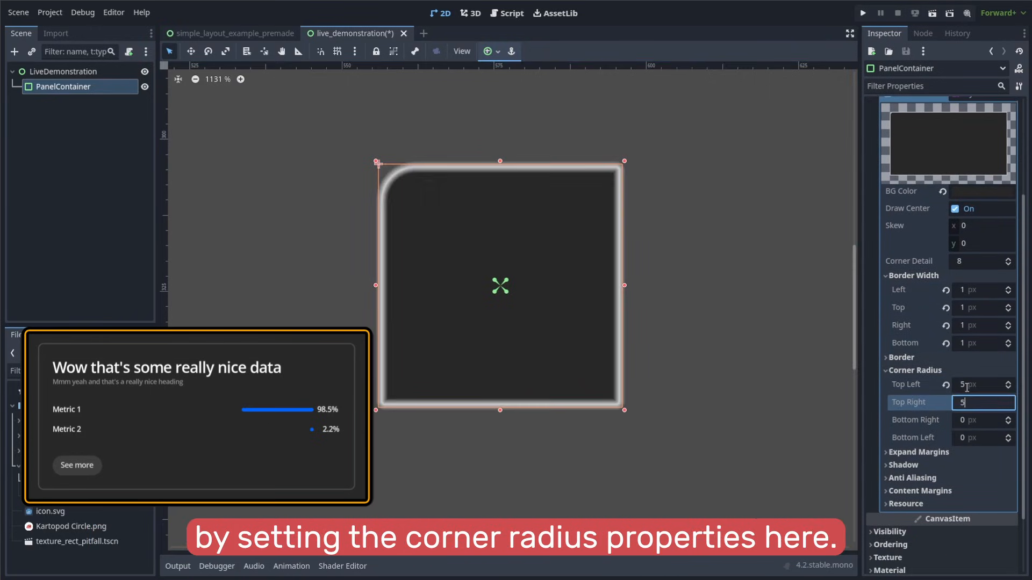
pyautogui.press('Tab')
pyautogui.write('5')
pyautogui.press('Tab')
pyautogui.write('5')
pyautogui.press('Return')
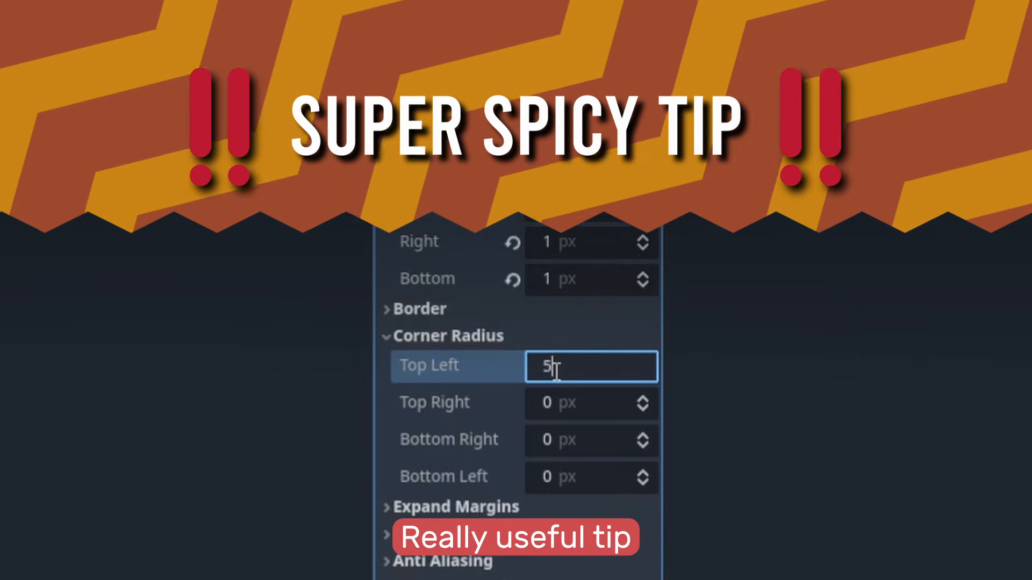
pyautogui.press('Tab')
pyautogui.write('5')
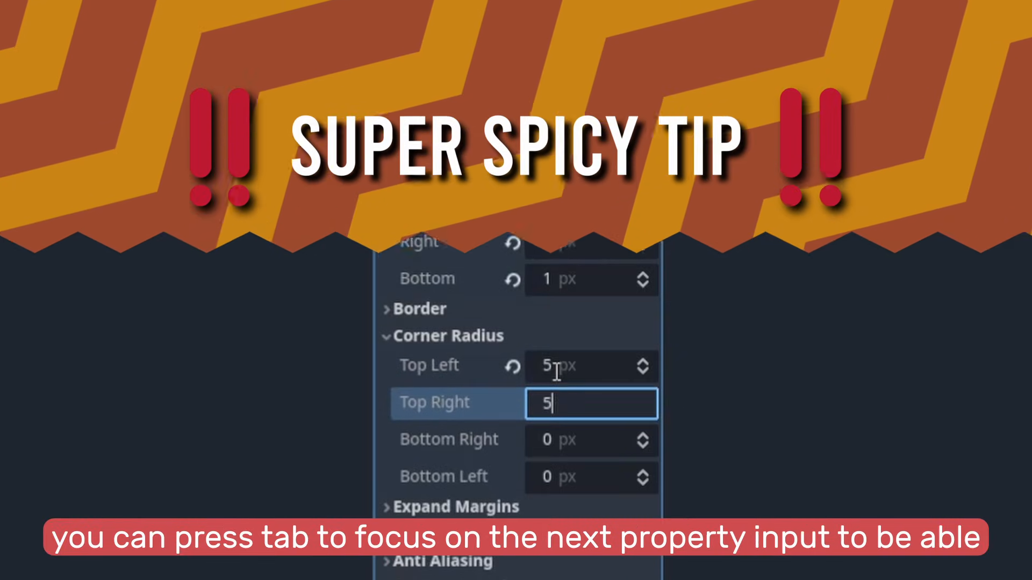
pyautogui.press('Tab')
pyautogui.write('5')
pyautogui.press('Tab')
pyautogui.write('5')
pyautogui.press('Return')
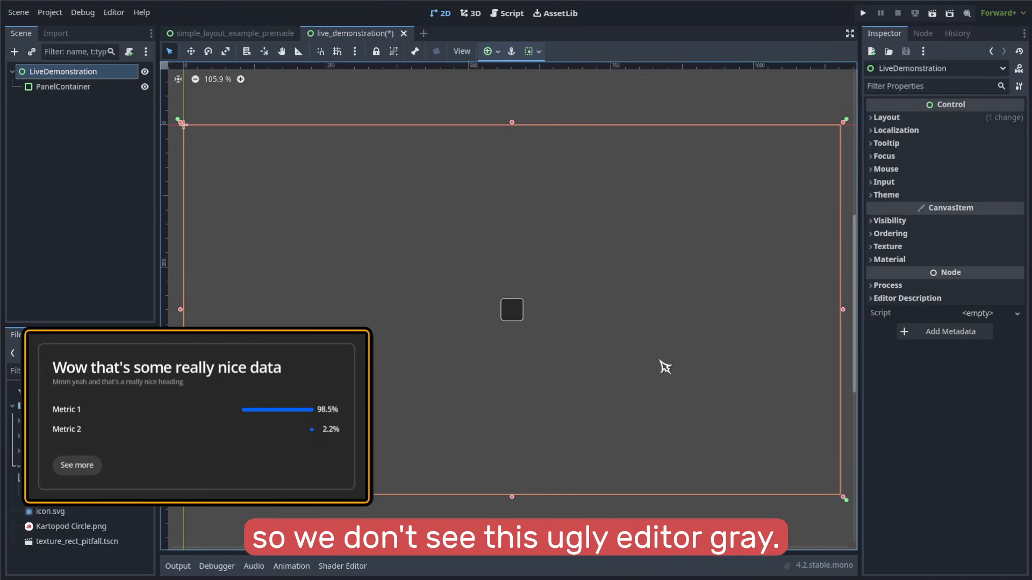
# Add a ColorRect under the LiveDemonstration root and apply the Full Rect anchor preset to it
pyautogui.hotkey('ctrl', 'a')
pyautogui.write('colorrect')
pyautogui.press('Return')
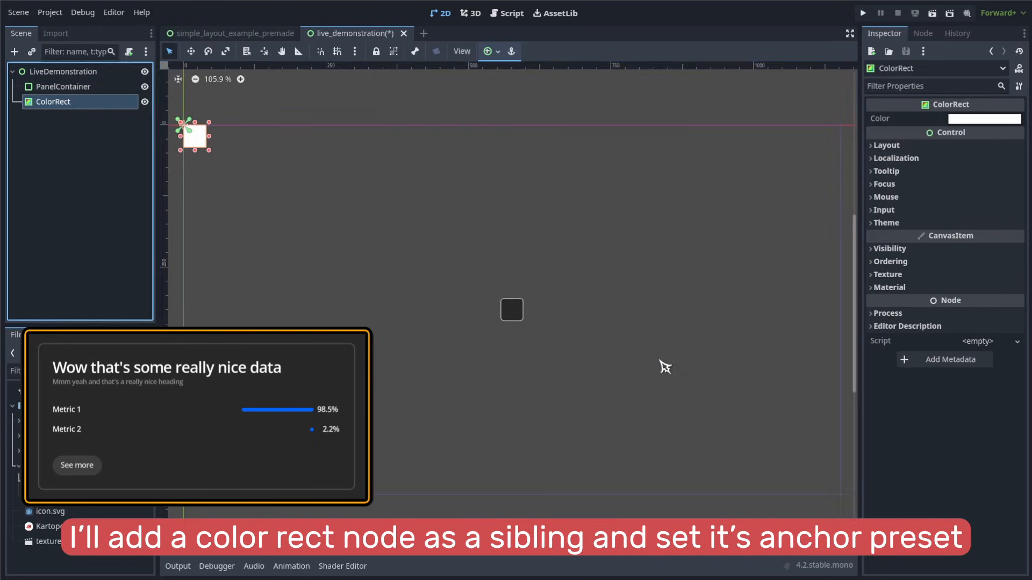
pyautogui.click(492, 52)
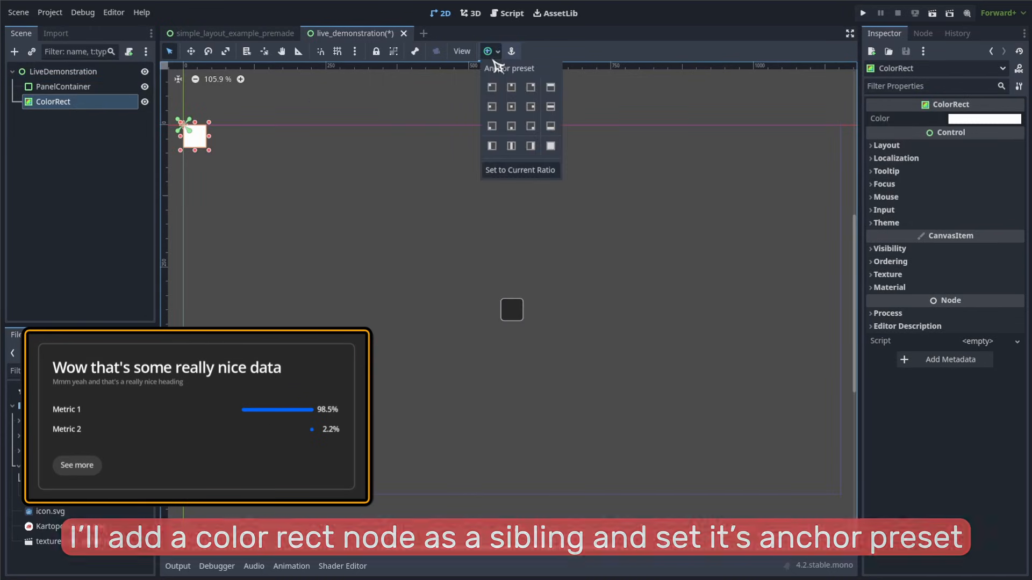
pyautogui.click(550, 147)
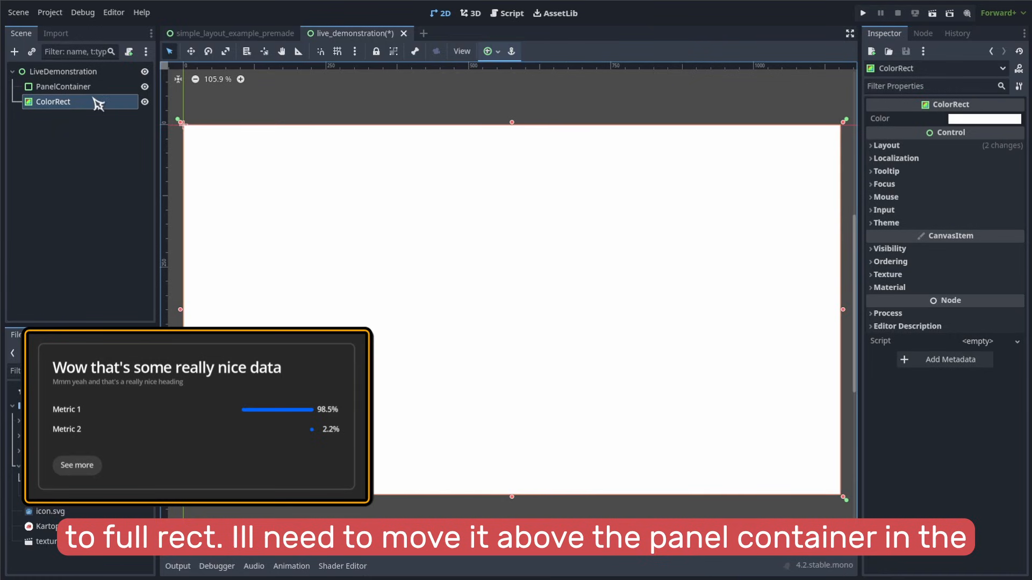
# Move the ColorRect above the PanelContainer in the scene tree and set its color to the recent dark gray 282828
pyautogui.moveTo(93, 98); pyautogui.dragTo(92, 82)
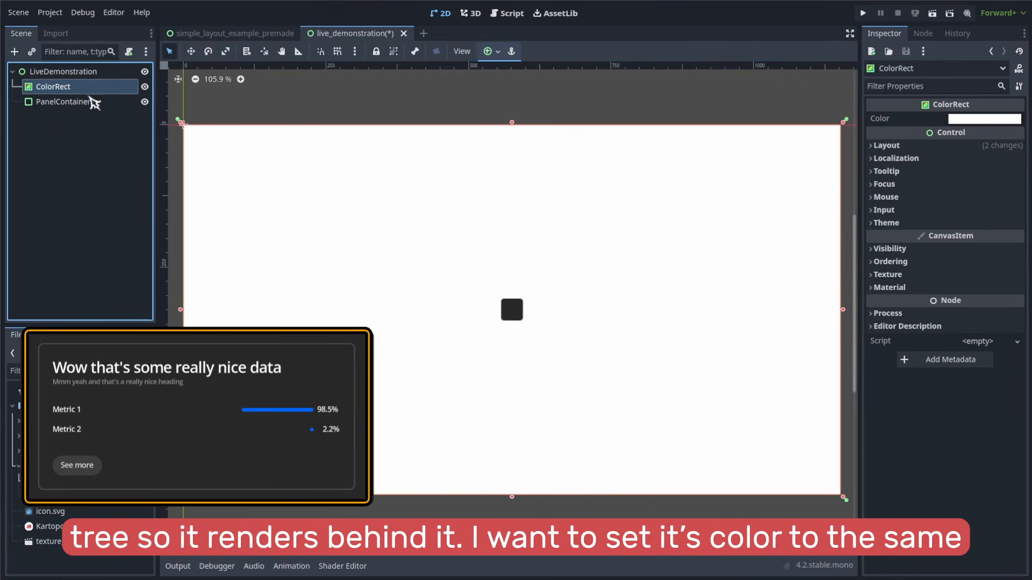
pyautogui.click(956, 119)
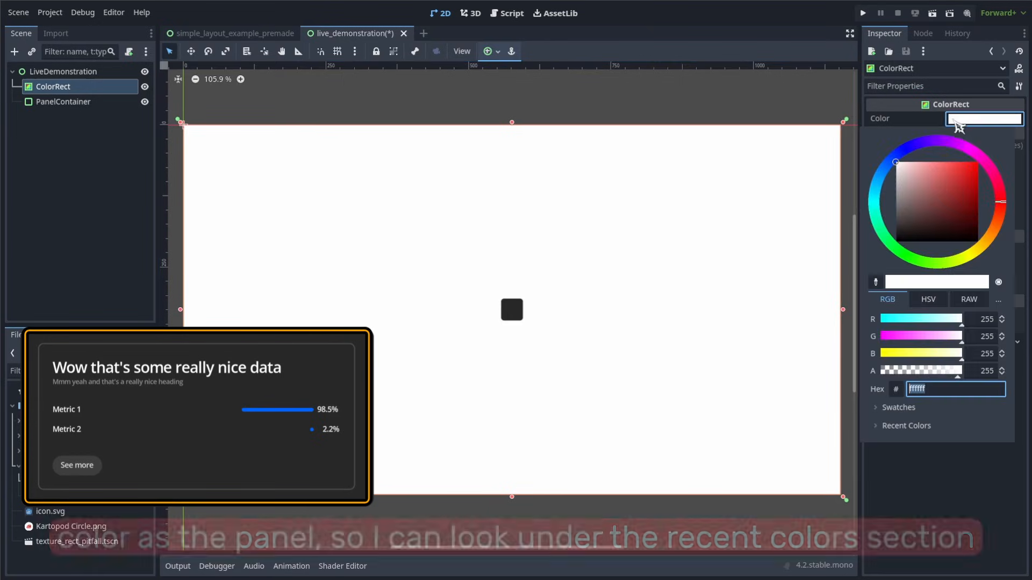
pyautogui.click(908, 426)
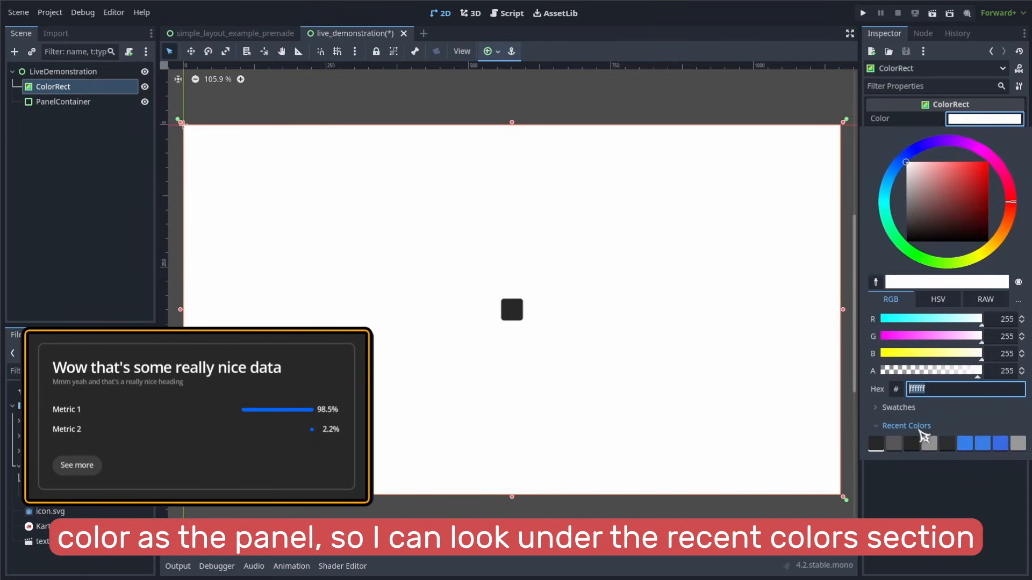
pyautogui.click(877, 443)
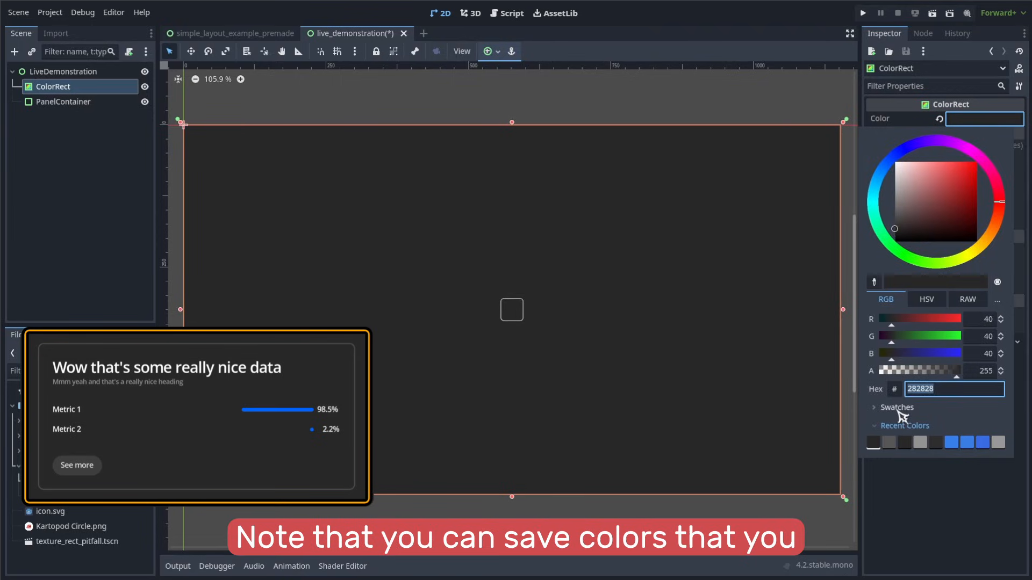
pyautogui.click(897, 409)
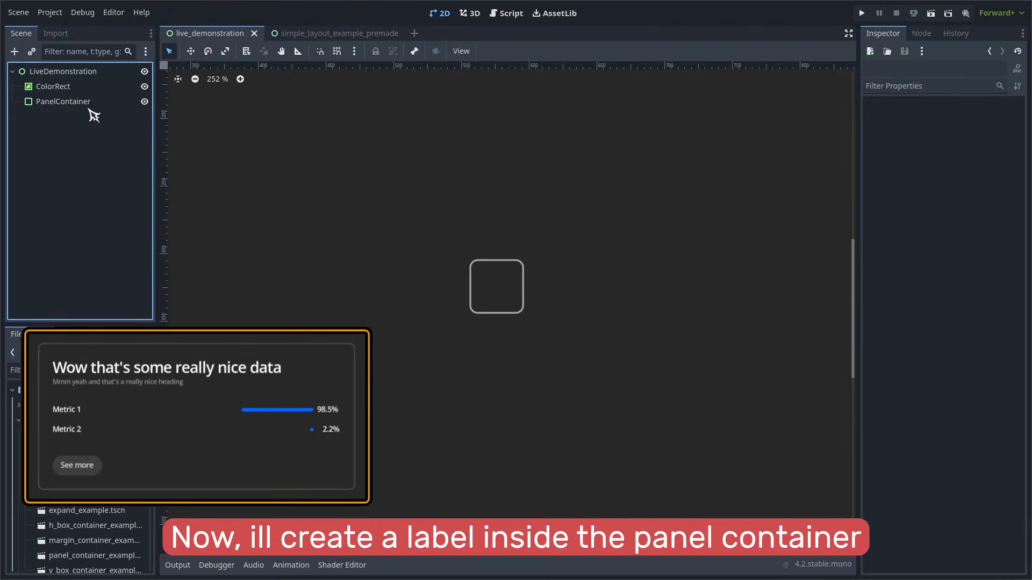
# Add a Label inside the PanelContainer with the text "Give it some sample text"
pyautogui.click(89, 102)
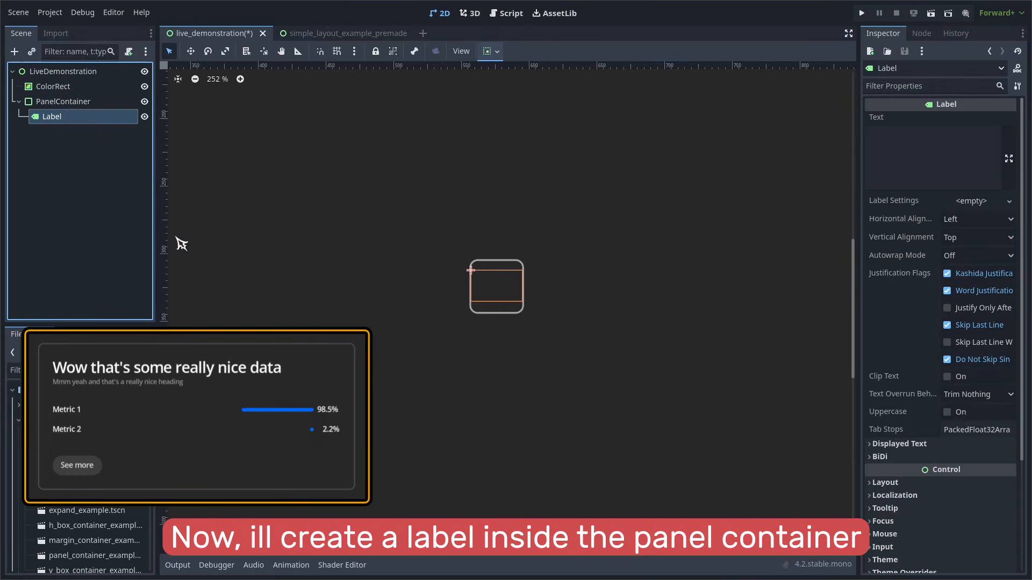
pyautogui.click(901, 143)
pyautogui.write('Give it some samp')
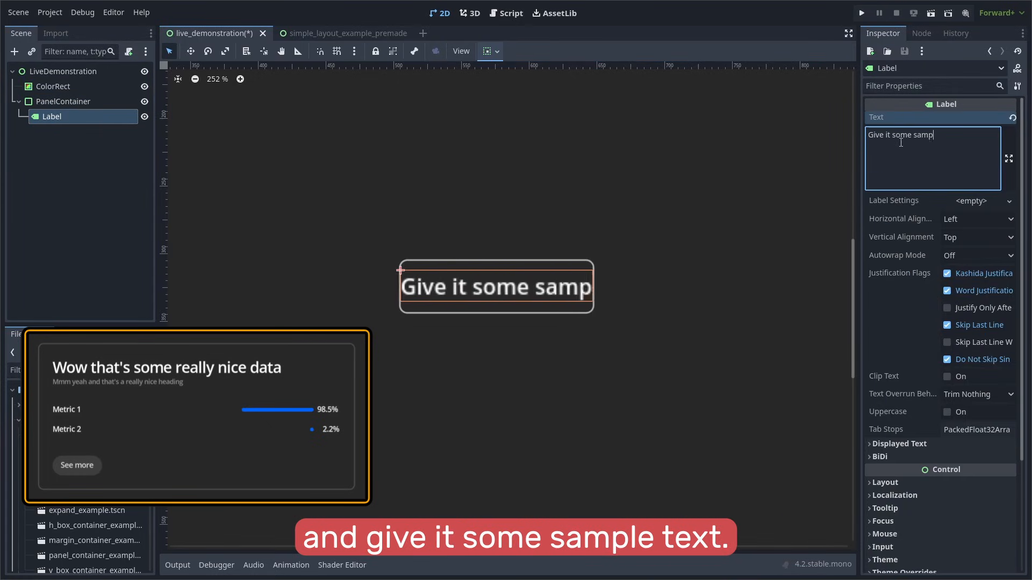
pyautogui.write('le text')
pyautogui.click(115, 188)
# Add a VBoxContainer inside the PanelContainer and make the Label its child
pyautogui.click(63, 101)
pyautogui.hotkey('ctrl', 'a')
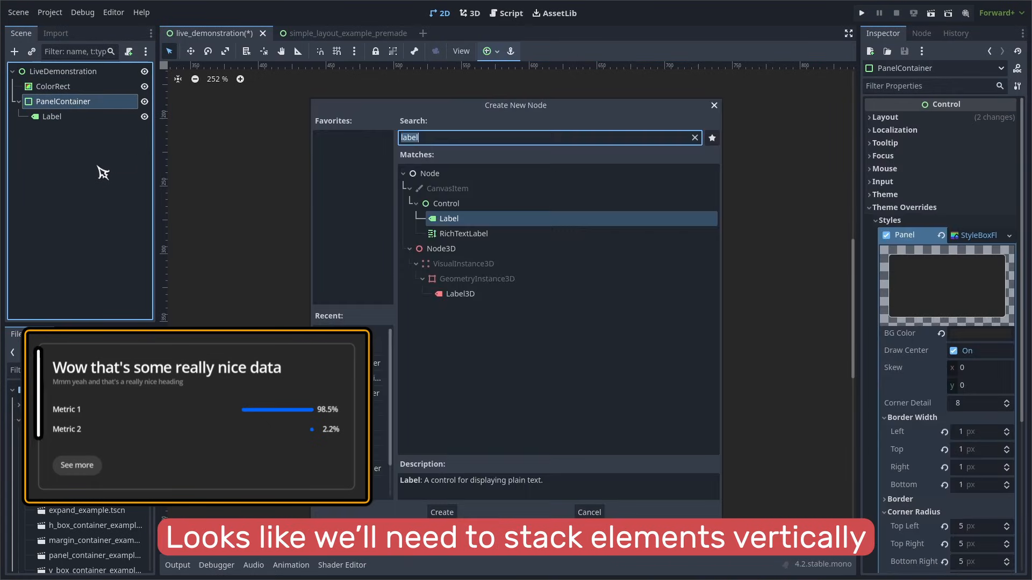
pyautogui.write('vbox')
pyautogui.press('Return')
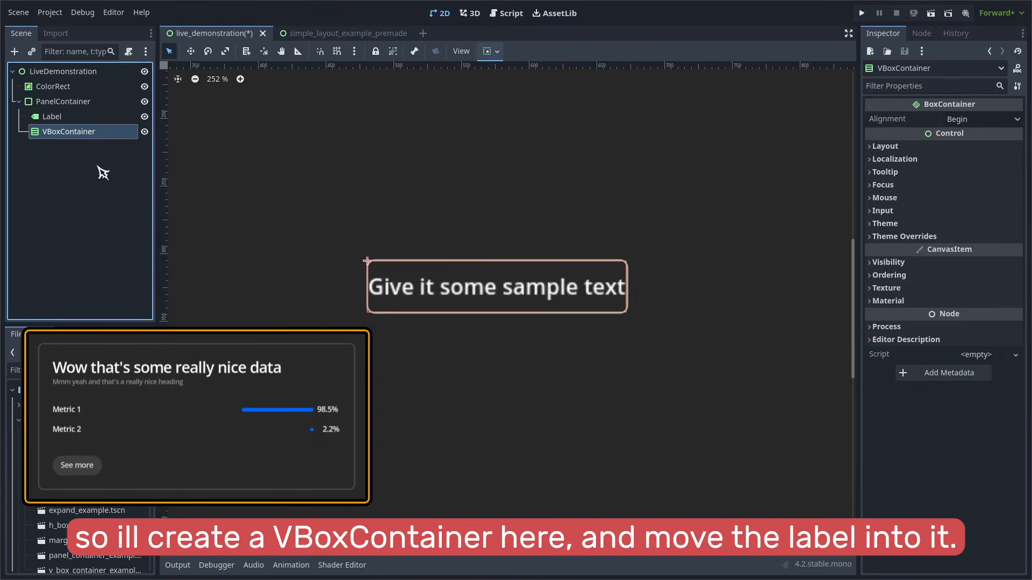
pyautogui.click(75, 117)
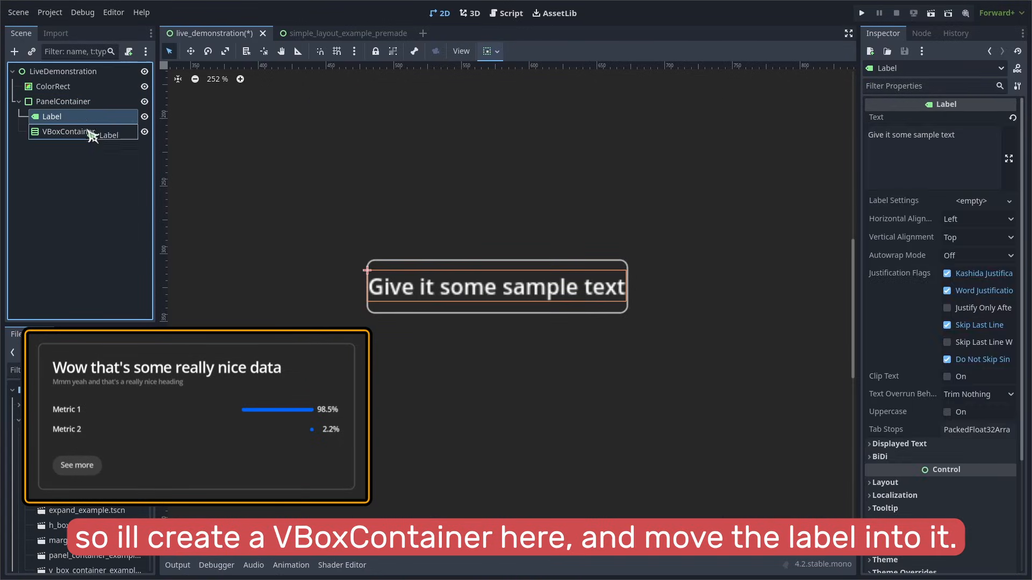
pyautogui.moveTo(93, 135); pyautogui.dragTo(87, 138)
# Set the Label's horizontal container alignment to left
pyautogui.click(488, 51)
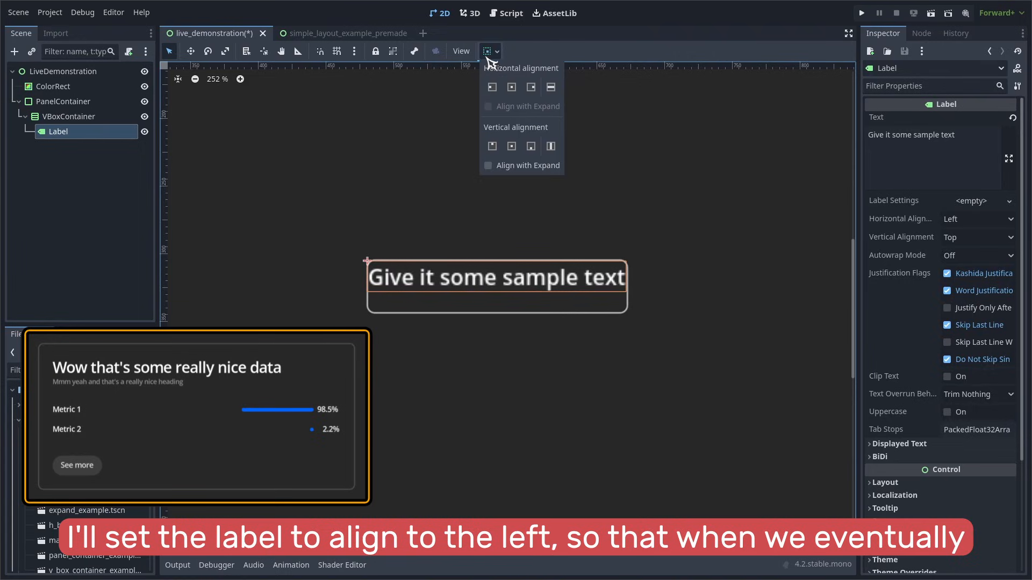
pyautogui.click(492, 88)
pyautogui.click(115, 191)
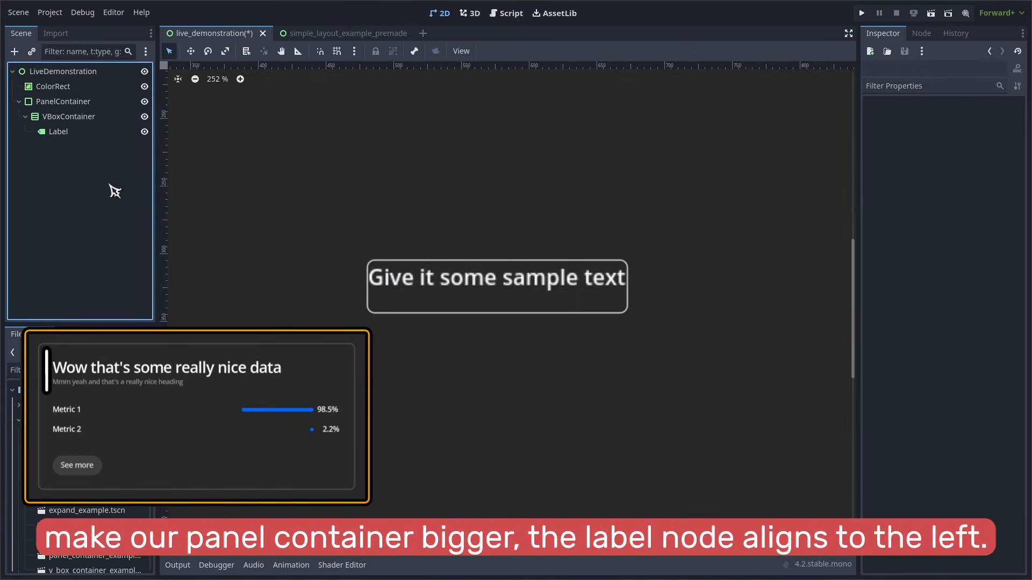
# Duplicate the Label inside the VBoxContainer and give the copy the text "Subtitle Text"
pyautogui.click(89, 133)
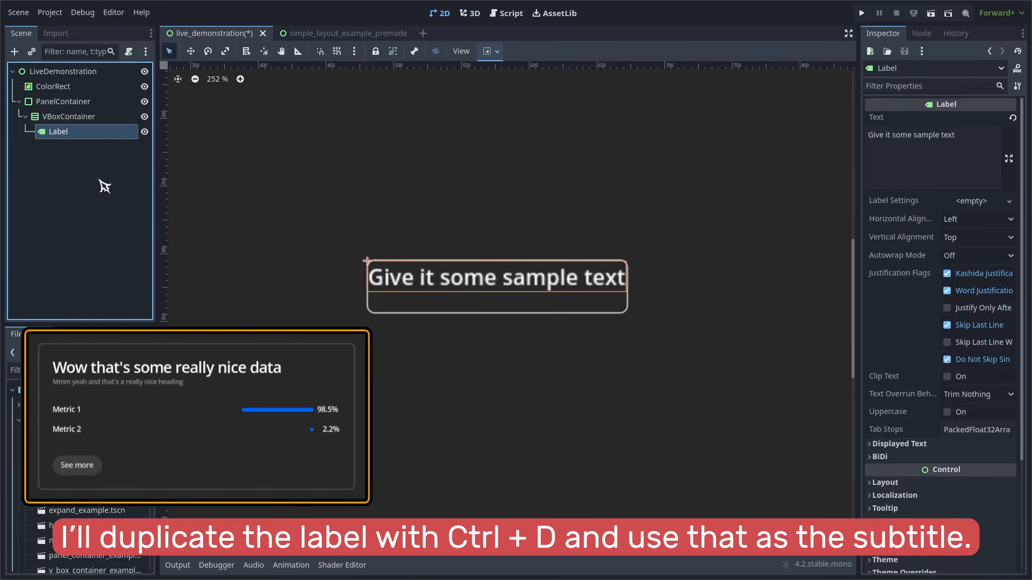
pyautogui.hotkey('ctrl', 'd')
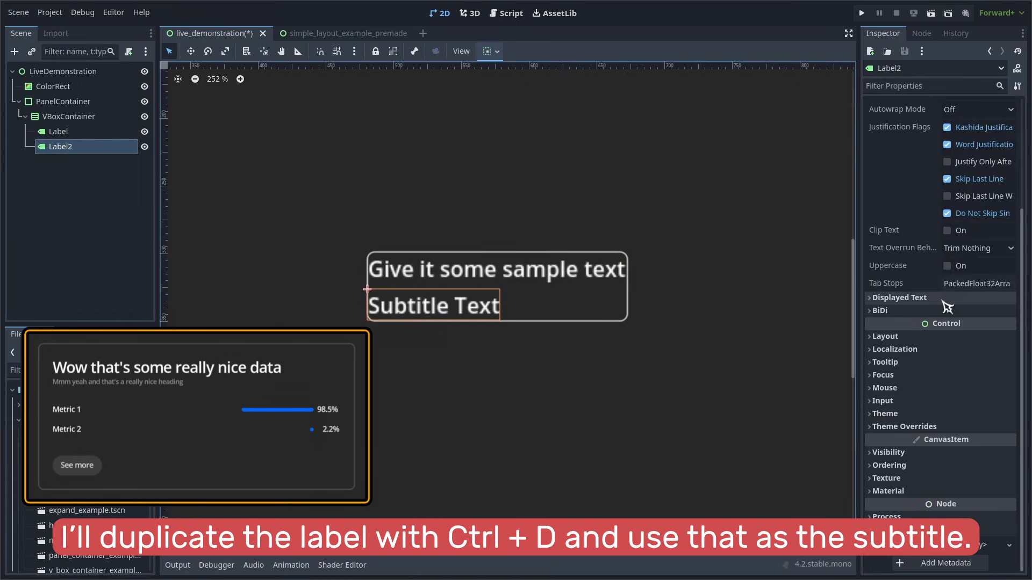
# Override the subtitle label's font size with 7 and its font color with gray
pyautogui.click(903, 427)
pyautogui.scroll(-3, 930, 424)
pyautogui.click(897, 409)
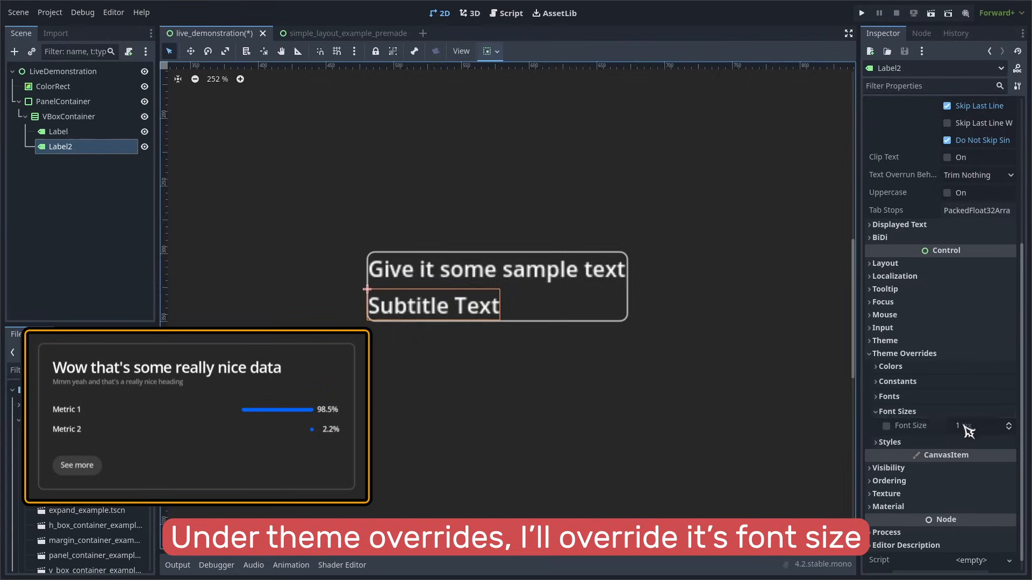
pyautogui.click(968, 425)
pyautogui.write('7')
pyautogui.click(884, 367)
pyautogui.click(983, 380)
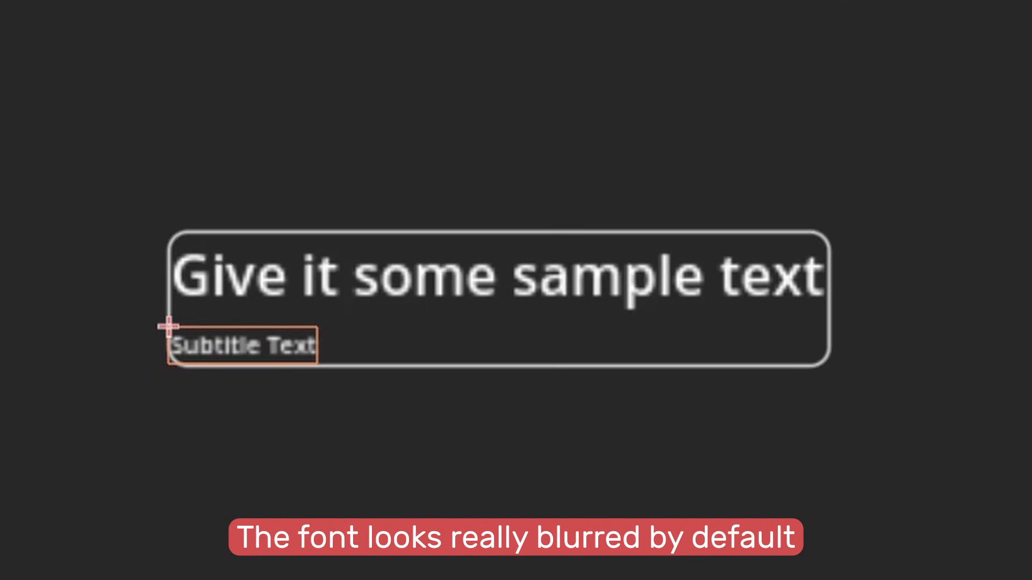
# Enable the multichannel signed distance field option for the default GUI theme font in the project settings and reload the project
pyautogui.click(50, 12)
pyautogui.click(59, 28)
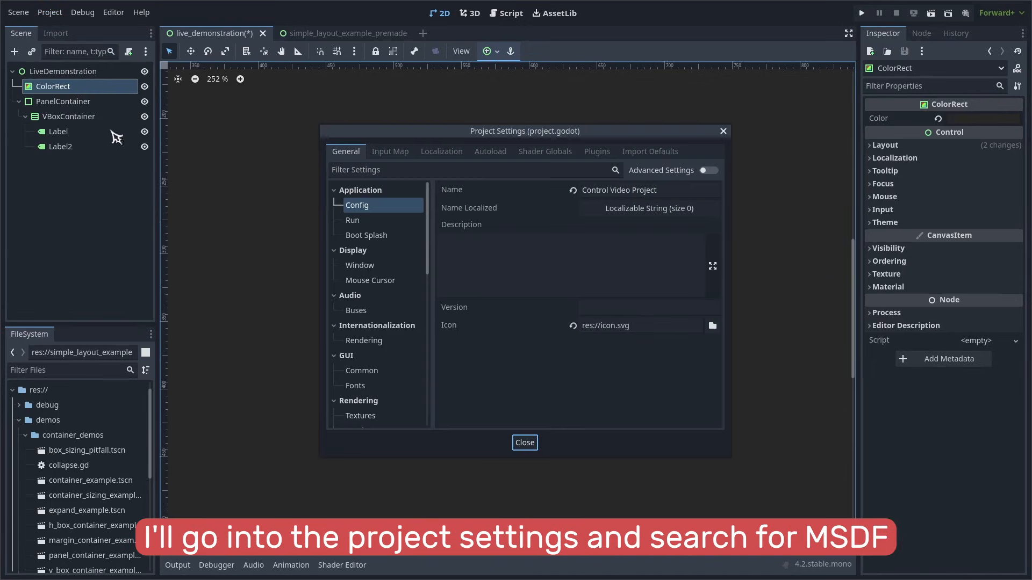
pyautogui.write('msdf')
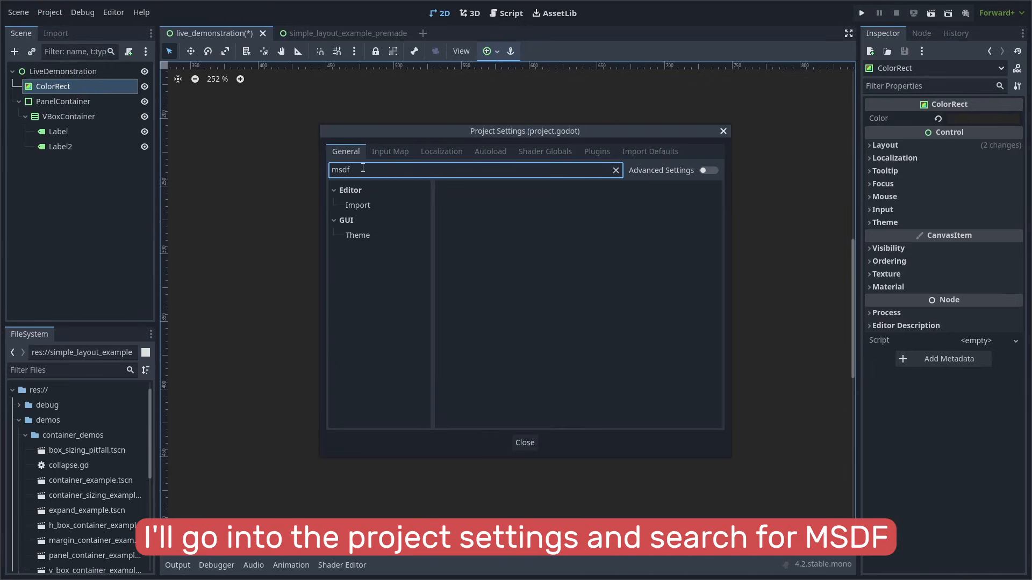
pyautogui.click(358, 236)
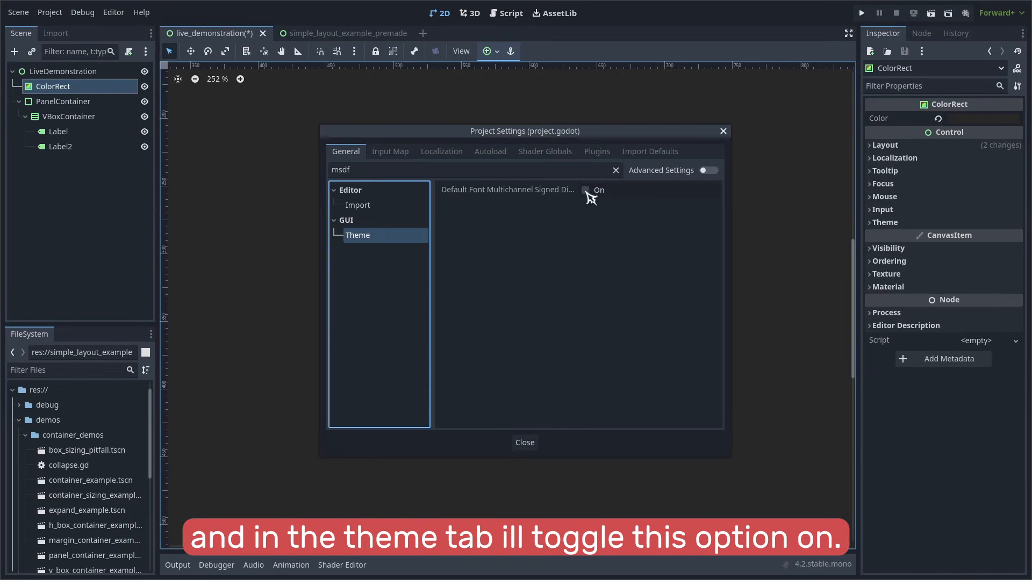
pyautogui.click(586, 191)
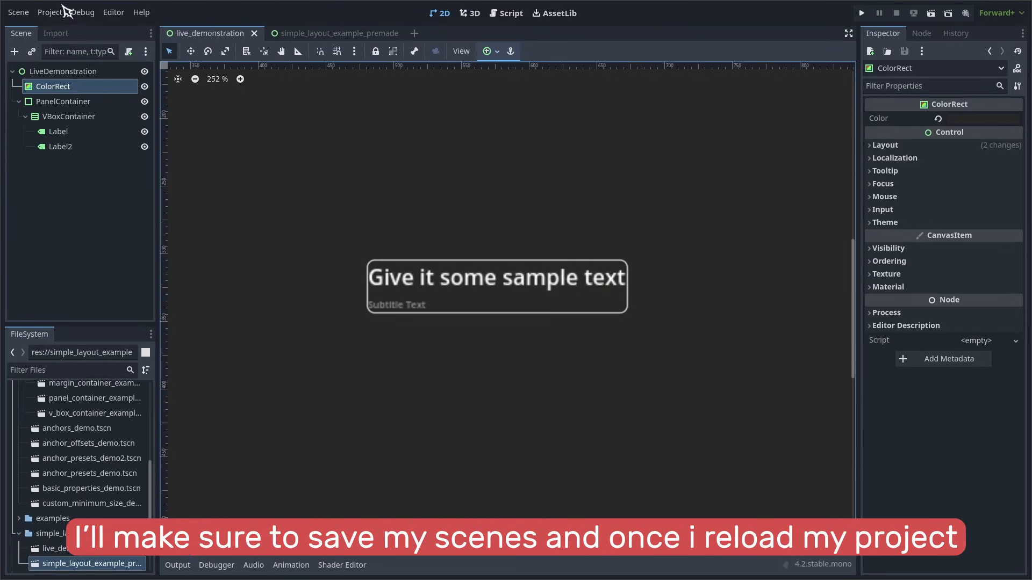
pyautogui.click(53, 12)
pyautogui.click(102, 163)
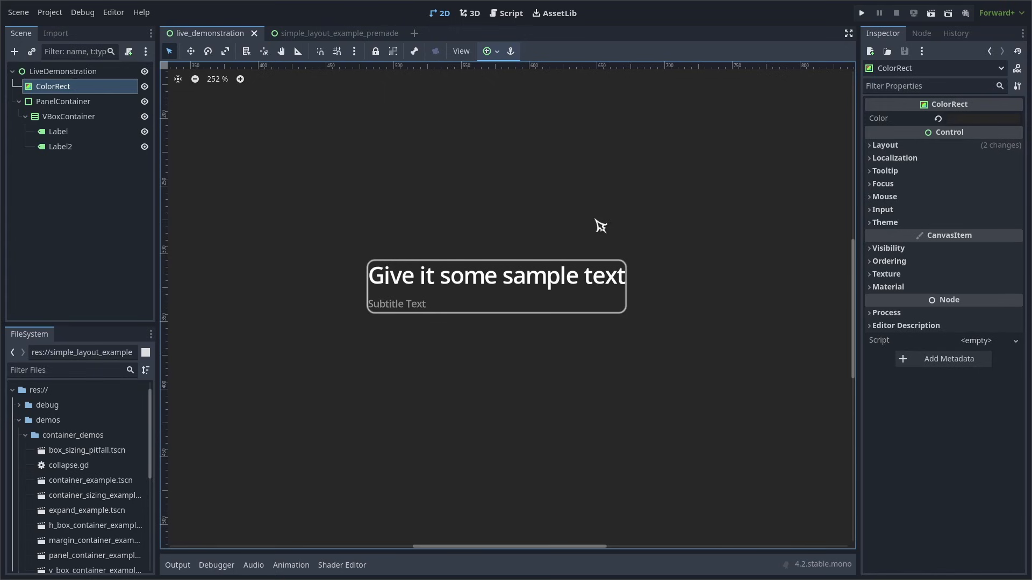
pyautogui.scroll(10, 517, 285)
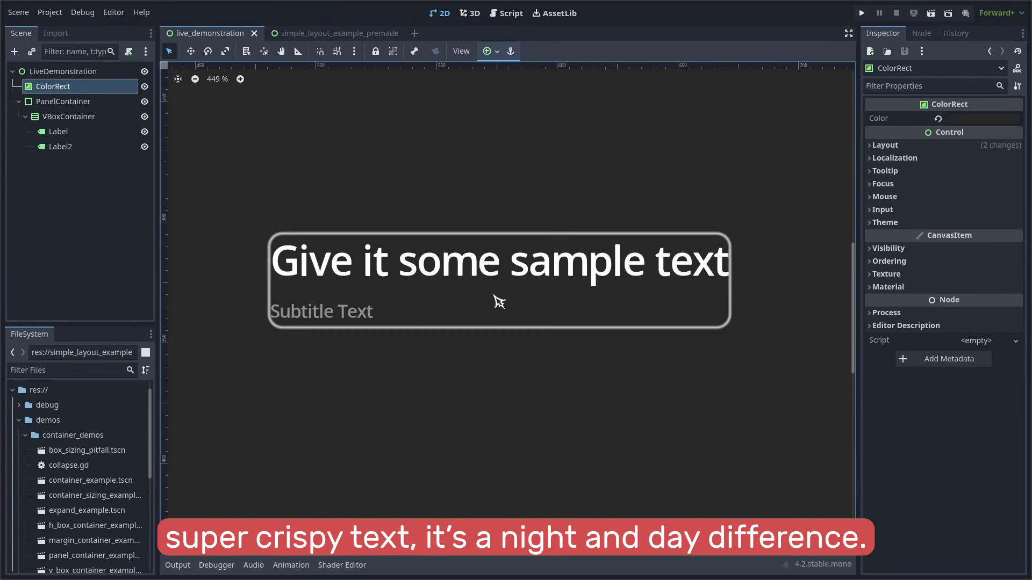
pyautogui.scroll(5, 456, 285)
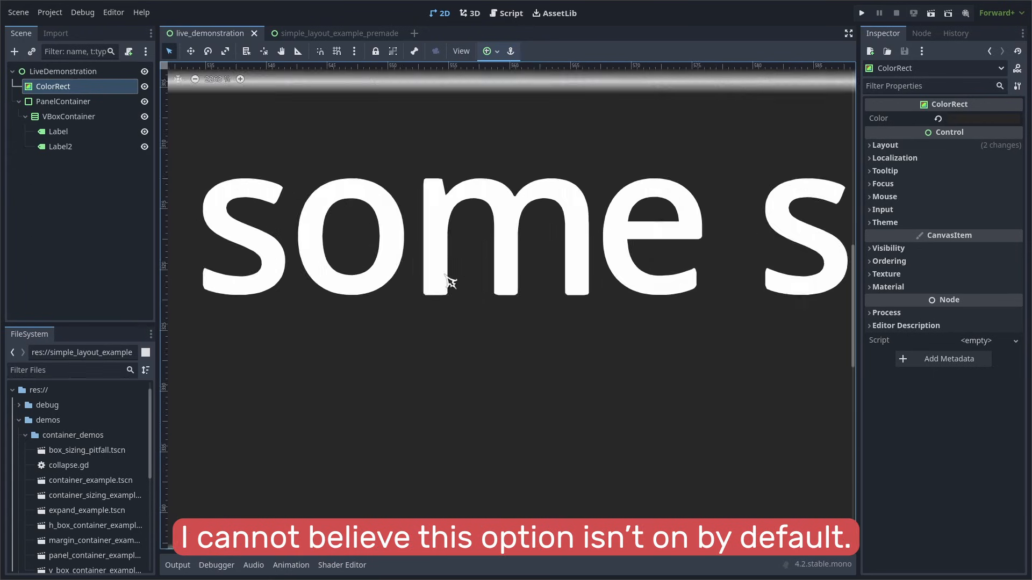
pyautogui.scroll(-10, 450, 287)
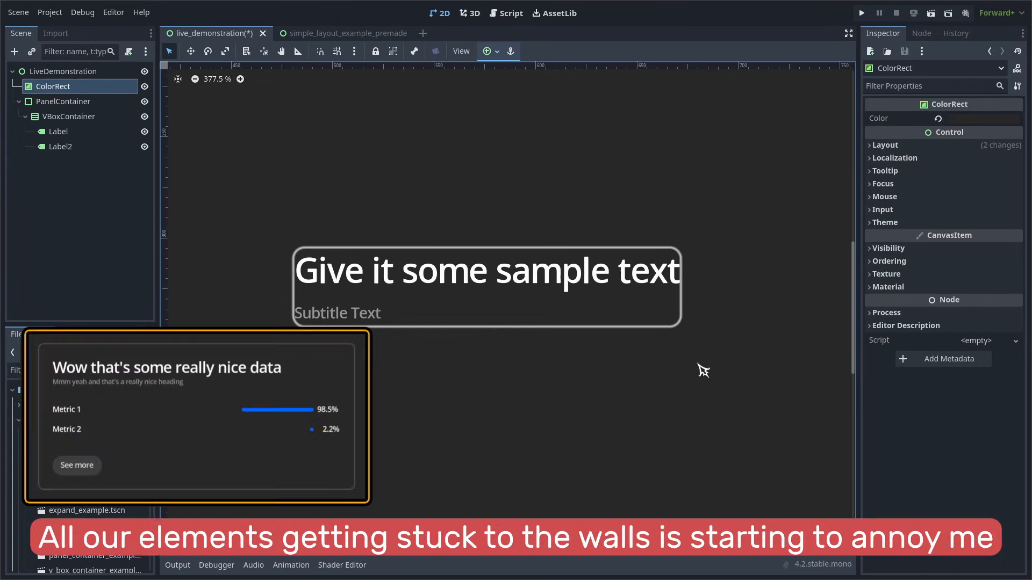
# Add a MarginContainer inside the PanelContainer and make the VBoxContainer with both labels its child
pyautogui.click(64, 102)
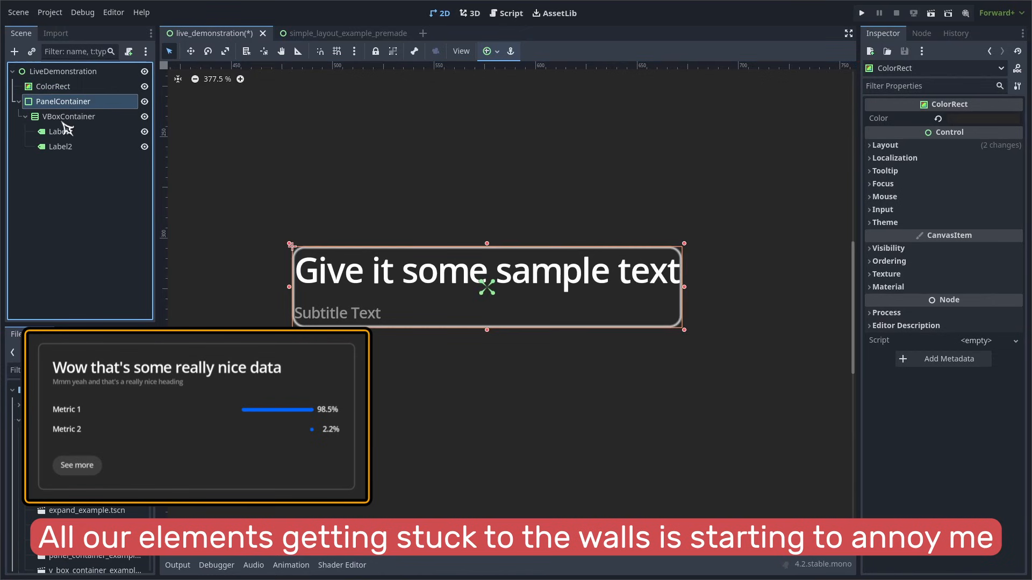
pyautogui.hotkey('ctrl', 'a')
pyautogui.write('margin')
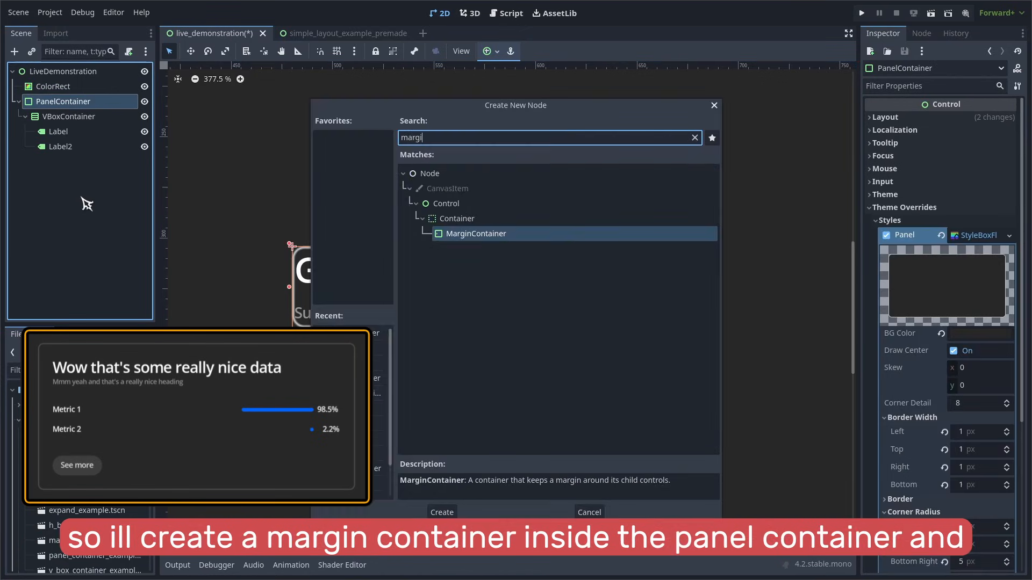
pyautogui.press('Return')
pyautogui.moveTo(75, 116); pyautogui.dragTo(80, 162)
# Override the MarginContainer's left, top, right and bottom margin constants with 15 each
pyautogui.click(75, 116)
pyautogui.click(903, 207)
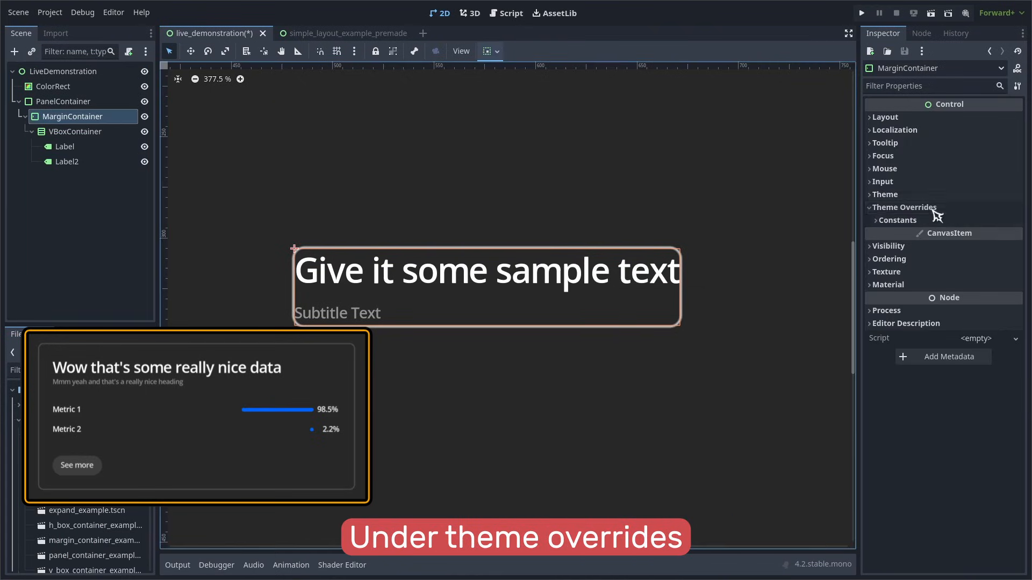
pyautogui.click(897, 220)
pyautogui.click(967, 234)
pyautogui.write('15')
pyautogui.press('Tab')
pyautogui.write('15')
pyautogui.press('Tab')
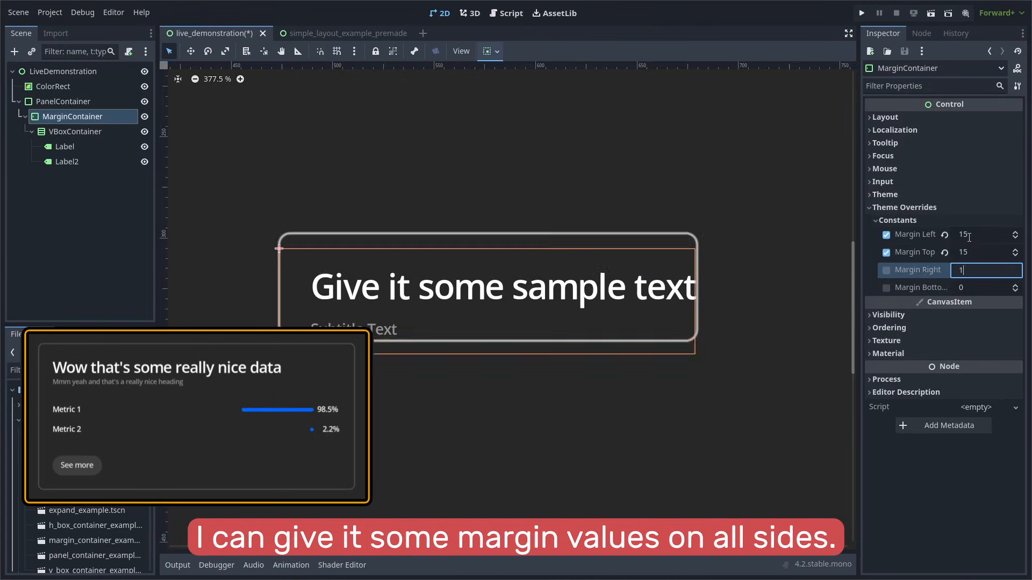
pyautogui.write('15')
pyautogui.press('Tab')
pyautogui.write('15')
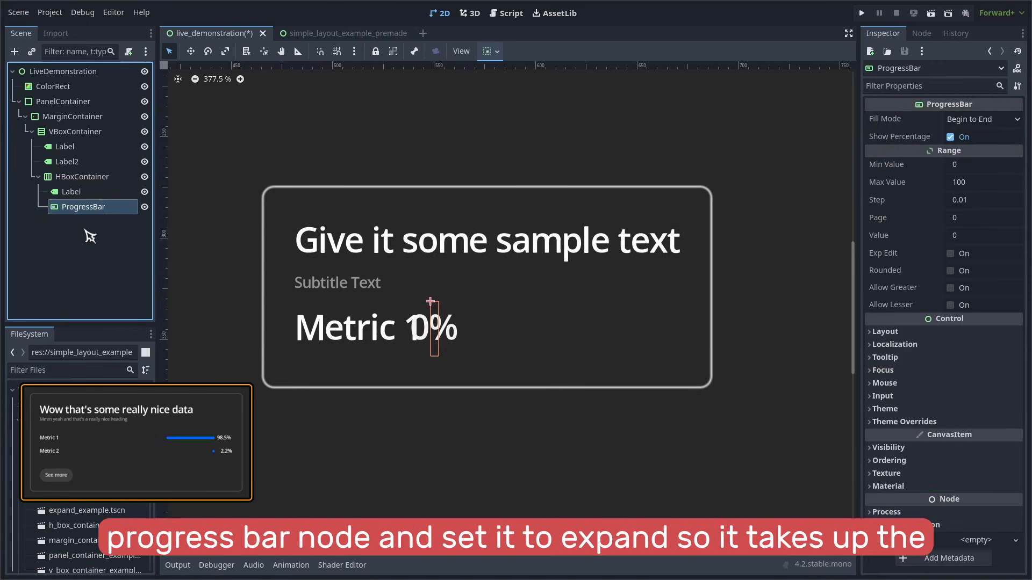
# Turn on horizontal Expand in the ProgressBar's container sizing
pyautogui.click(885, 331)
pyautogui.scroll(-4, 954, 325)
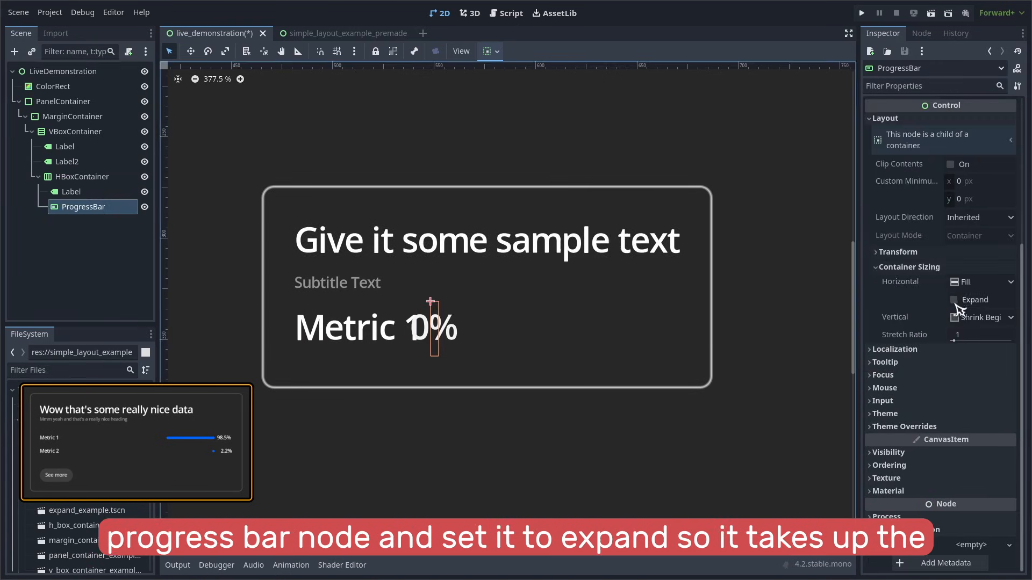
pyautogui.click(954, 300)
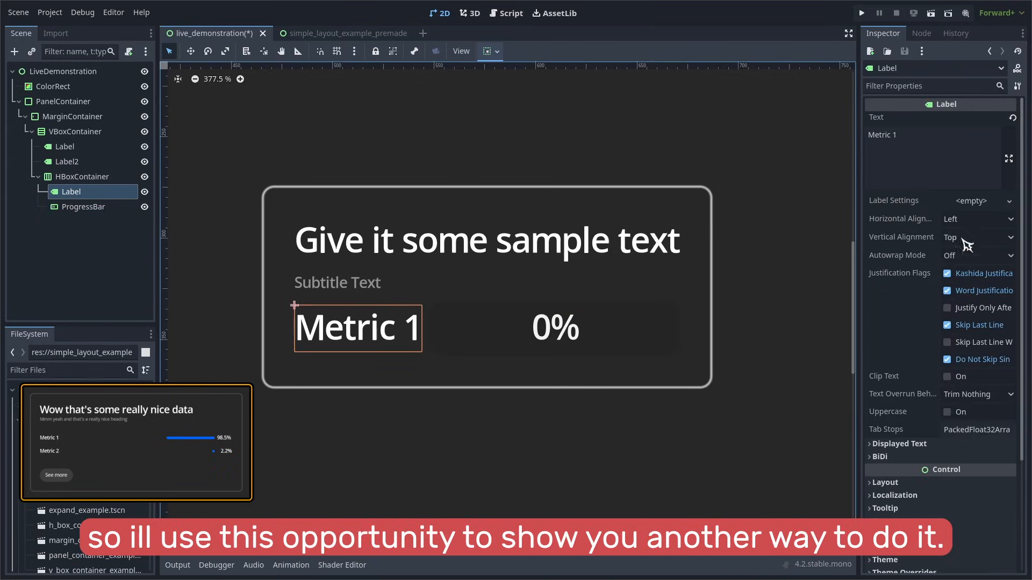
# Give the "Metric 1" label a new LabelSettings resource with a font size of 8 px
pyautogui.click(974, 203)
pyautogui.click(967, 218)
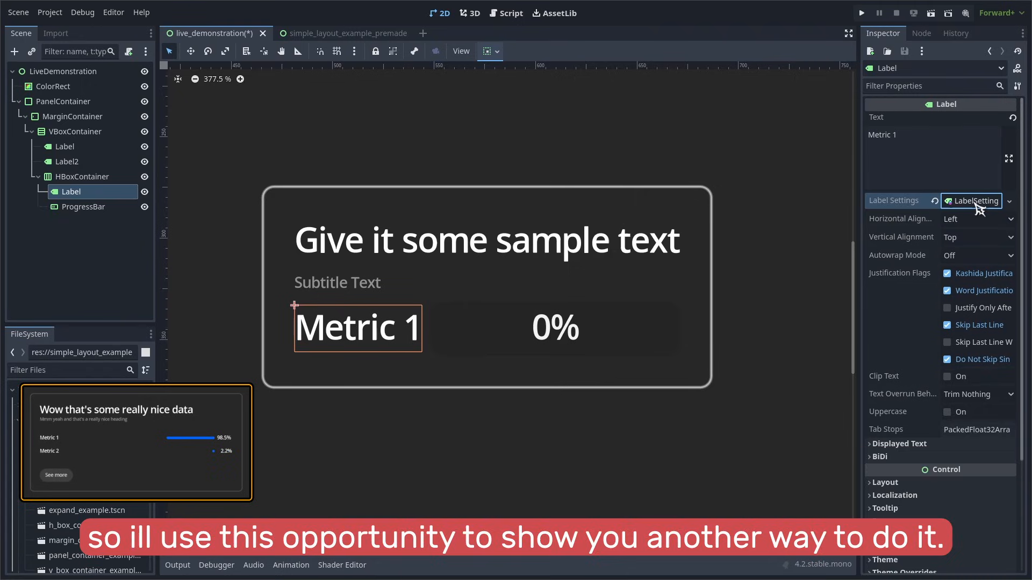
pyautogui.click(977, 205)
pyautogui.click(911, 234)
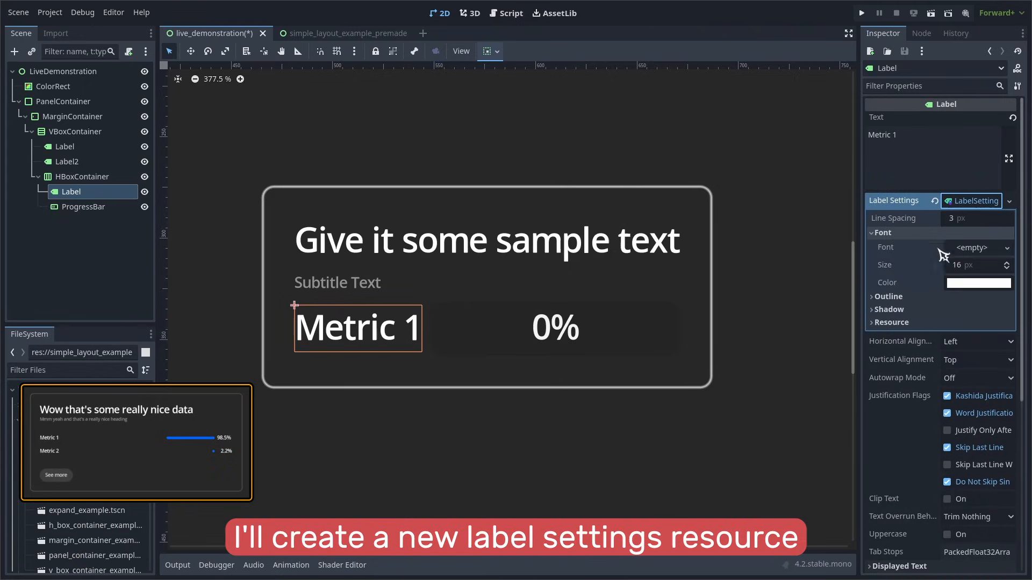
pyautogui.click(963, 266)
pyautogui.write('8')
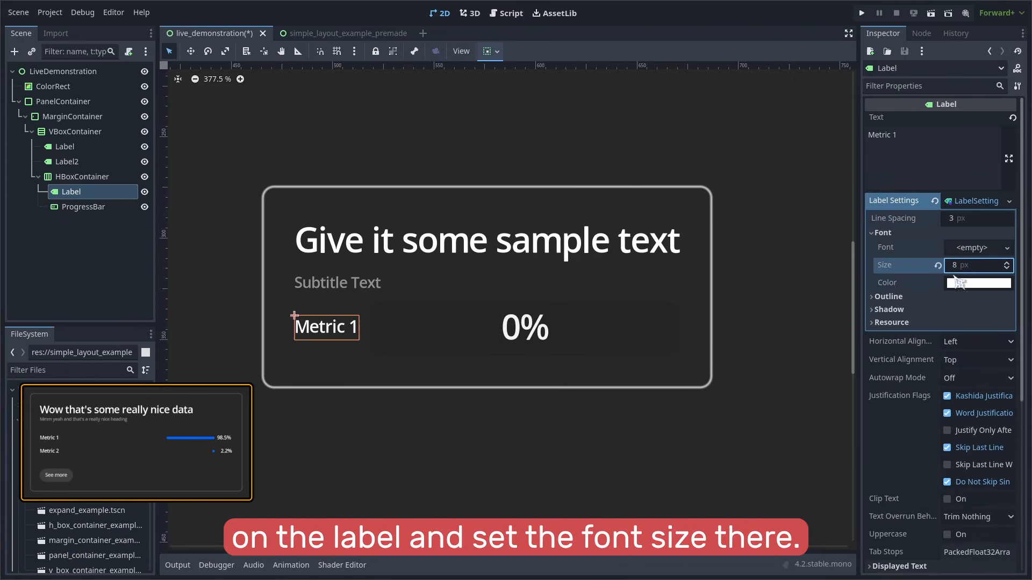
pyautogui.press('Return')
# Duplicate the "Metric 1" label and place the copy below the ProgressBar in the HBoxContainer
pyautogui.hotkey('ctrl', 'd')
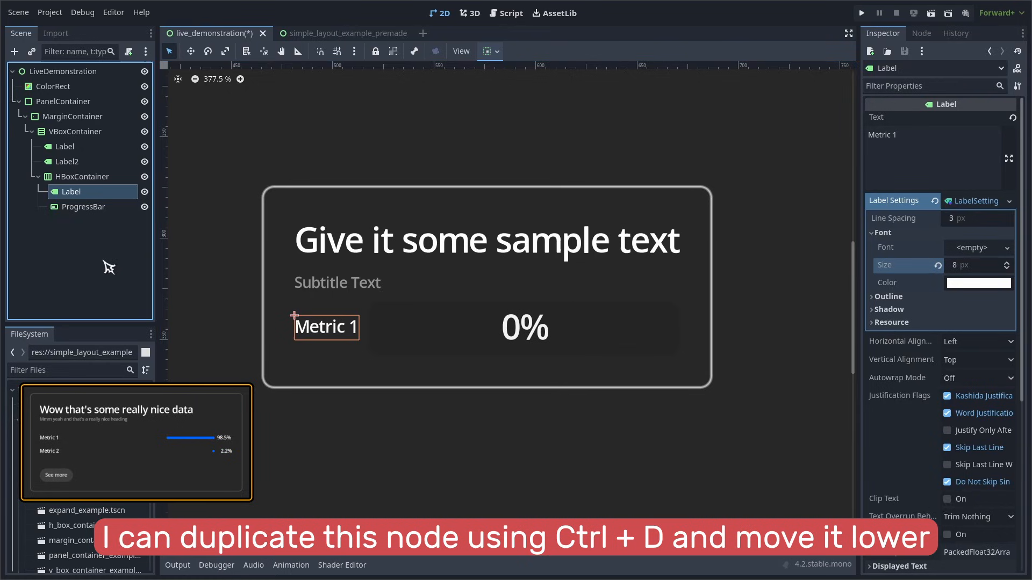
pyautogui.moveTo(86, 208); pyautogui.dragTo(96, 235)
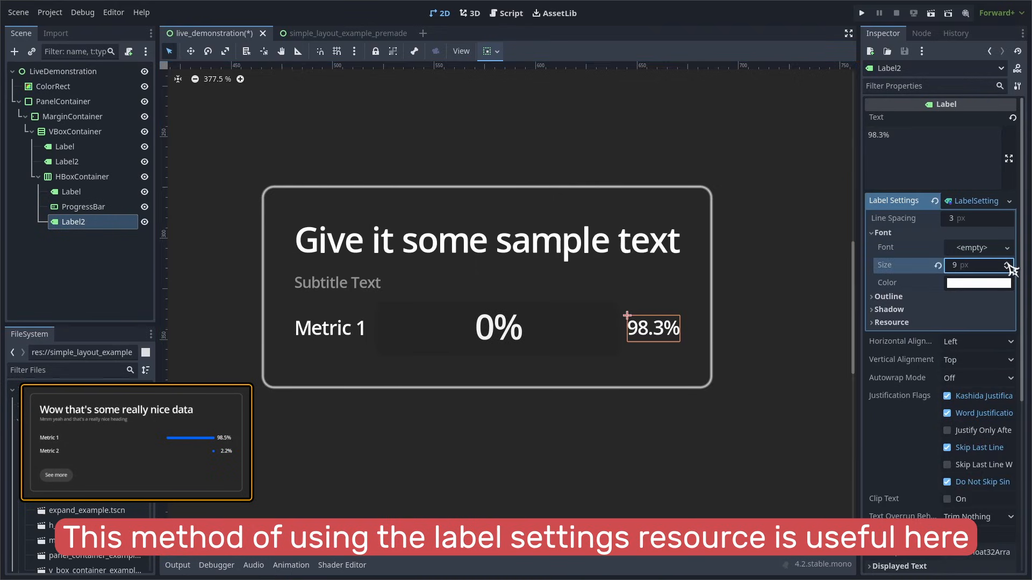
# Try larger and smaller font sizes in the shared LabelSettings resource and return it to 8 px
pyautogui.click(1007, 263)
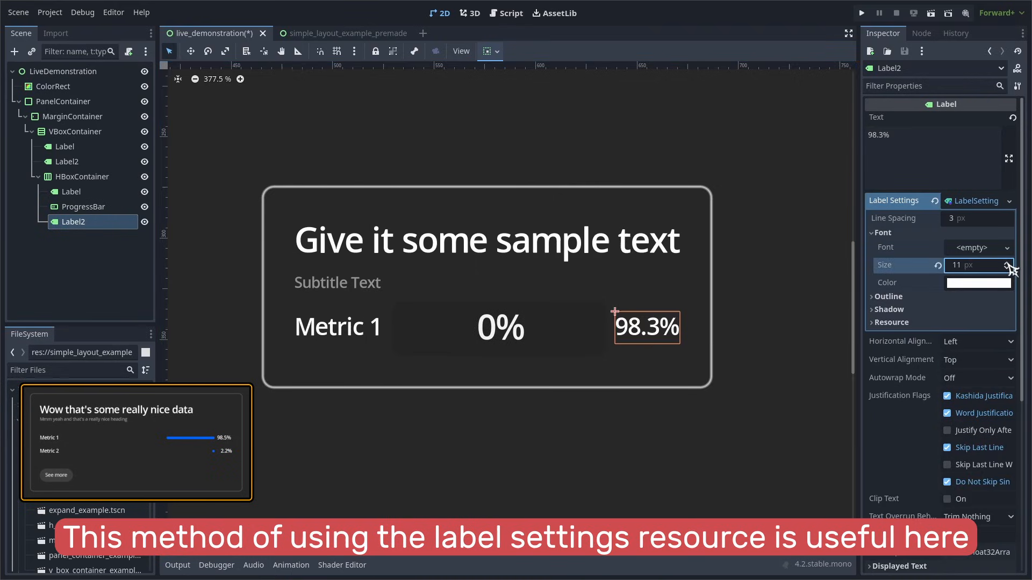
pyautogui.click(1007, 270)
pyautogui.click(1007, 271)
pyautogui.click(1007, 270)
pyautogui.click(1007, 271)
pyautogui.click(1007, 270)
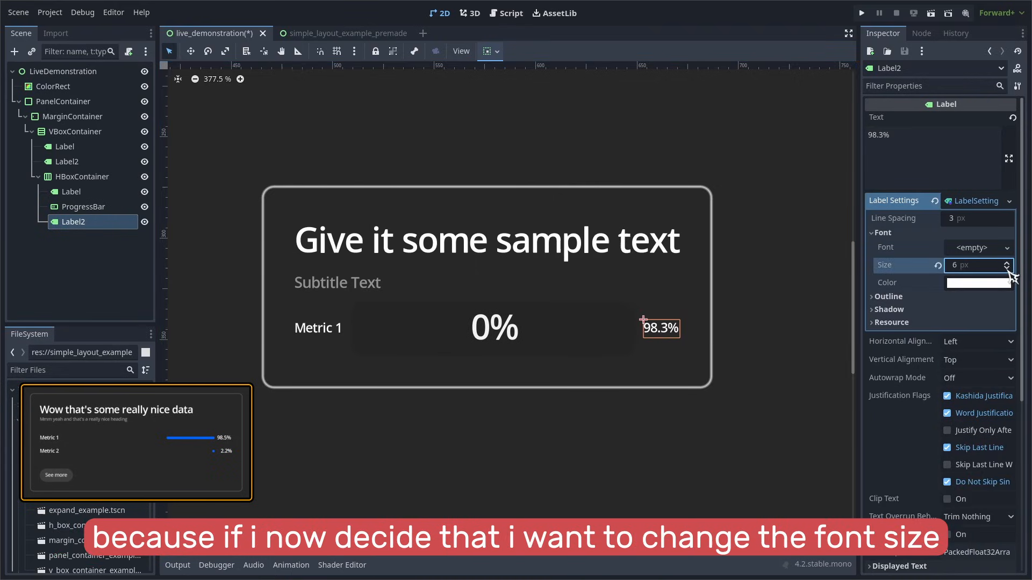
pyautogui.click(1007, 271)
pyautogui.scroll(2, 1011, 264)
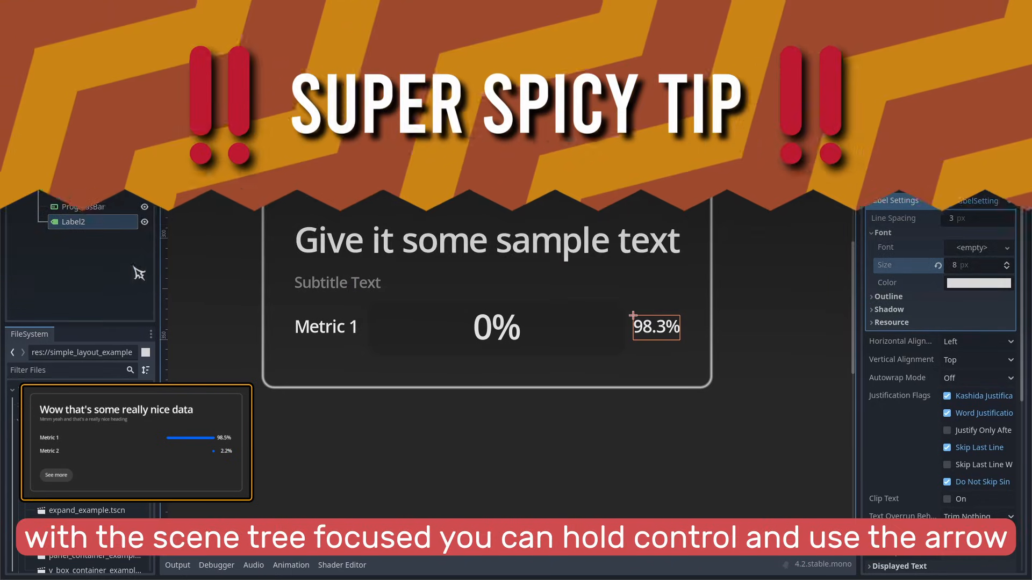
# Move Label2 up among its siblings in the HBoxContainer and back down below the ProgressBar
pyautogui.click(105, 226)
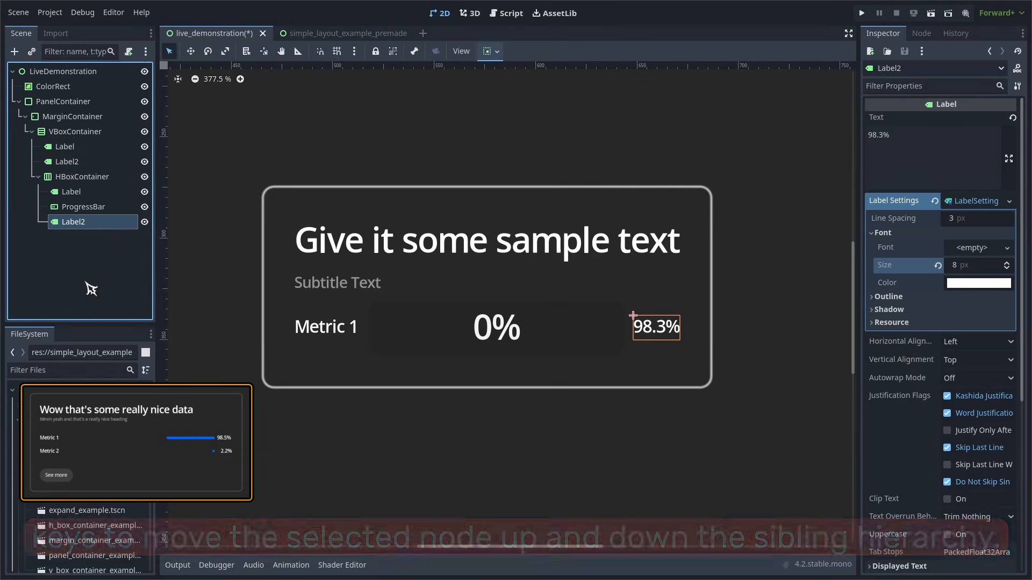
pyautogui.hotkey('ctrl', 'Up')
pyautogui.hotkey('ctrl', 'Up')
pyautogui.hotkey('ctrl', 'Down')
pyautogui.hotkey('ctrl', 'Down')
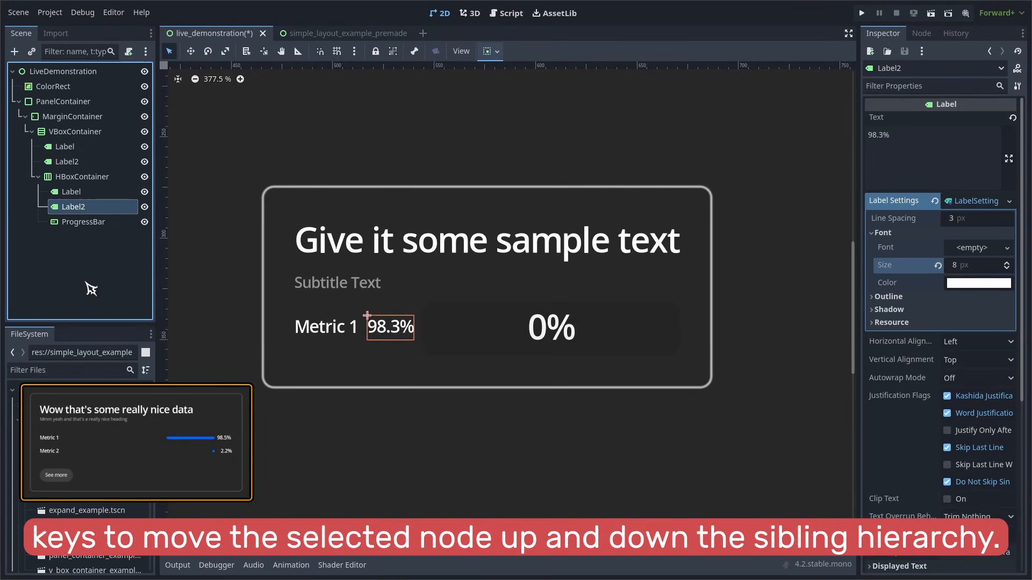
# Rename the HBoxContainer holding the metric row to MetricHBox
pyautogui.click(86, 255)
pyautogui.doubleClick(75, 177)
pyautogui.write('M')
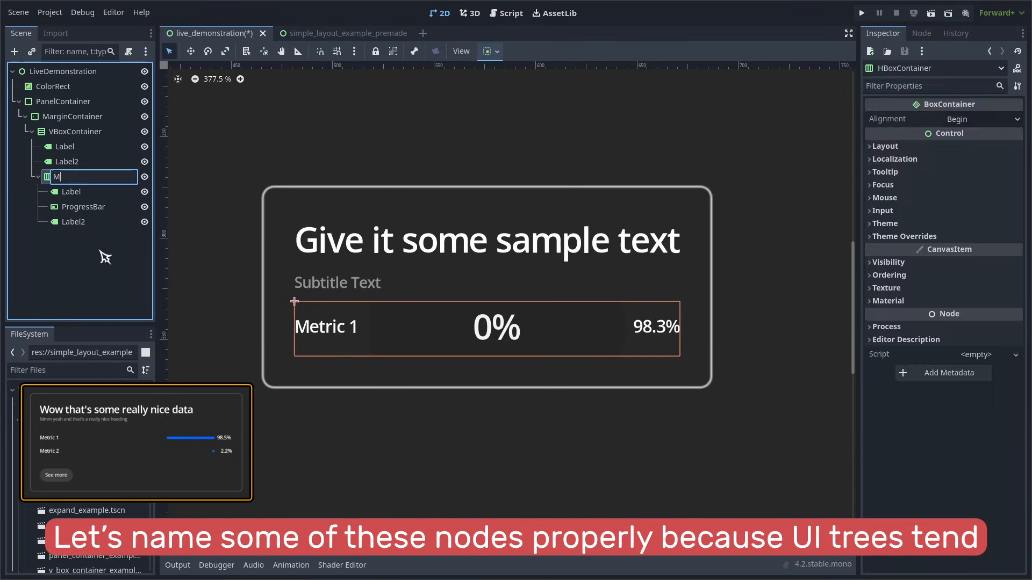
pyautogui.write('etricHBox')
pyautogui.click(105, 257)
# Rename the VBoxContainer's title label to TitleLb and its subtitle label to SubtitleLb
pyautogui.click(93, 151)
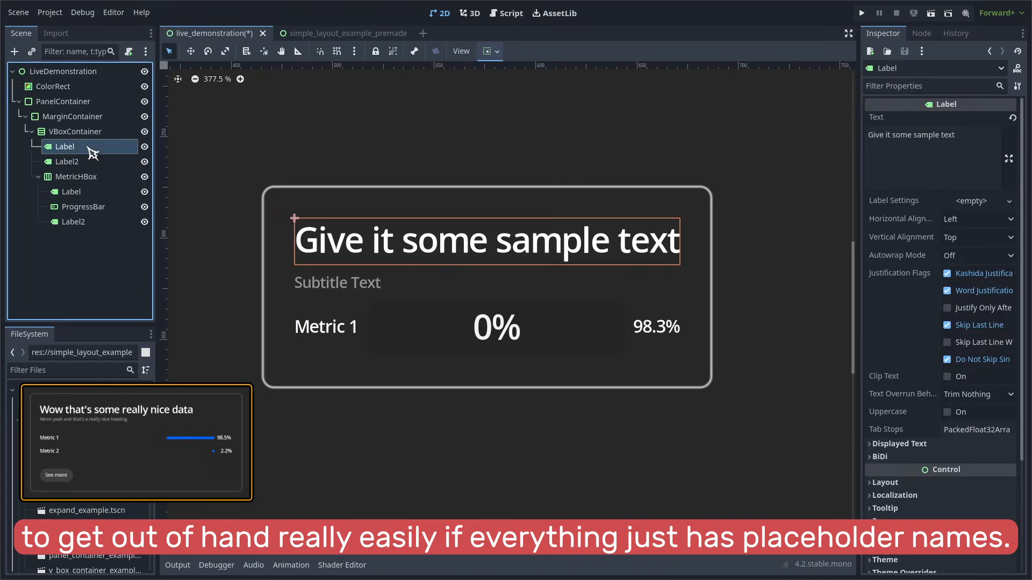
pyautogui.doubleClick(67, 162)
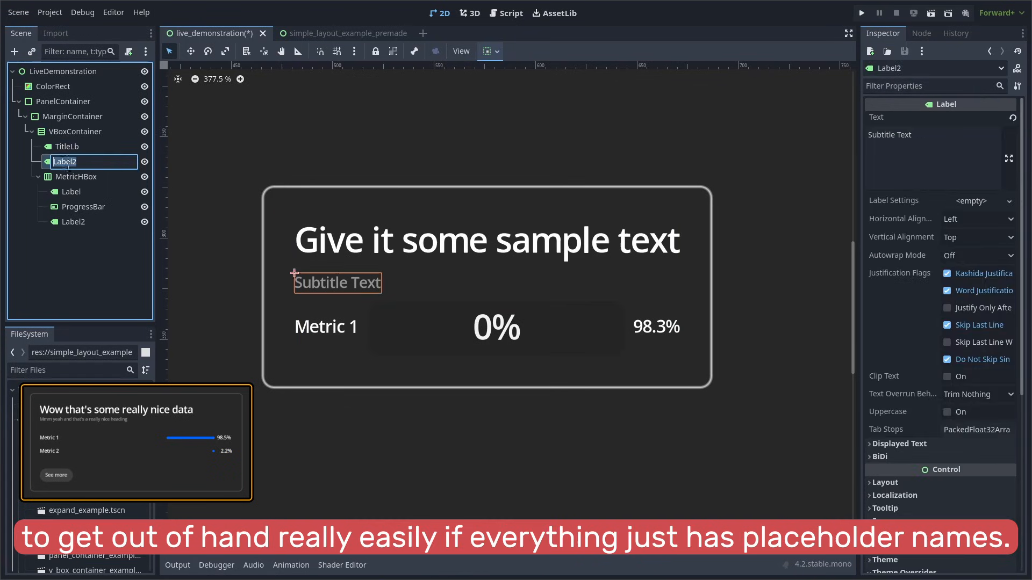
pyautogui.write('SubtitleLb')
pyautogui.click(80, 269)
# Turn off Show Percentage on the ProgressBar and center its vertical alignment in the container
pyautogui.click(564, 344)
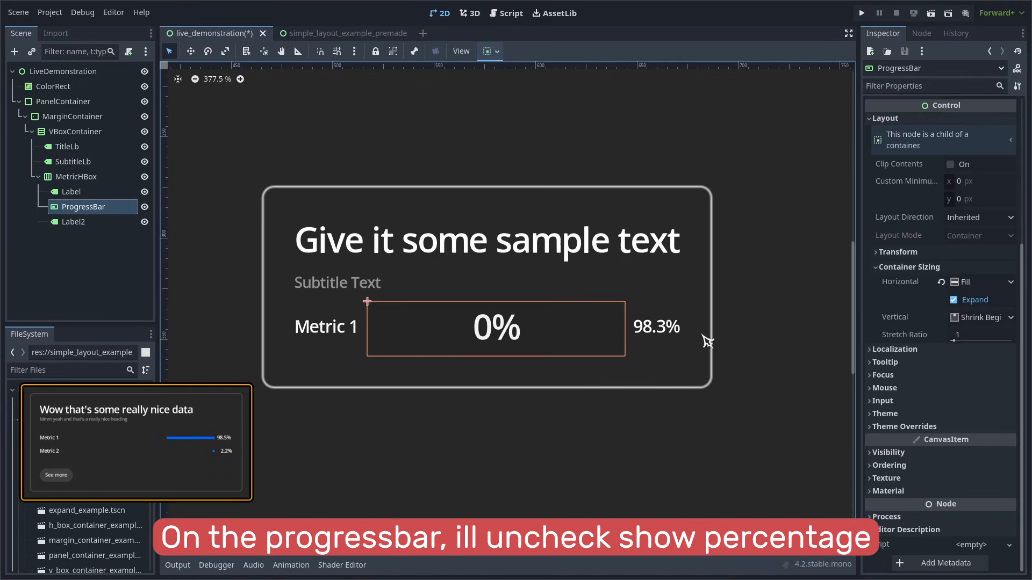
pyautogui.scroll(5, 967, 310)
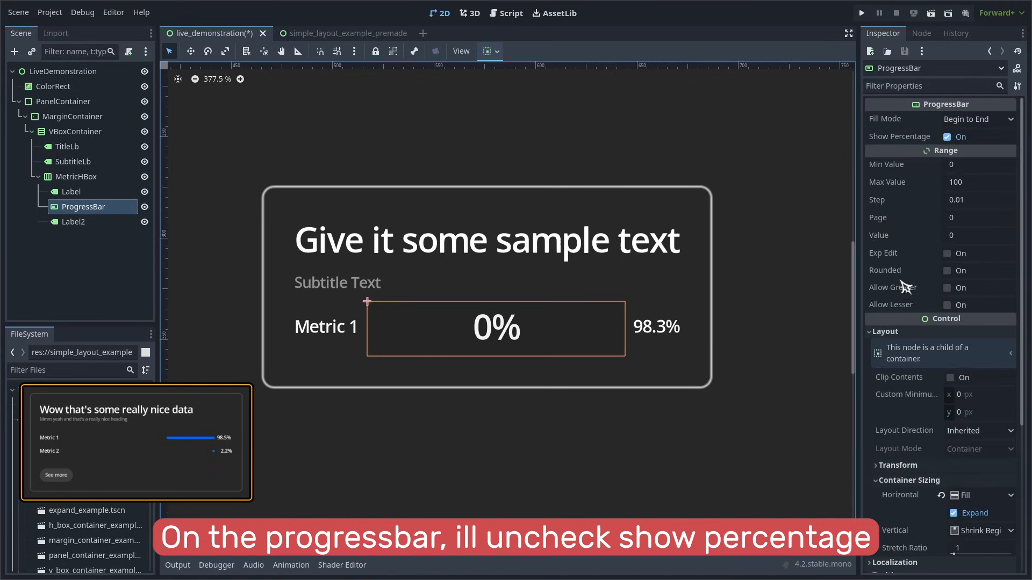
pyautogui.click(953, 140)
pyautogui.click(496, 52)
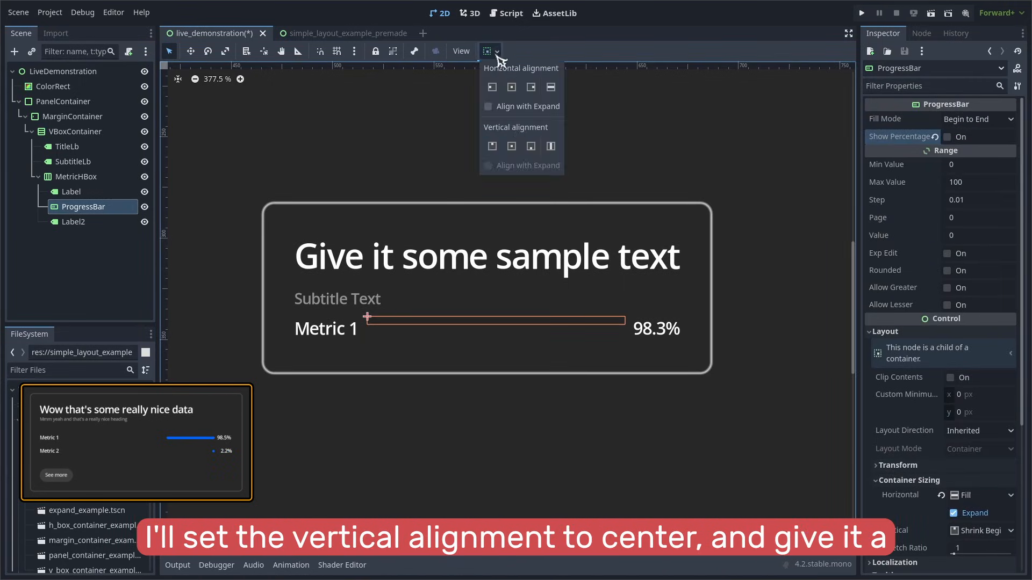
pyautogui.click(513, 146)
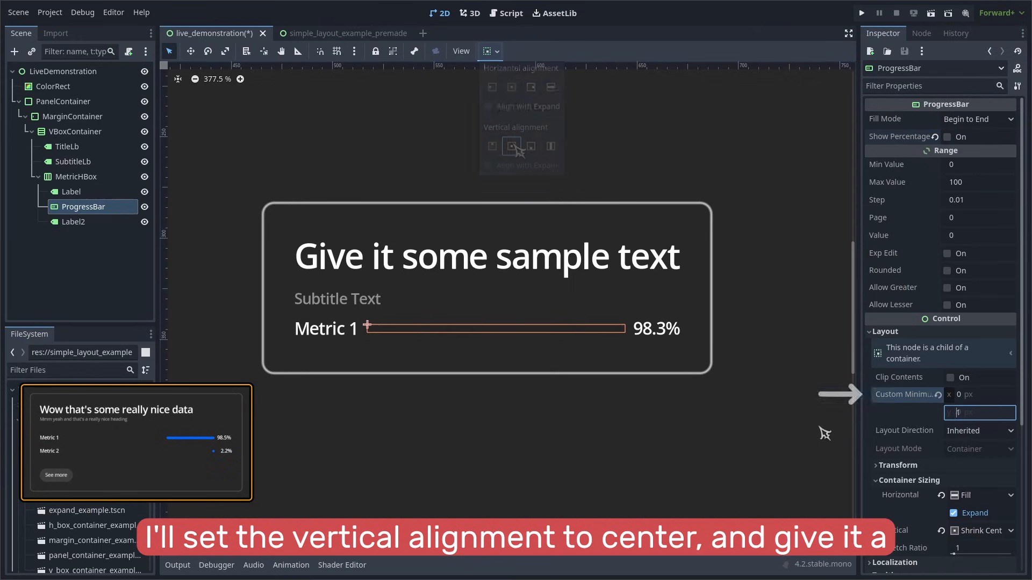
# Raise the ProgressBar's custom minimum height to 4 px
pyautogui.press('Up')
pyautogui.press('Up')
pyautogui.press('Up')
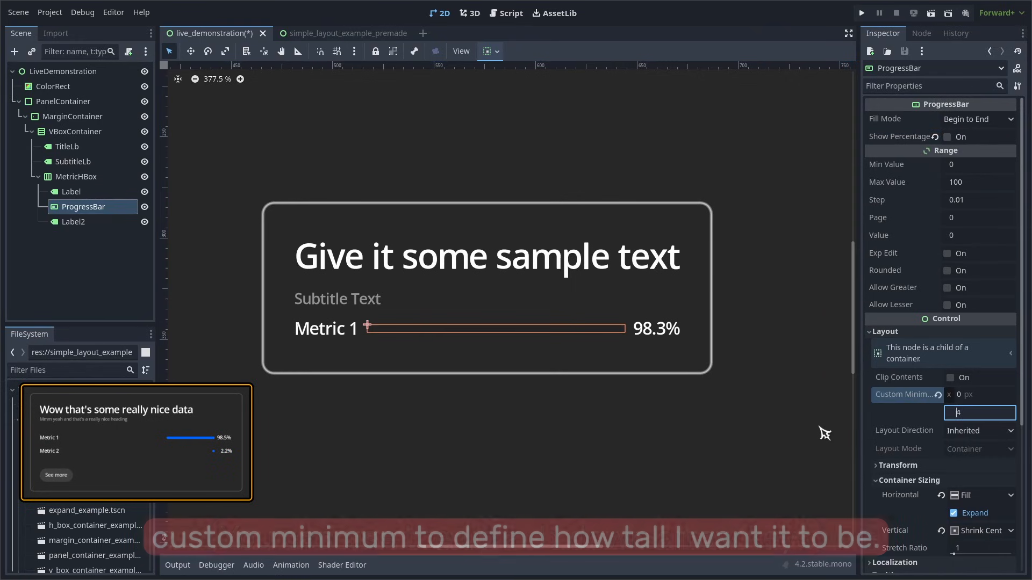
# Try stepping the ProgressBar's custom minimum height by 1, 10 and 100 units, and bring it back to 4 px
pyautogui.press('Up')
pyautogui.press('Up')
pyautogui.press('Up')
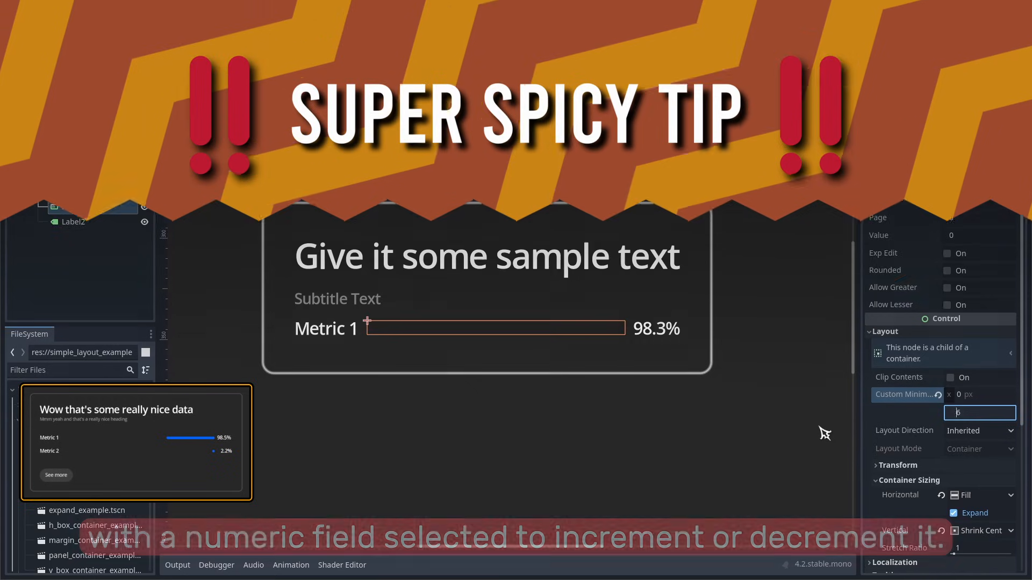
pyautogui.press('Down')
pyautogui.press('Down')
pyautogui.press('Down')
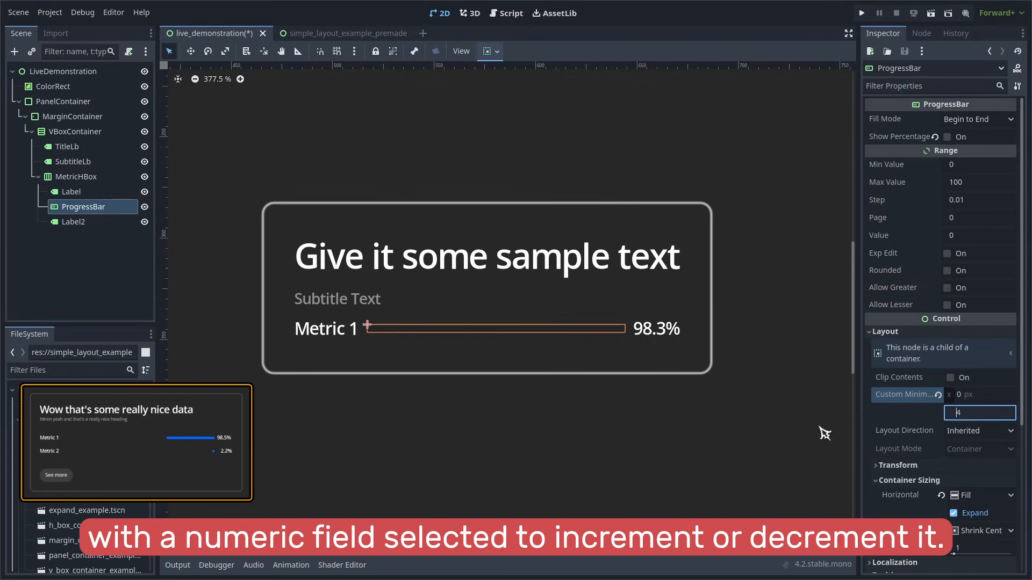
pyautogui.hotkey('shift', 'Up')
pyautogui.hotkey('shift', 'Up')
pyautogui.hotkey('shift', 'Up')
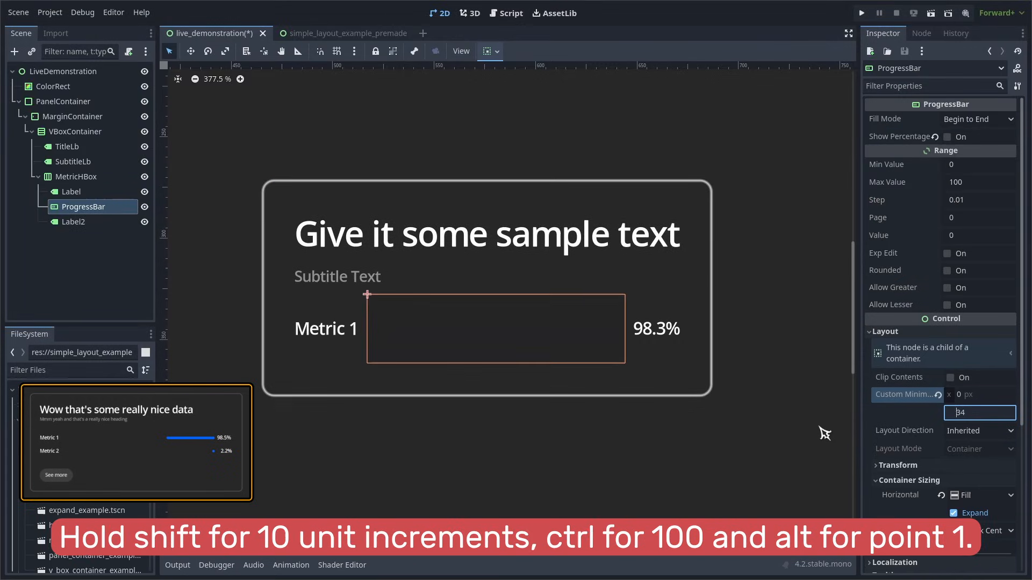
pyautogui.hotkey('shift', 'Down')
pyautogui.hotkey('shift', 'Down')
pyautogui.hotkey('ctrl', 'Up')
pyautogui.hotkey('ctrl', 'Down')
pyautogui.hotkey('shift', 'Down')
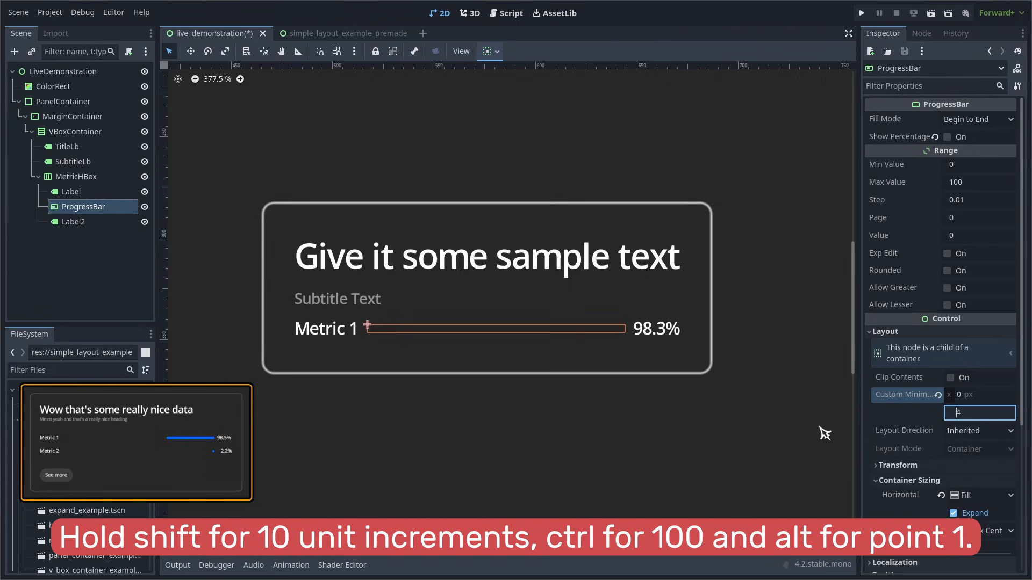
# Inspect the ProgressBar's background up close and raise its value to about 30.77
pyautogui.click(824, 433)
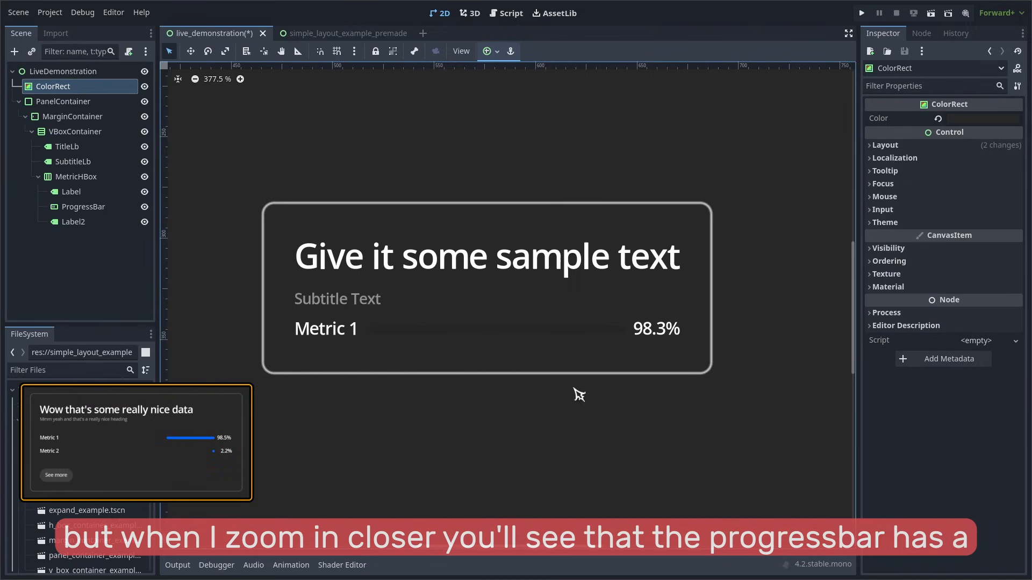
pyautogui.scroll(6, 490, 338)
pyautogui.scroll(-1, 498, 341)
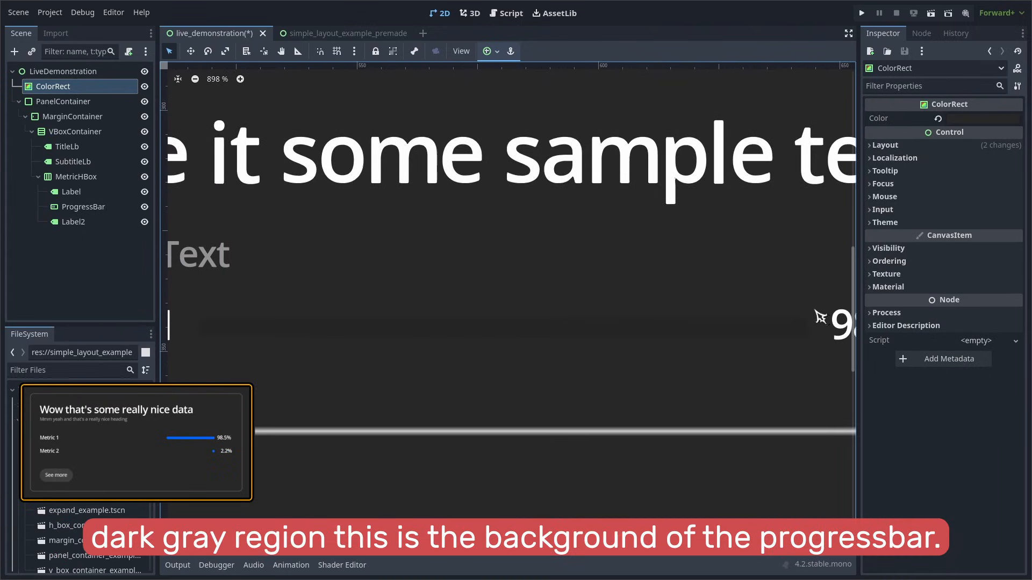
pyautogui.click(358, 333)
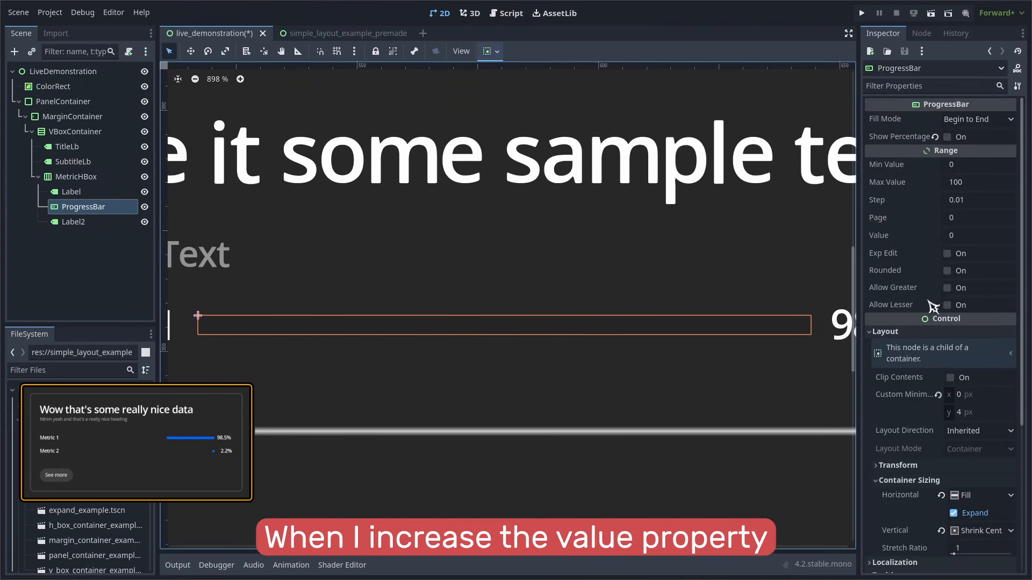
pyautogui.moveTo(951, 235); pyautogui.dragTo(901, 290)
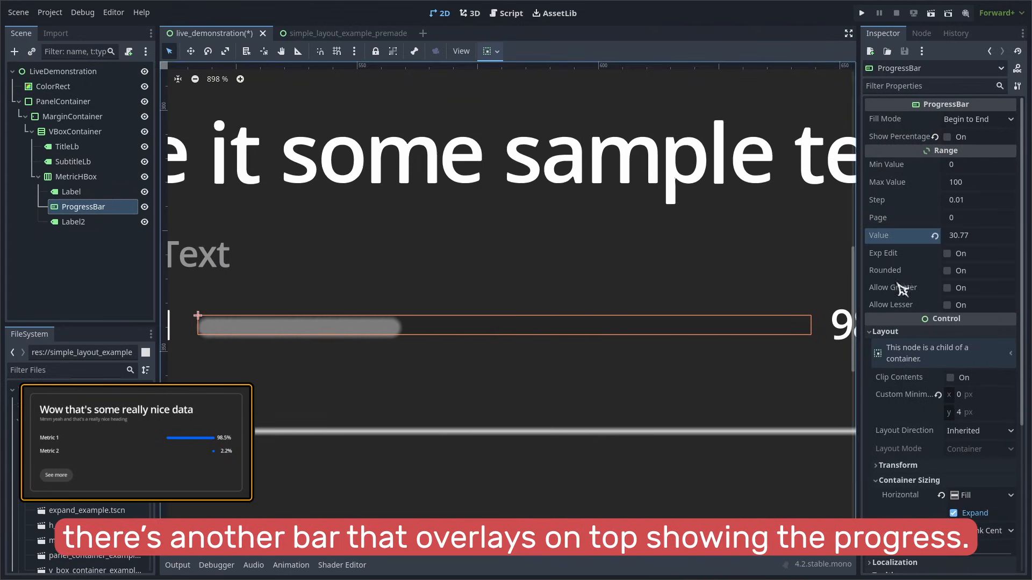
# Override the ProgressBar's background style with a new StyleBoxEmpty and its fill style with a new StyleBoxFlat
pyautogui.click(511, 473)
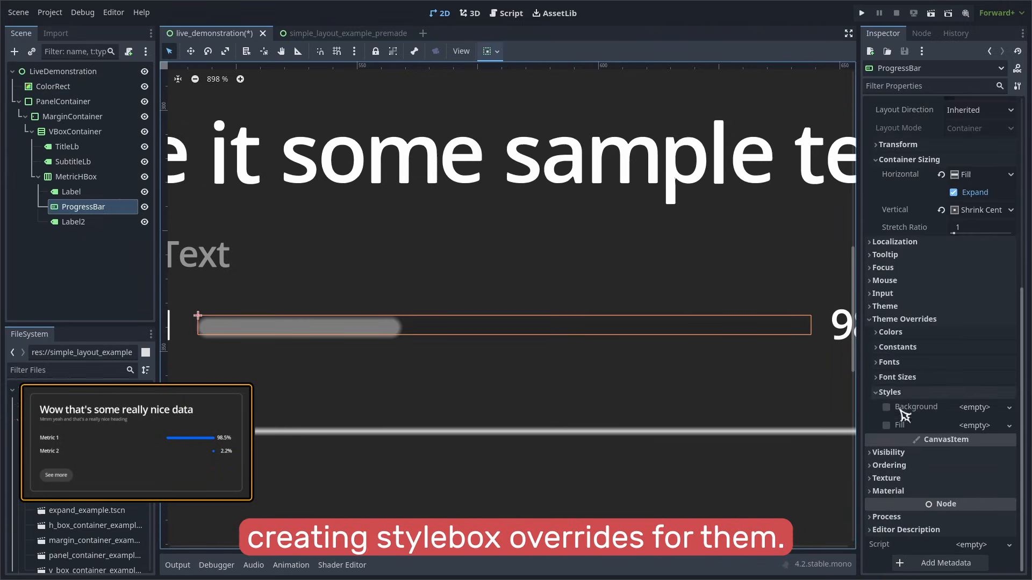
pyautogui.click(973, 408)
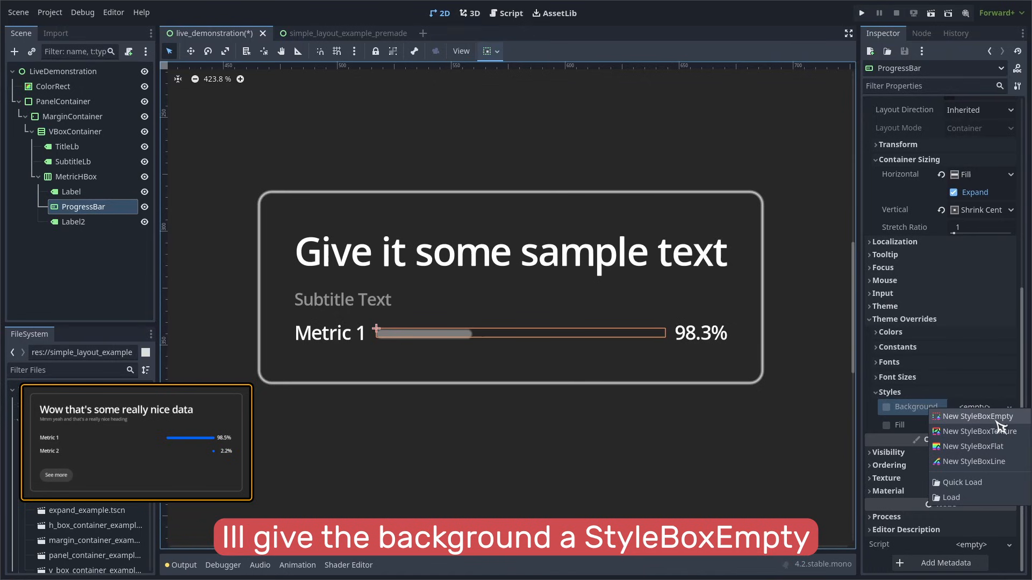
pyautogui.click(977, 416)
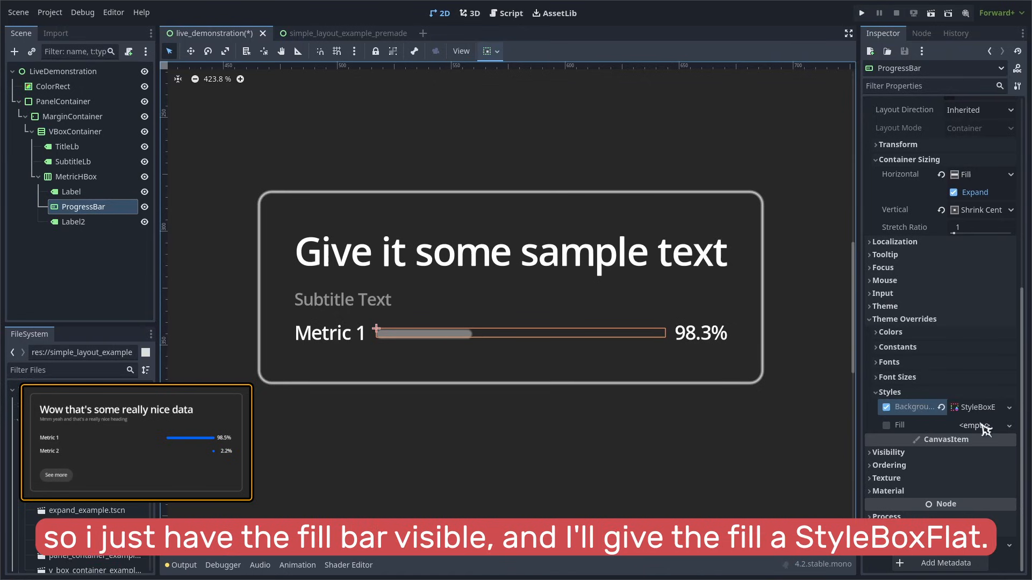
pyautogui.click(985, 426)
pyautogui.click(992, 461)
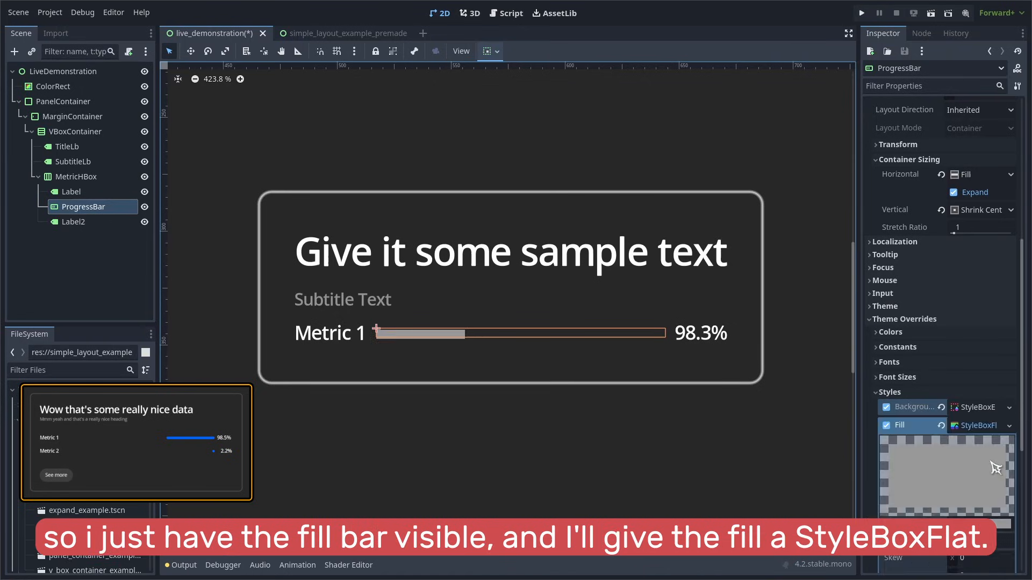
# Set the background color of the ProgressBar's fill StyleBoxFlat to a bright blue
pyautogui.scroll(-5, 993, 463)
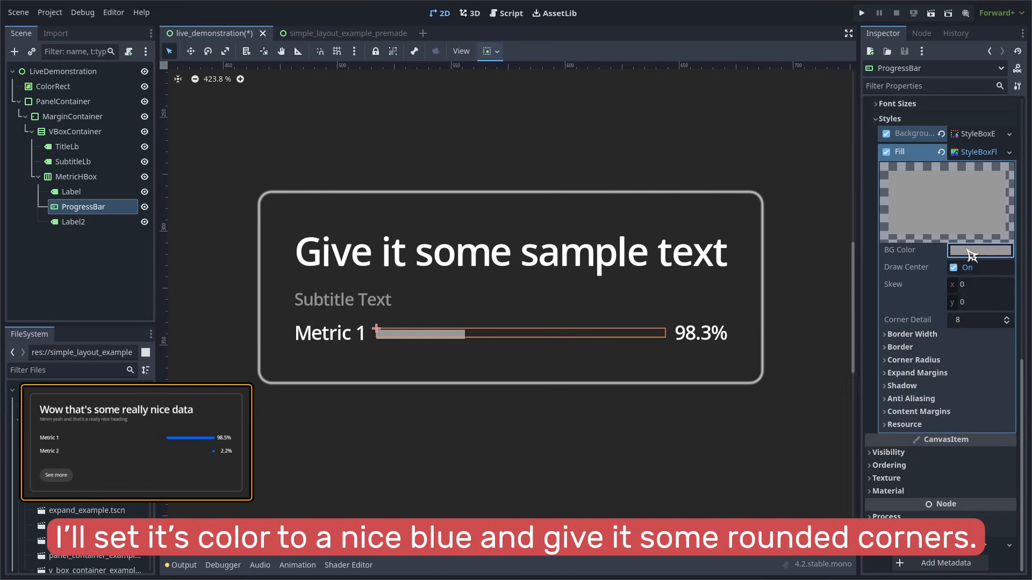
pyautogui.click(969, 252)
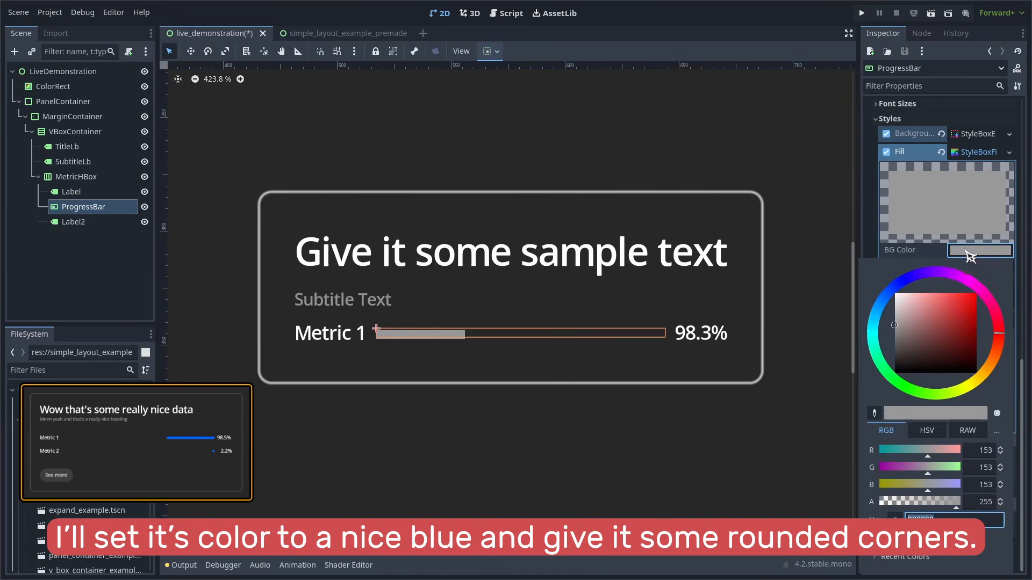
# Set all four corner radii of the ProgressBar's fill style to 3 px and turn off its anti-aliasing
pyautogui.click(966, 360)
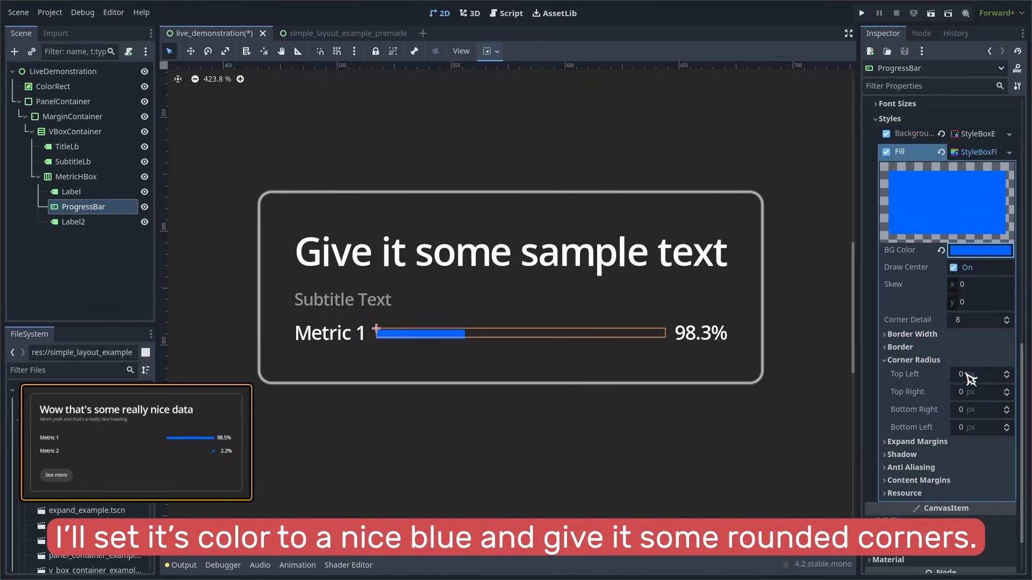
pyautogui.click(969, 376)
pyautogui.write('3')
pyautogui.press('Tab')
pyautogui.write('3')
pyautogui.press('Tab')
pyautogui.write('3')
pyautogui.press('Tab')
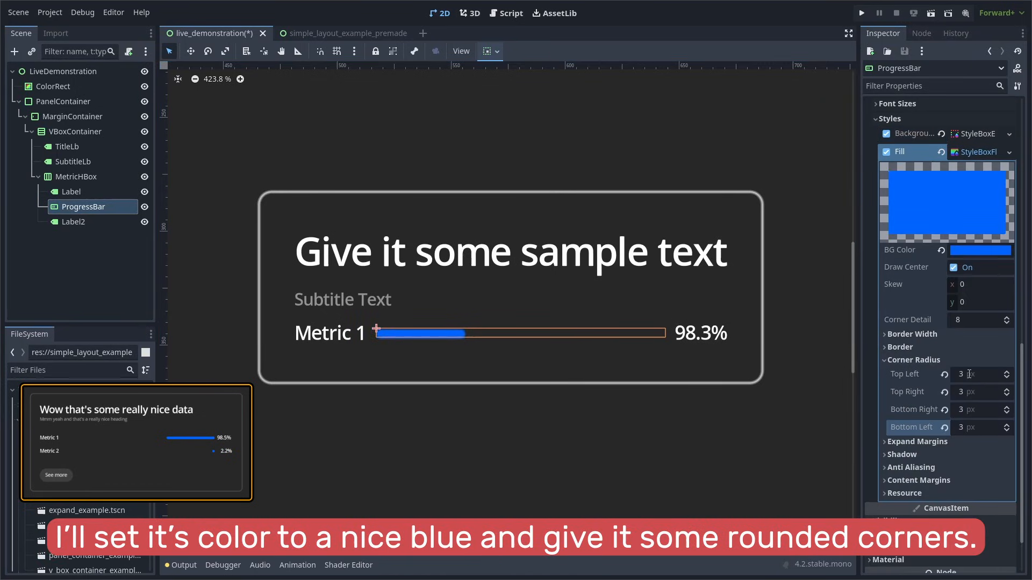
pyautogui.click(962, 467)
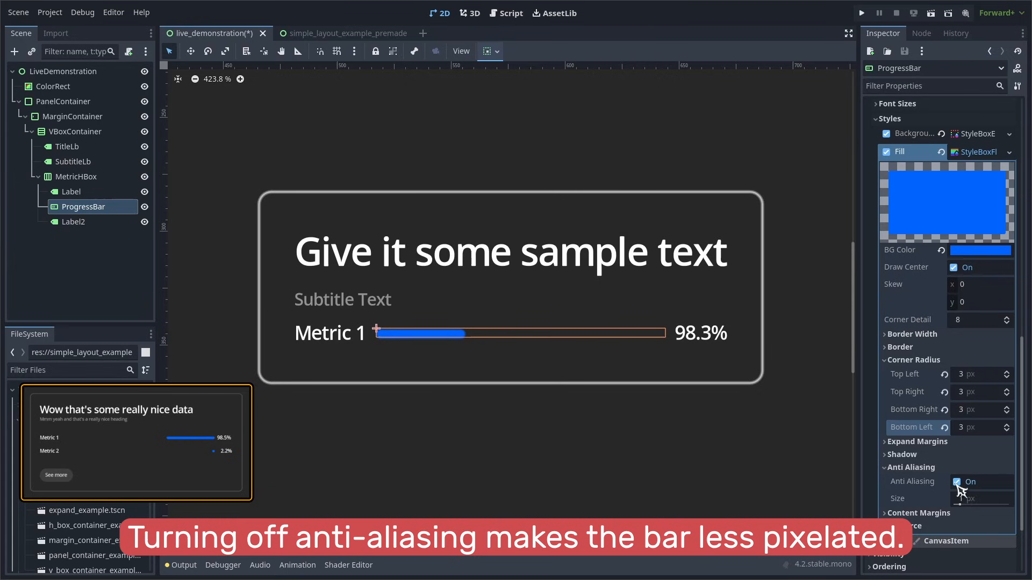
pyautogui.click(956, 482)
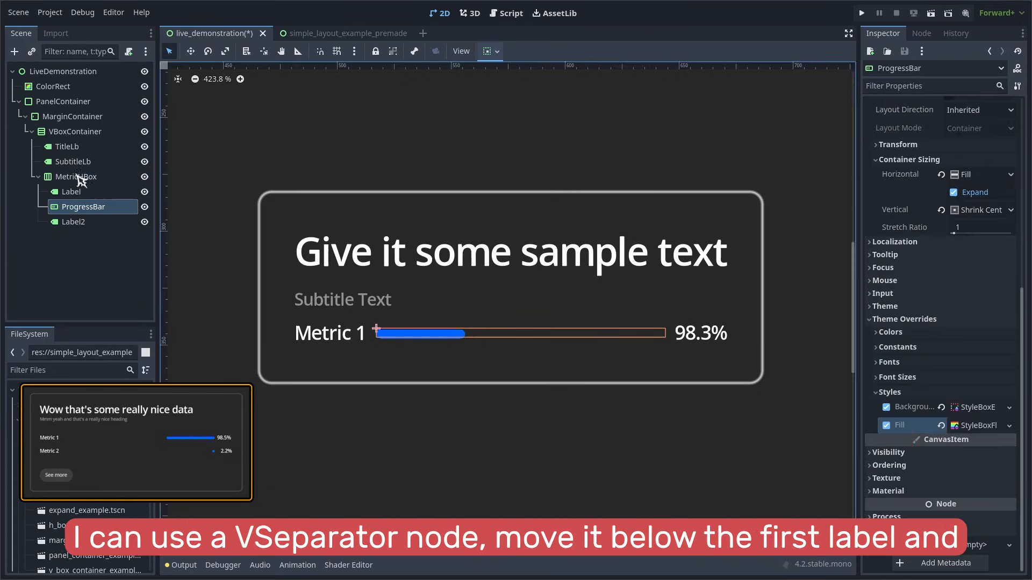
# Add a VSeparator with a StyleBoxEmpty separator style between MetricHBox's first label and ProgressBar, and make it expand horizontally
pyautogui.click(80, 177)
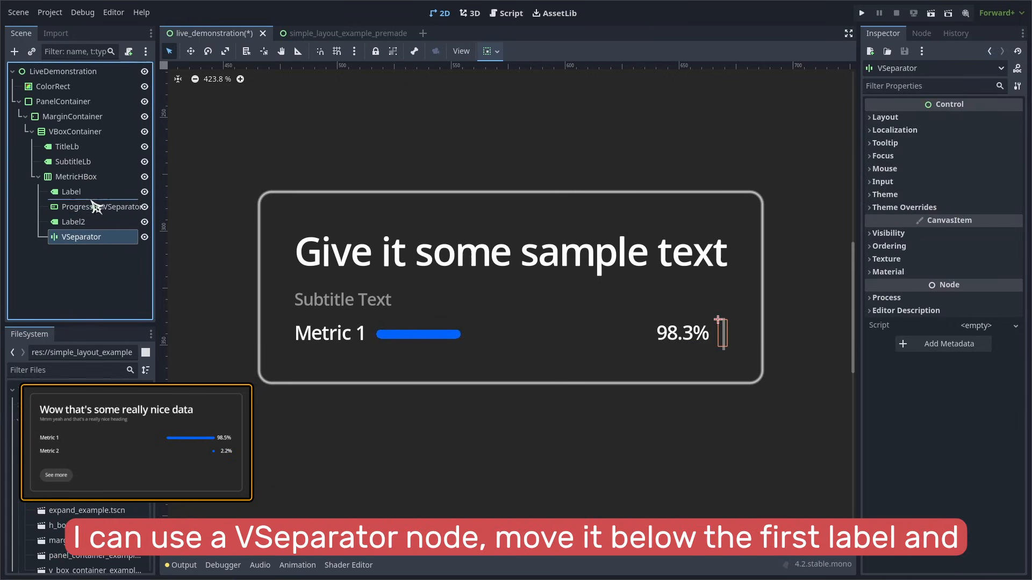
pyautogui.moveTo(96, 207); pyautogui.dragTo(96, 202)
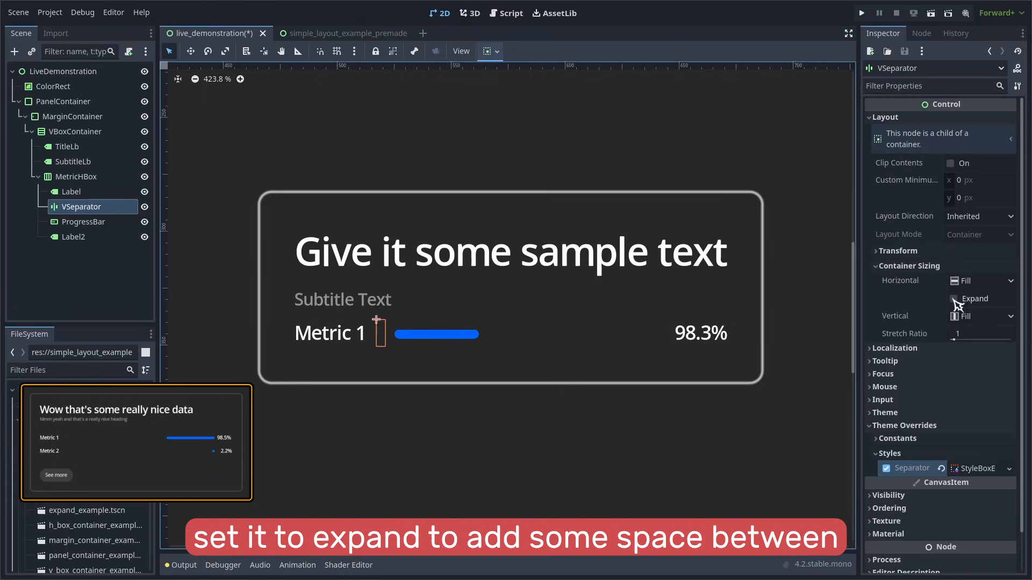
pyautogui.click(953, 301)
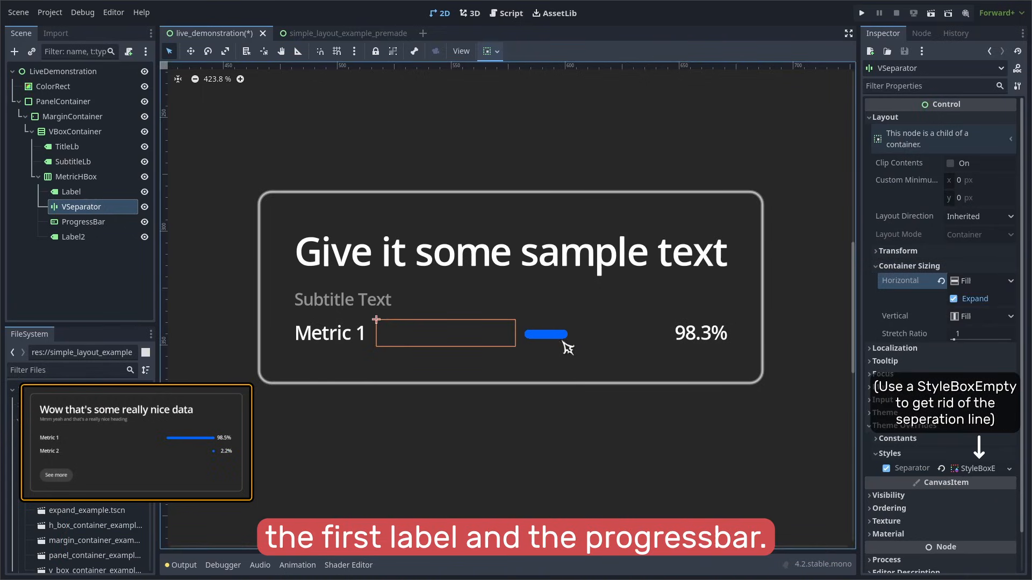
# Compare the ProgressBar and VSeparator, and raise the VSeparator's stretch ratio so it takes about twice the ProgressBar's width
pyautogui.click(546, 334)
pyautogui.scroll(1, 962, 344)
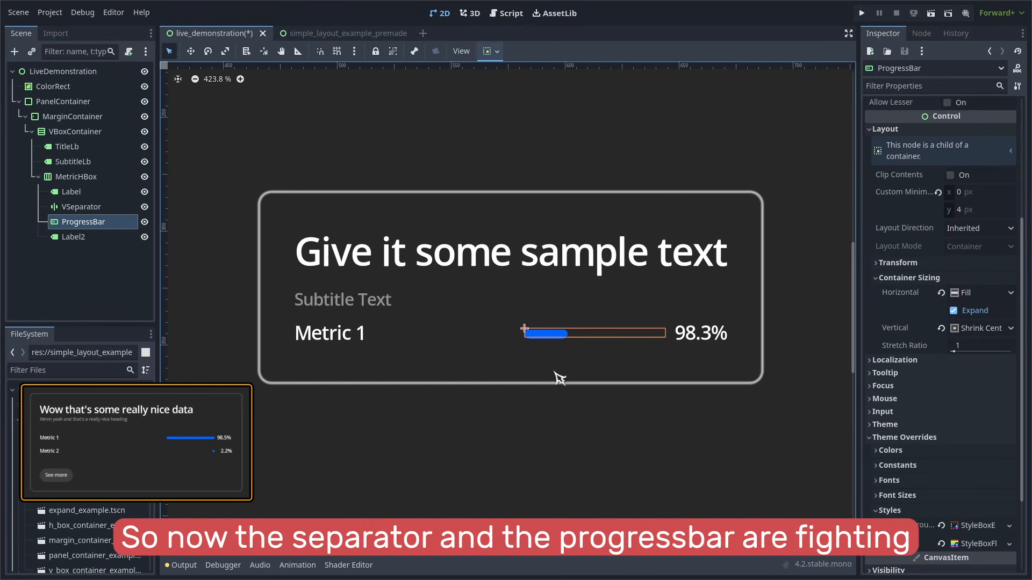
pyautogui.click(475, 342)
pyautogui.click(548, 339)
pyautogui.click(488, 337)
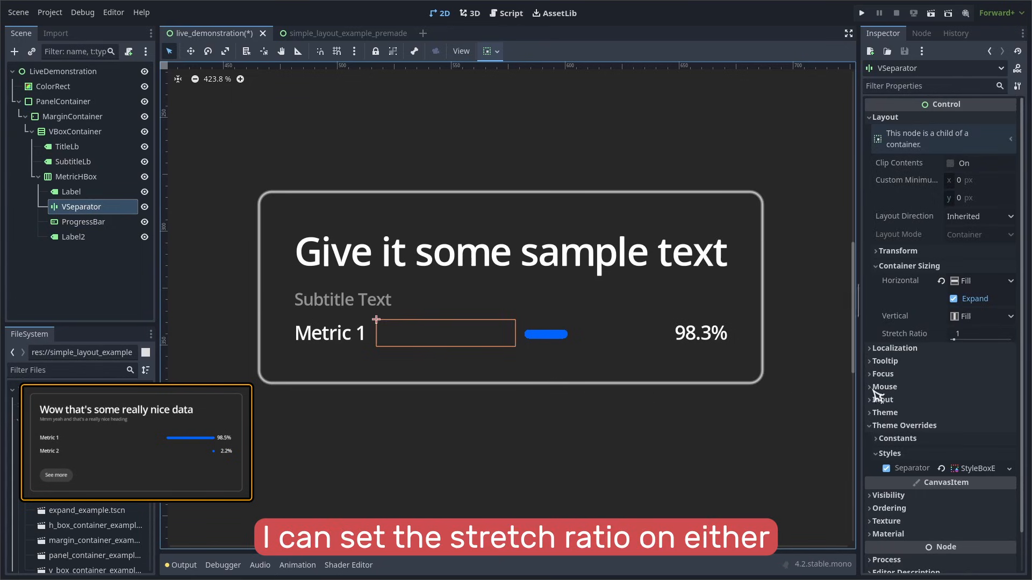
pyautogui.moveTo(962, 334); pyautogui.dragTo(986, 334)
# Set the ProgressBar's fill mode to End to Begin
pyautogui.click(592, 340)
pyautogui.scroll(5, 949, 133)
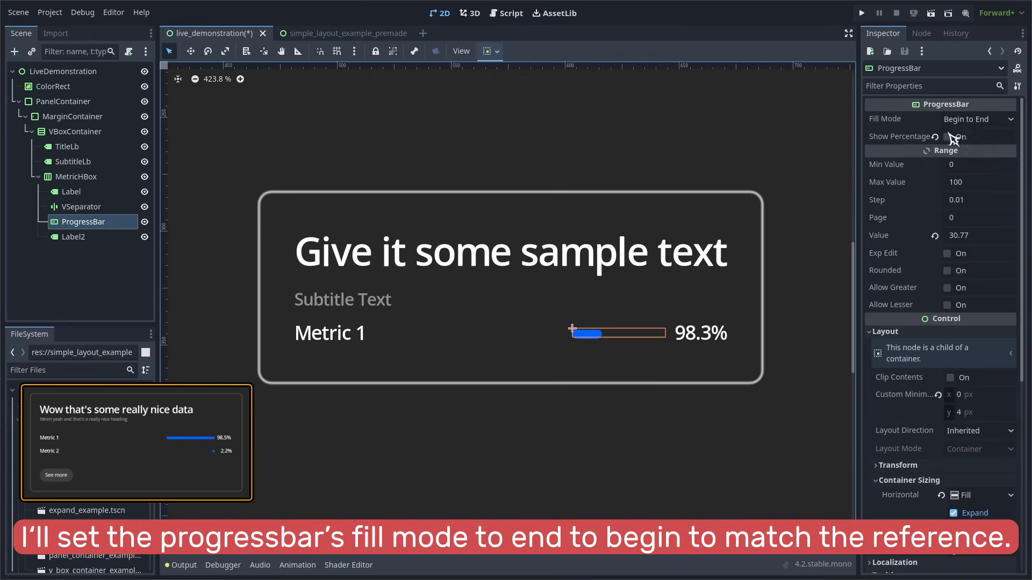
pyautogui.click(966, 119)
pyautogui.click(969, 152)
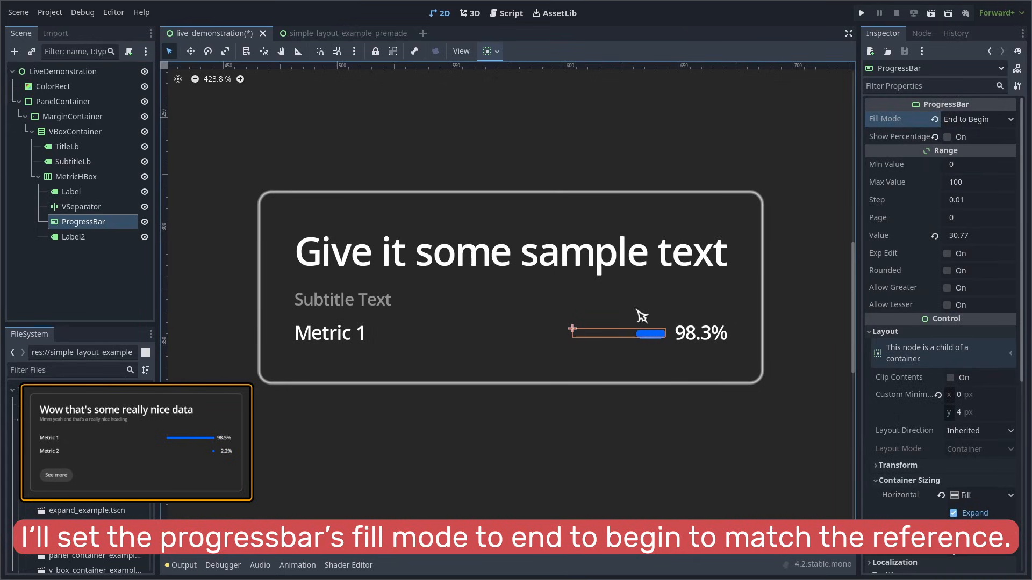
# Duplicate MetricHBox to create a second metric row, and collapse the original row in the scene tree
pyautogui.click(50, 180)
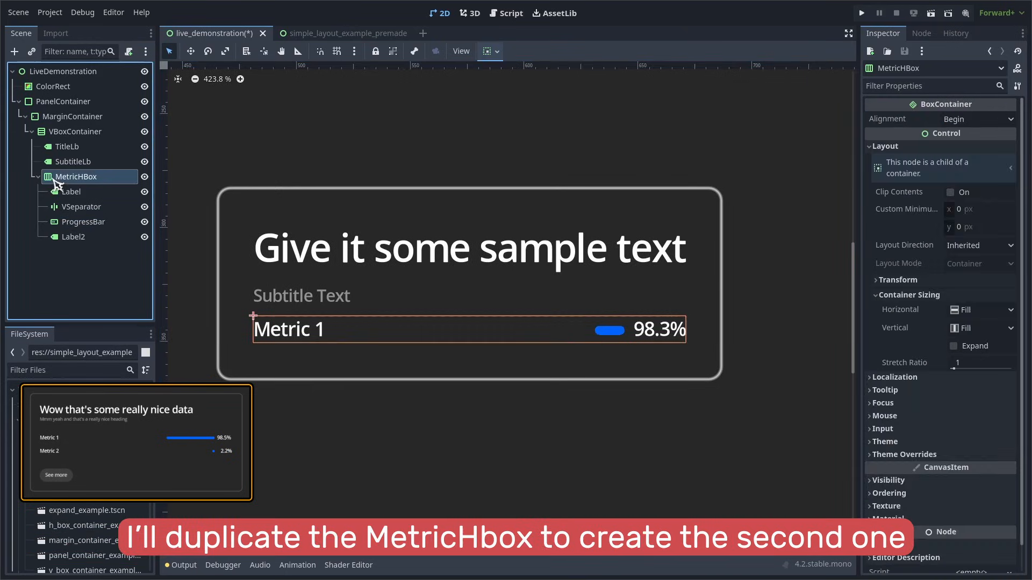
pyautogui.hotkey('ctrl', 'd')
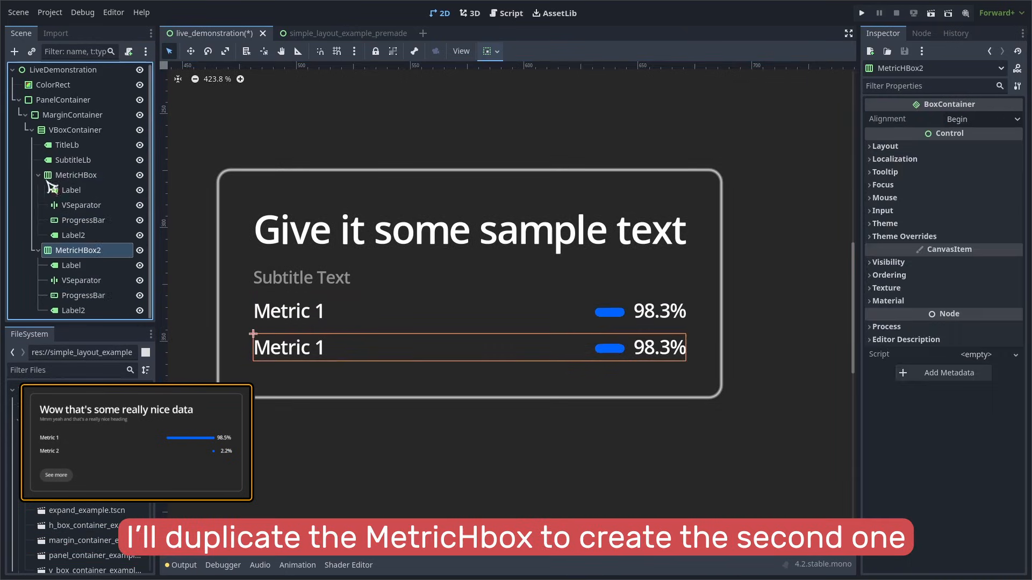
pyautogui.click(38, 175)
# Change the second row's labels to "Metric 2" and "3.3%", and lower its ProgressBar value to about 9.57
pyautogui.click(70, 206)
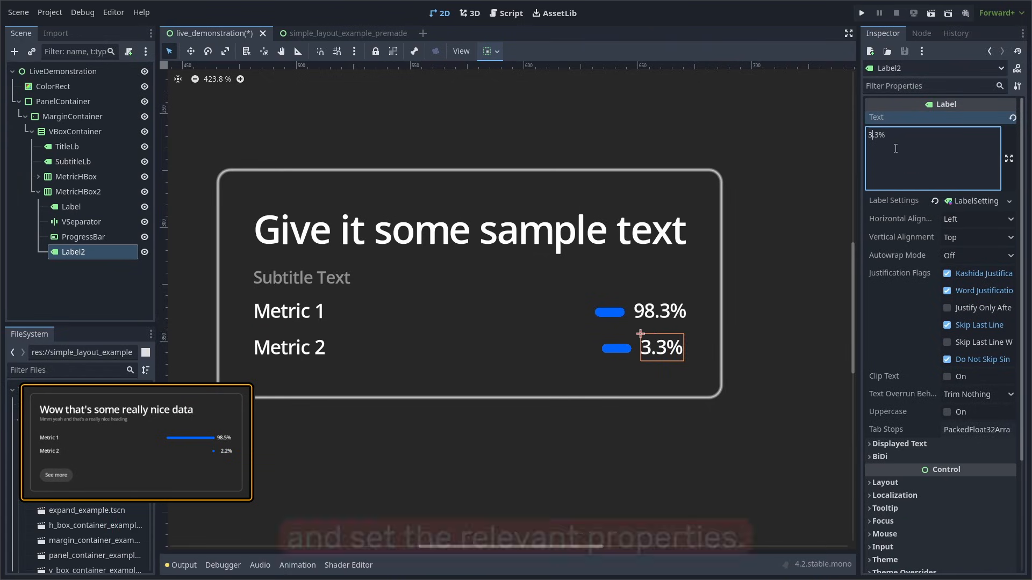
pyautogui.click(88, 300)
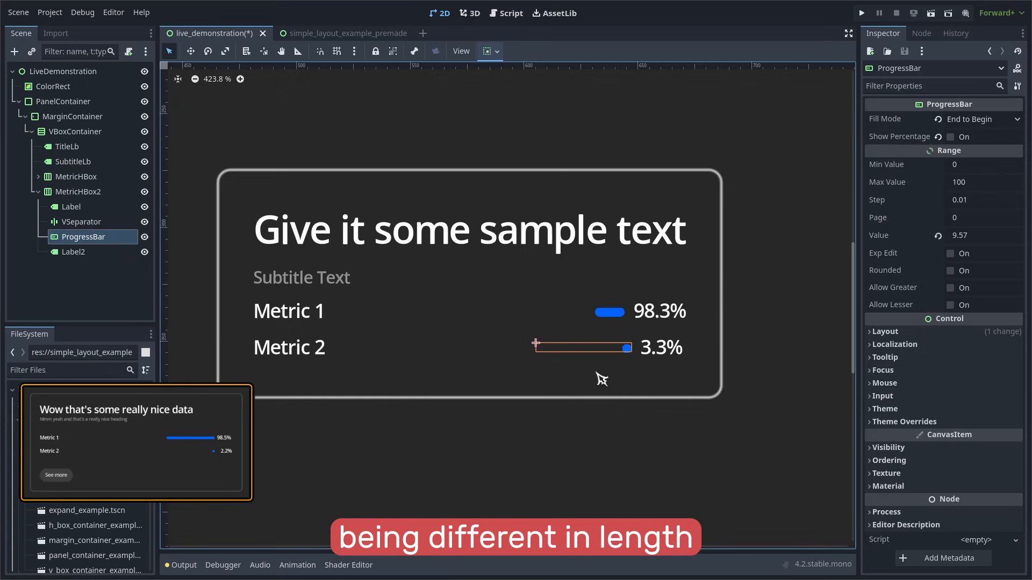
# Give both percentage labels a custom minimum width of 25 px
pyautogui.click(672, 318)
pyautogui.keyDown('shift'); pyautogui.click(671, 350); pyautogui.keyUp('shift')
pyautogui.scroll(-4, 911, 314)
pyautogui.click(903, 342)
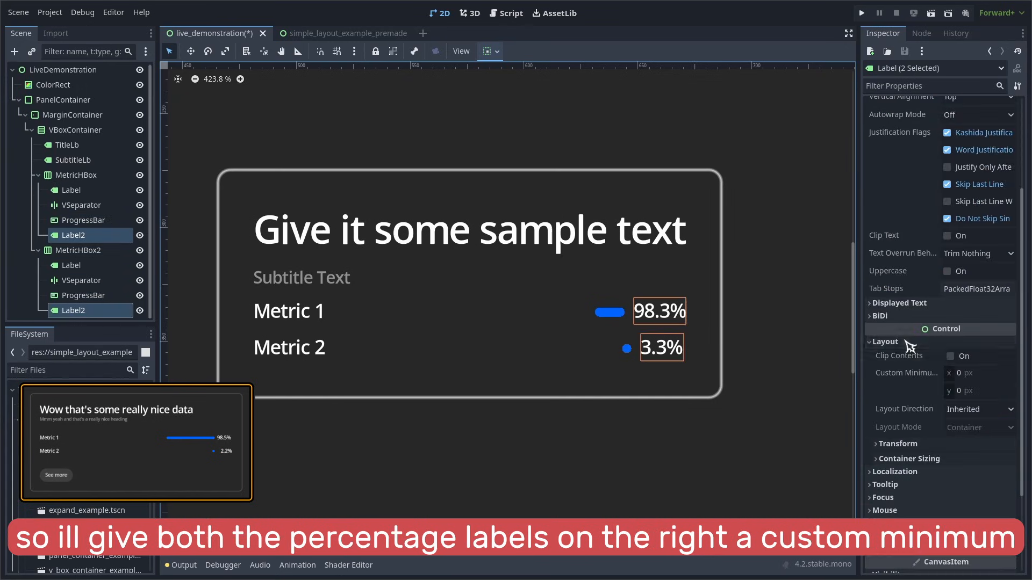
pyautogui.scroll(-3, 967, 382)
pyautogui.click(962, 257)
pyautogui.write('2')
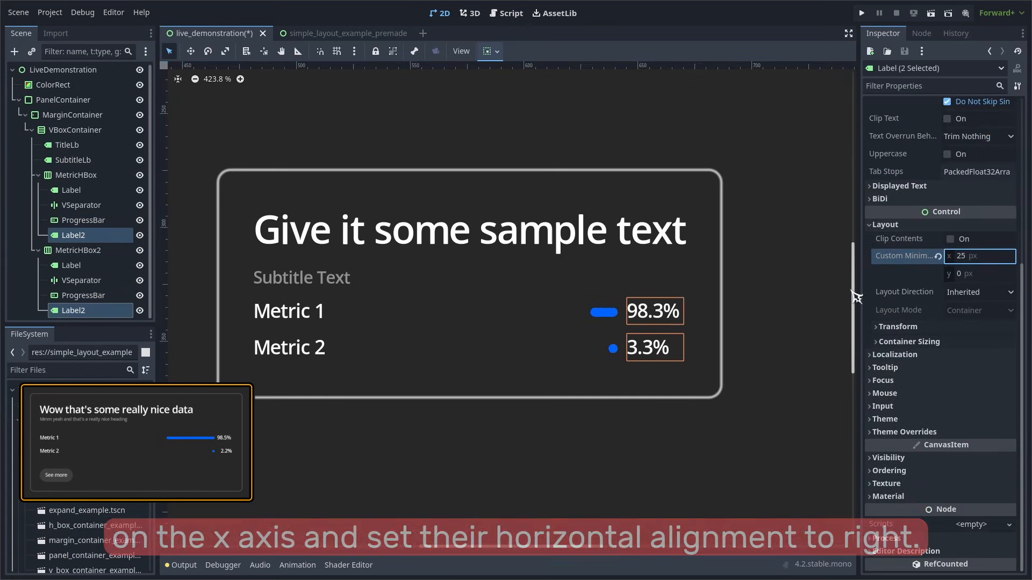
pyautogui.write('5')
pyautogui.press('Return')
# Set the horizontal alignment of both percentage labels to Right, and collapse both metric rows in the scene tree
pyautogui.scroll(6, 968, 322)
pyautogui.click(976, 219)
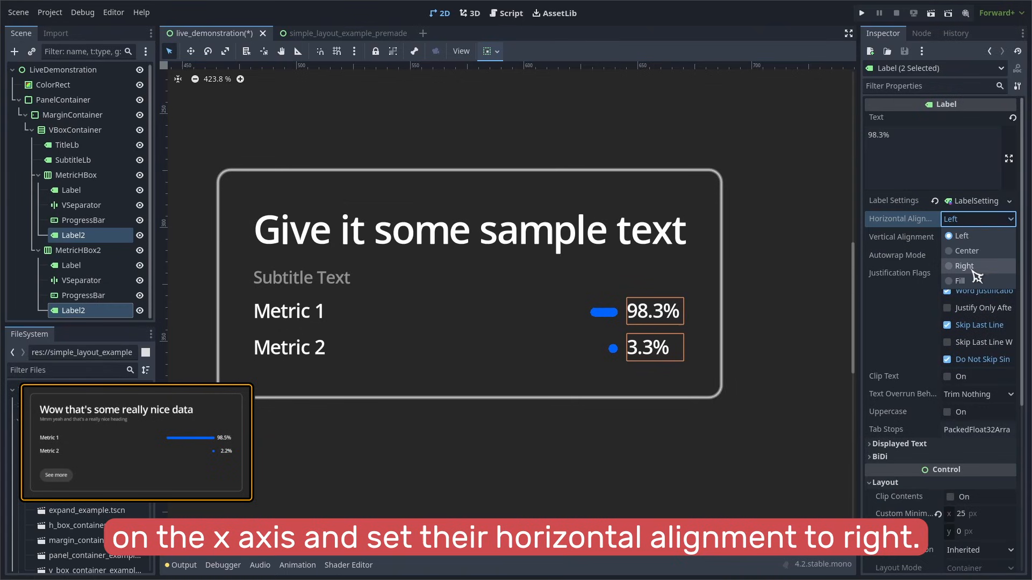
pyautogui.click(970, 269)
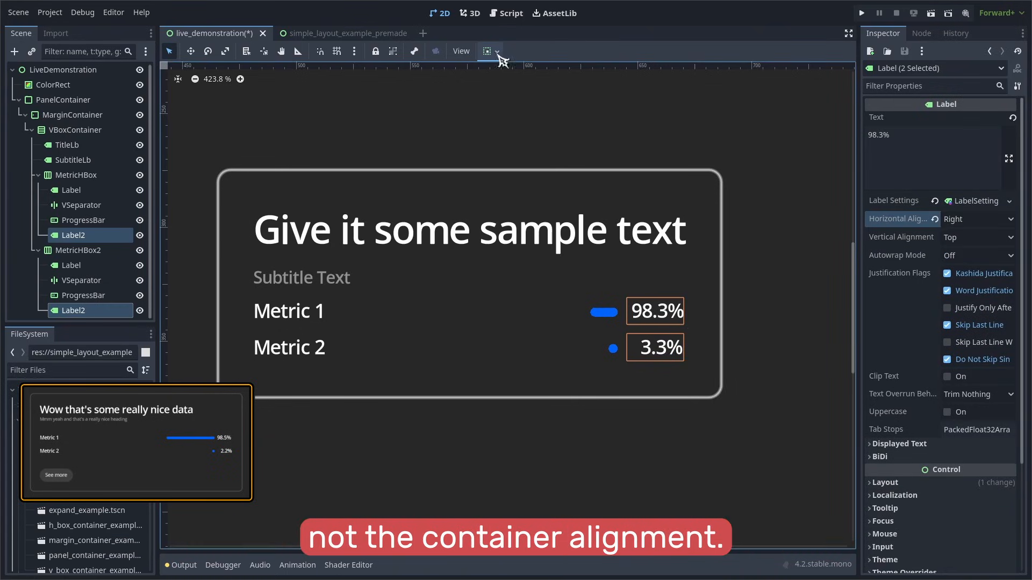
pyautogui.press('Escape')
pyautogui.click(38, 250)
pyautogui.click(38, 175)
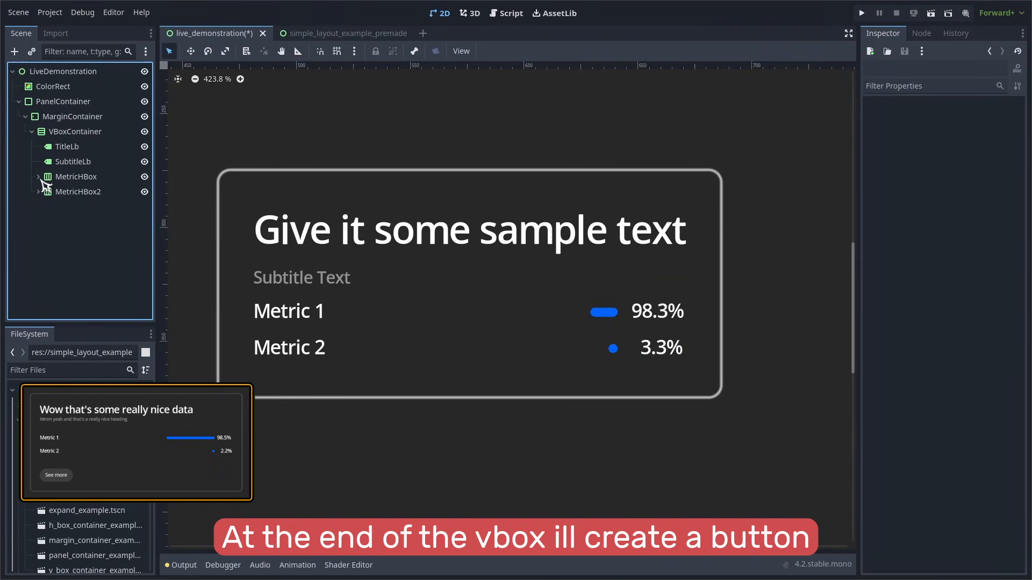
# Add a Button at the end of the VBoxContainer with the text "See more" and a font size override of 8 px
pyautogui.write('See more')
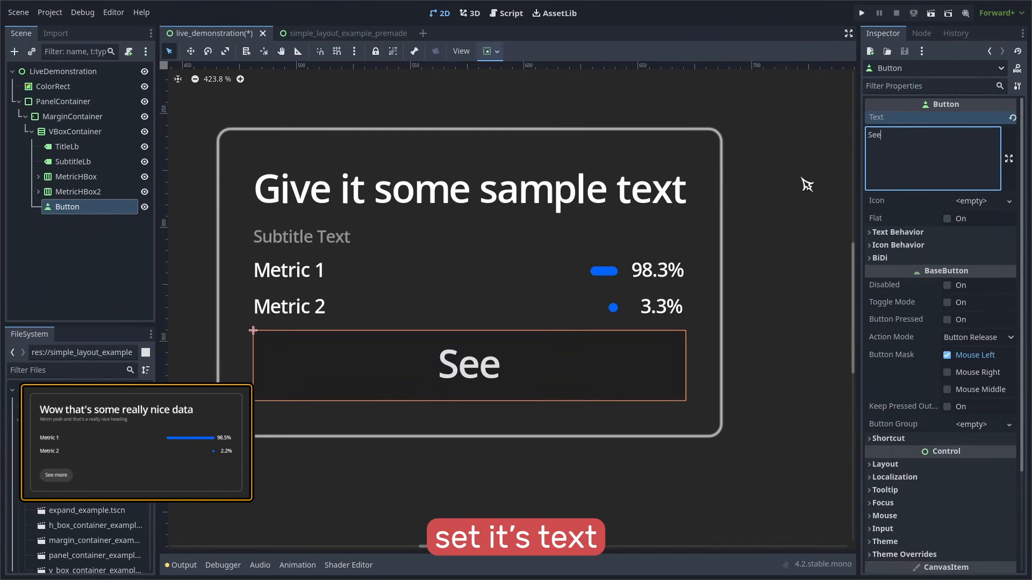
pyautogui.scroll(-5, 940, 376)
pyautogui.click(904, 353)
pyautogui.click(897, 411)
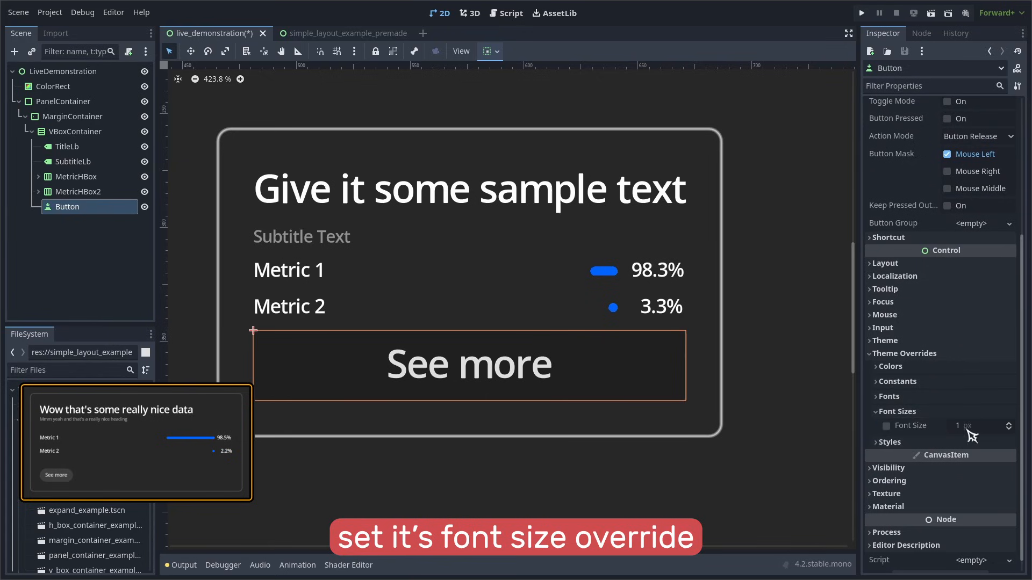
pyautogui.click(969, 430)
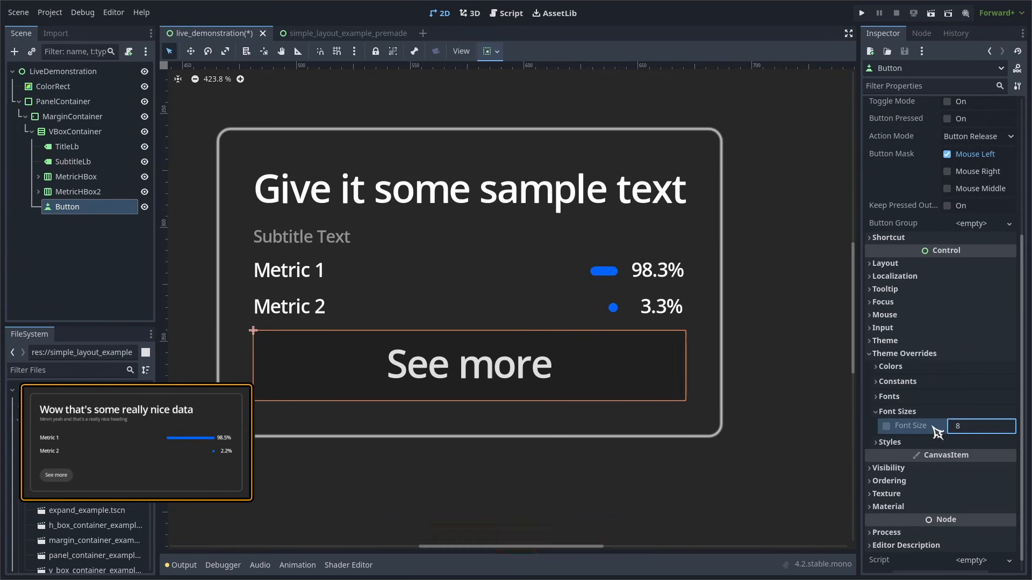
pyautogui.write('8')
# Align the See more button to the left of its container and override its normal style with a new StyleBoxFlat
pyautogui.click(489, 51)
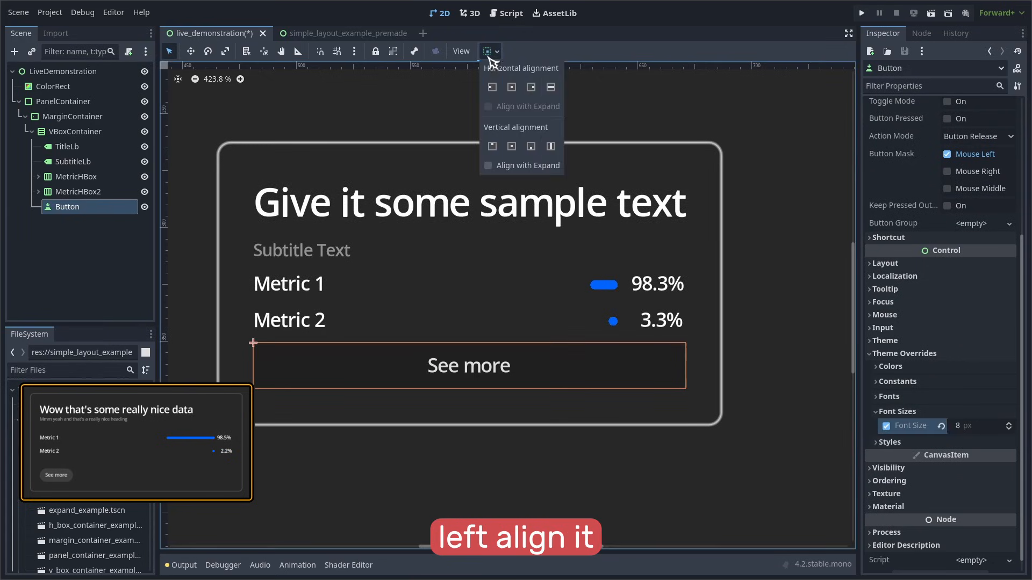
pyautogui.click(492, 87)
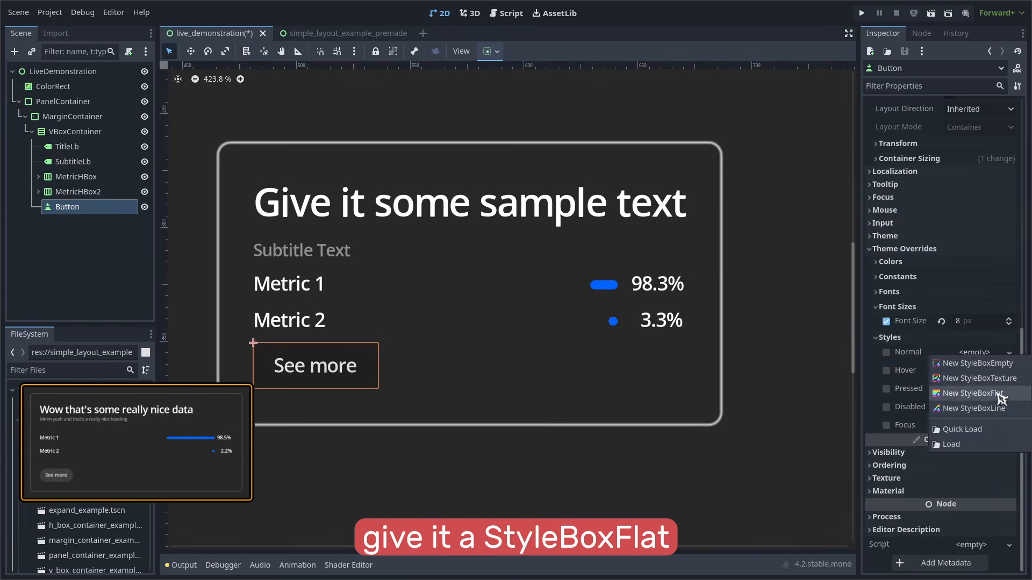
pyautogui.click(1000, 398)
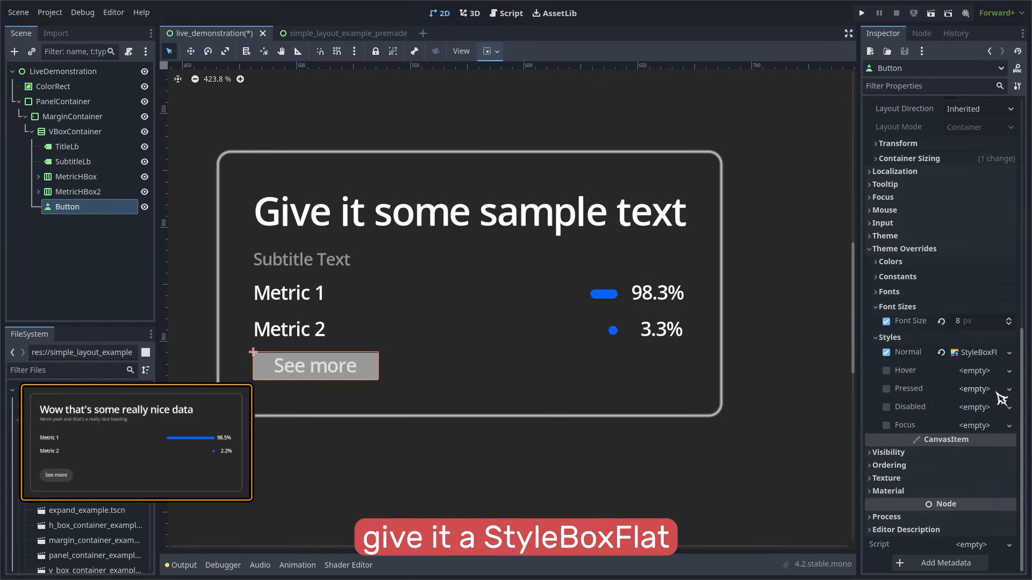
# Style the button's normal StyleBoxFlat with a dark gray background, 15 px corner radii and no anti-aliasing
pyautogui.click(969, 397)
pyautogui.write('15')
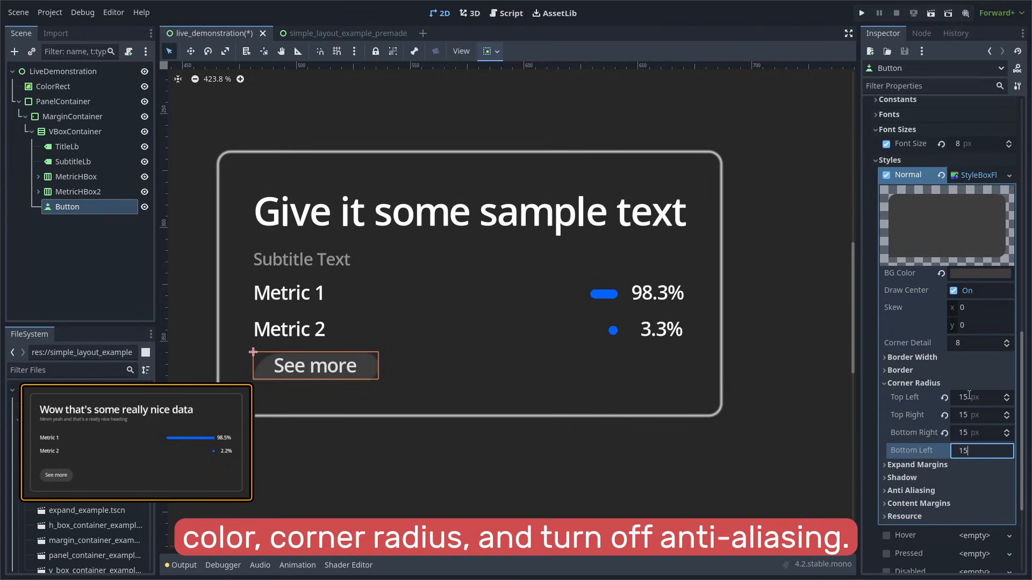
pyautogui.click(956, 506)
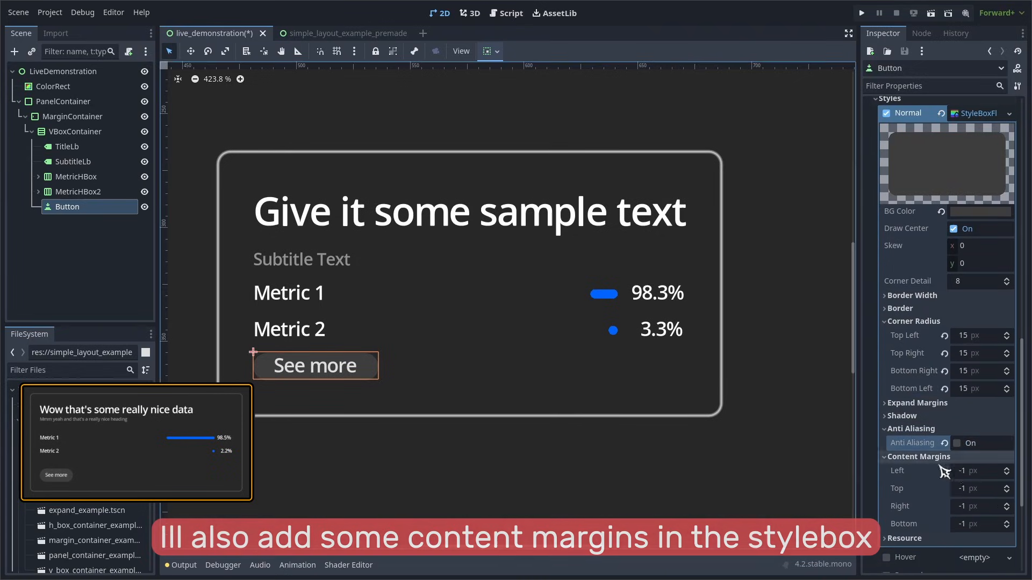
# Set all four content margins of the button's normal style to 5 px and deselect the button
pyautogui.click(962, 472)
pyautogui.write('5')
pyautogui.press('Tab')
pyautogui.write('5')
pyautogui.press('Tab')
pyautogui.write('5')
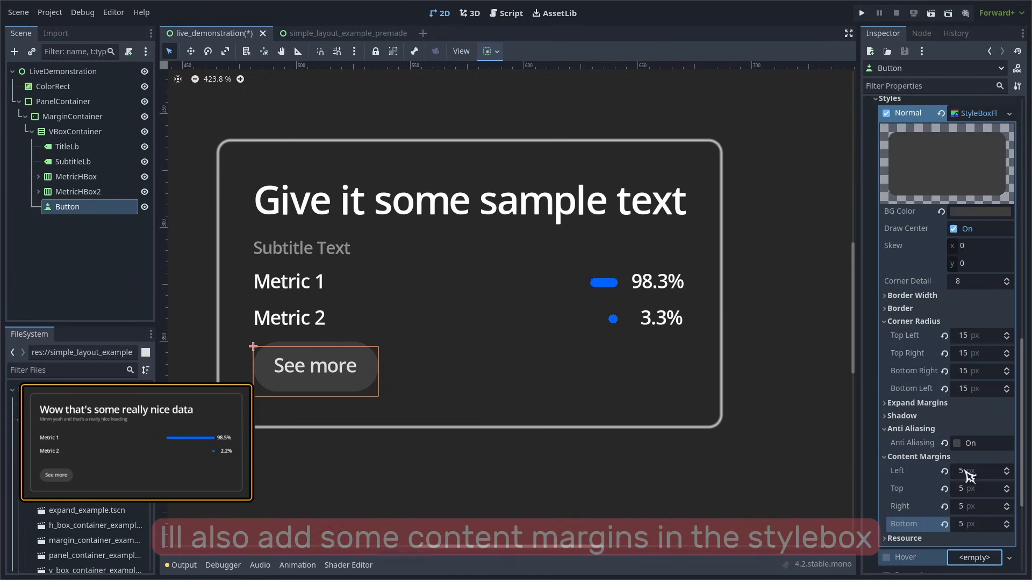
pyautogui.press('Tab')
pyautogui.click(76, 249)
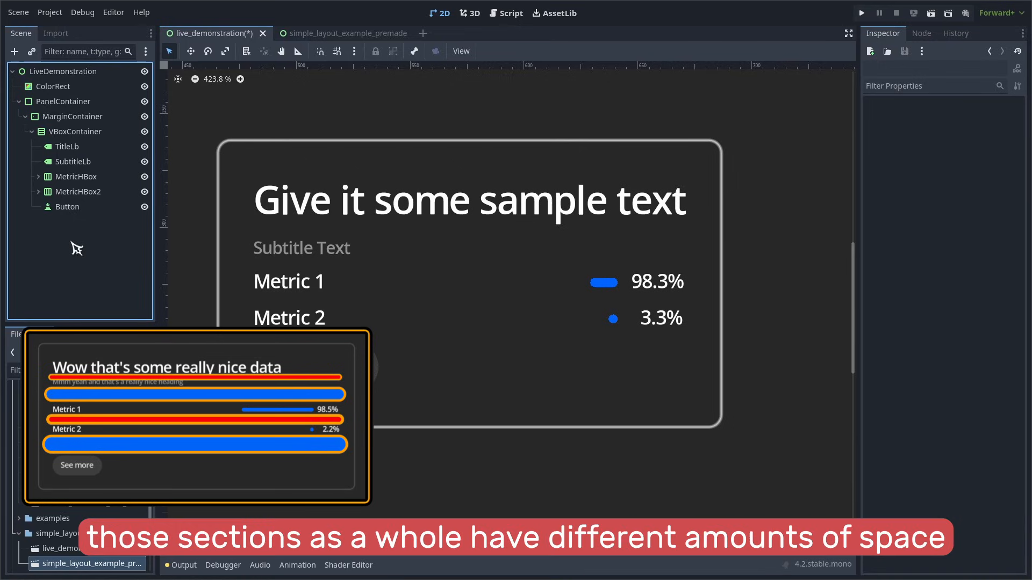
# Try a different separation override on the VBoxContainer and reset it to the default
pyautogui.click(86, 132)
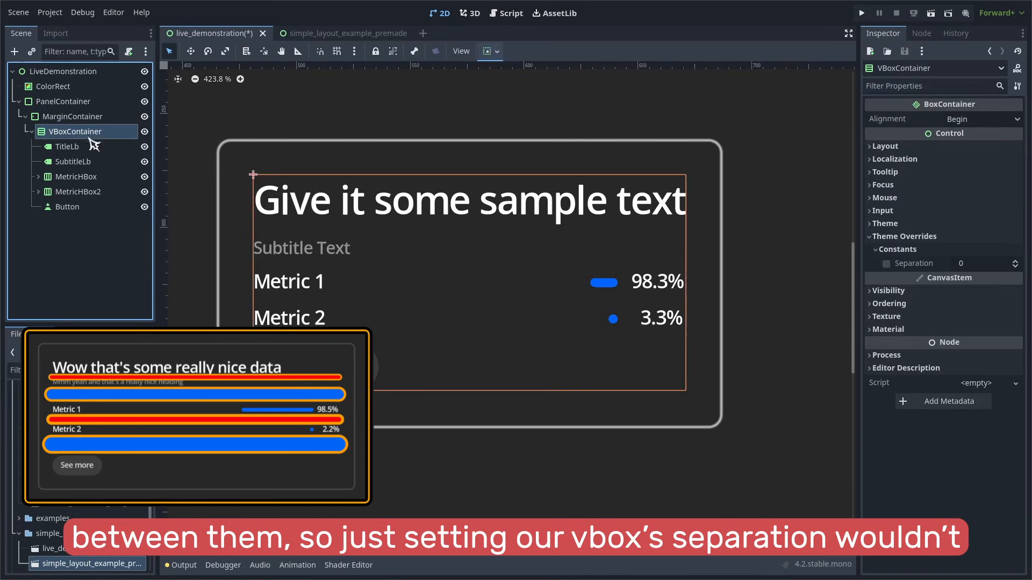
pyautogui.moveTo(969, 265)
pyautogui.mouseDown()
pyautogui.moveTo(984, 264)
pyautogui.moveTo(969, 264)
pyautogui.mouseUp()
pyautogui.click(944, 264)
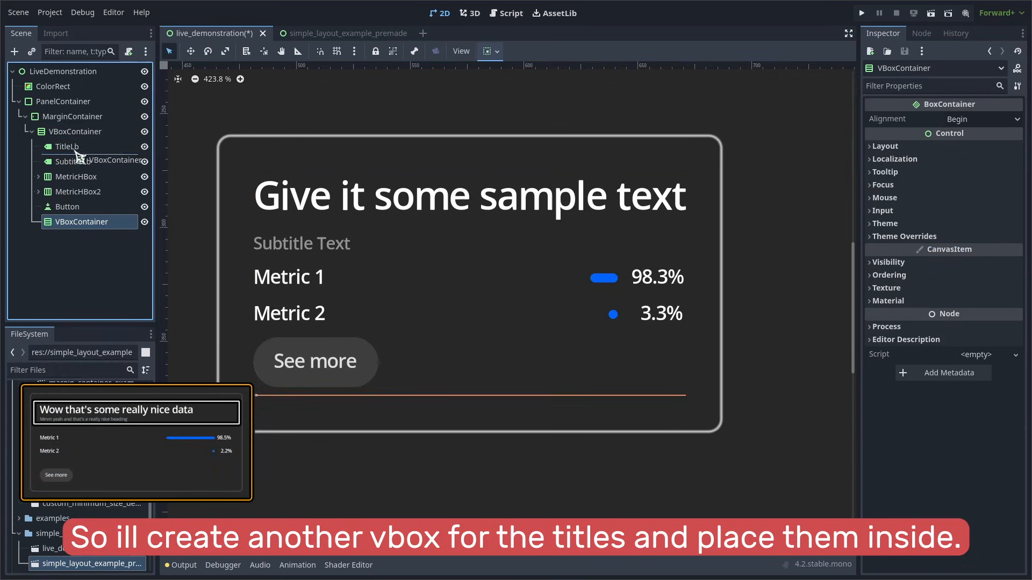
# Group TitleLb and SubtitleLb in a new VBoxContainer named TitleVBox at the top of the main VBoxContainer
pyautogui.moveTo(78, 157); pyautogui.dragTo(70, 142)
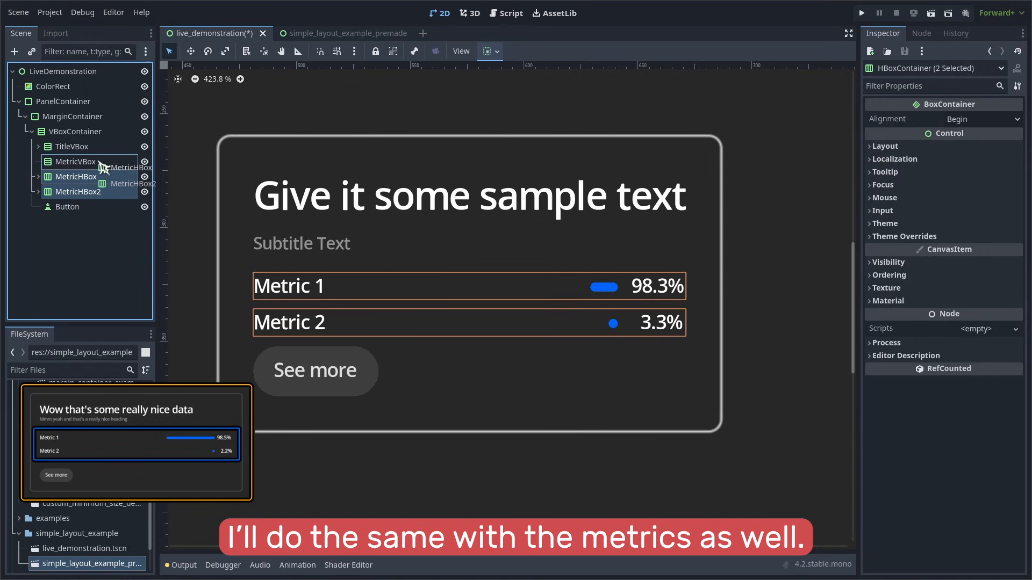
# Move MetricHBox and MetricHBox2 together into MetricVBox
pyautogui.moveTo(102, 168); pyautogui.dragTo(101, 164)
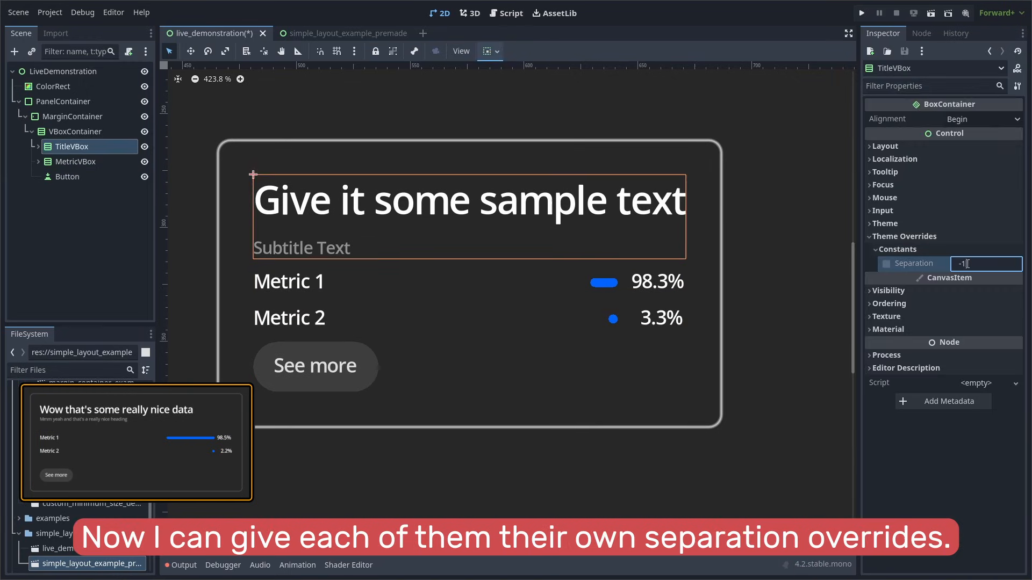
# Set the separation override to -1 on TitleVBox and to 10 on MetricVBox
pyautogui.press('Return')
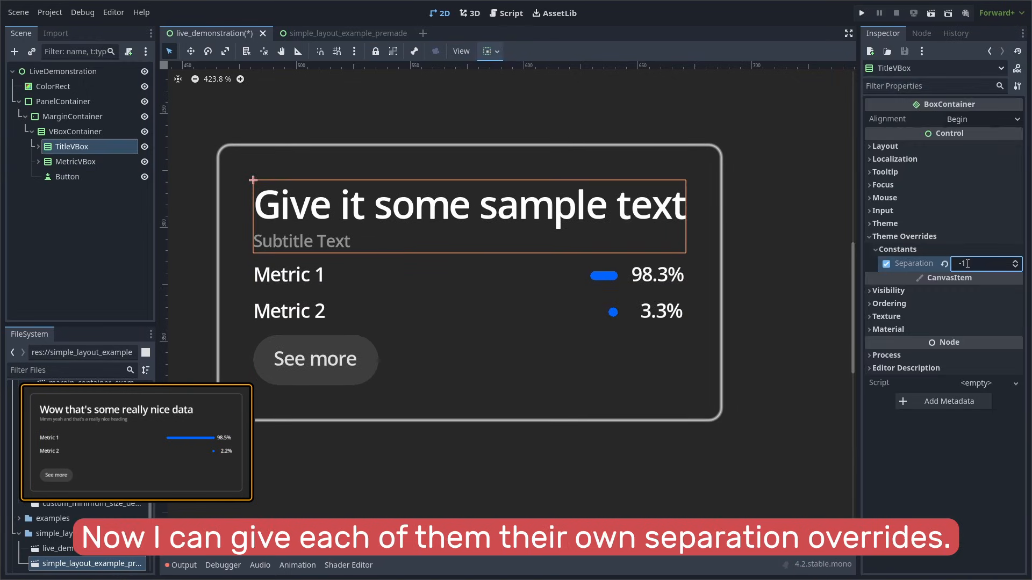
pyautogui.click(87, 164)
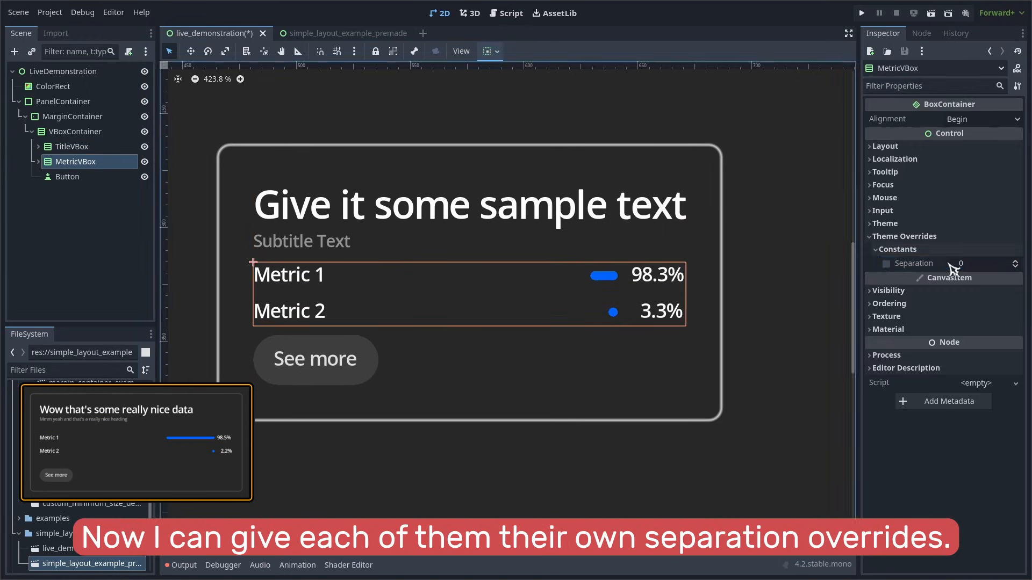
pyautogui.click(968, 268)
pyautogui.write('10')
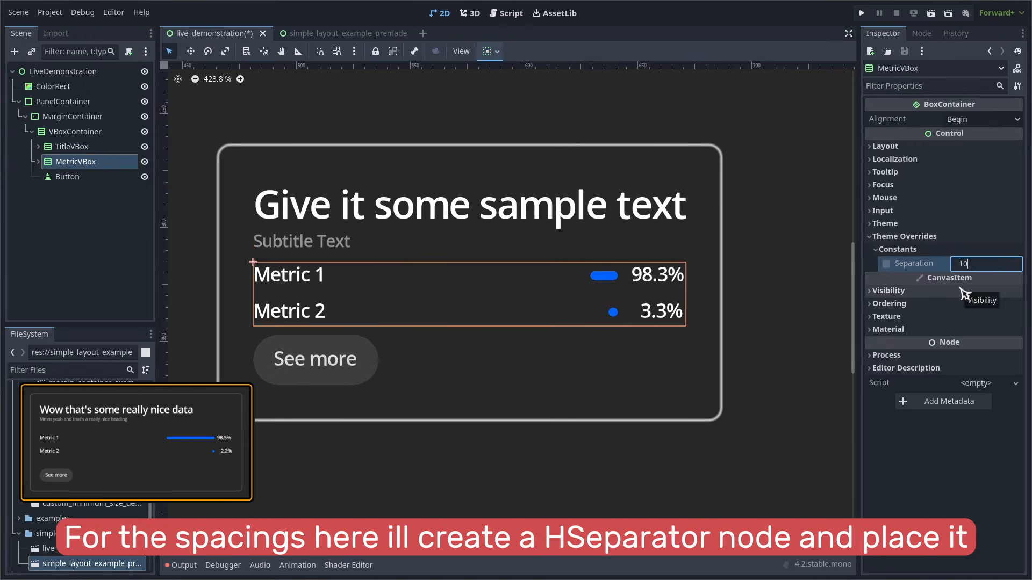
pyautogui.press('Return')
pyautogui.scroll(-10, 533, 302)
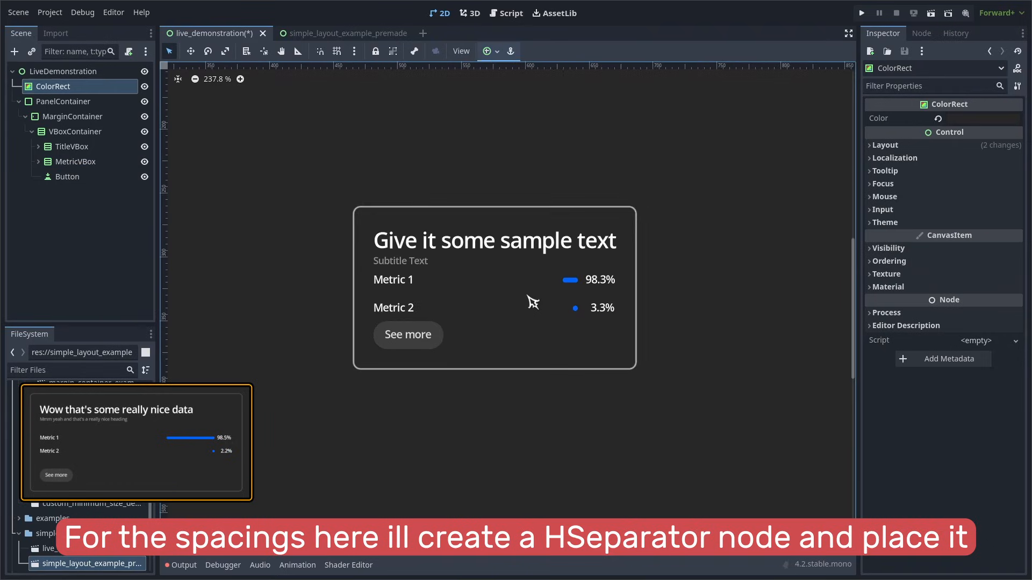
# Add an HSeparator between TitleVBox and MetricVBox with a StyleBoxEmpty separator style and a separation of 12
pyautogui.click(83, 134)
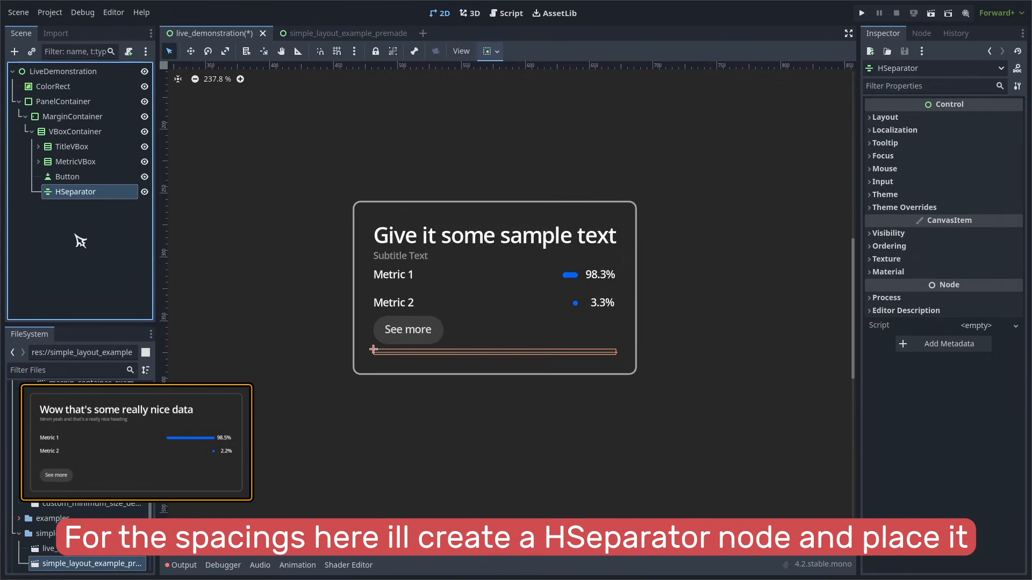
pyautogui.moveTo(92, 194); pyautogui.dragTo(110, 163)
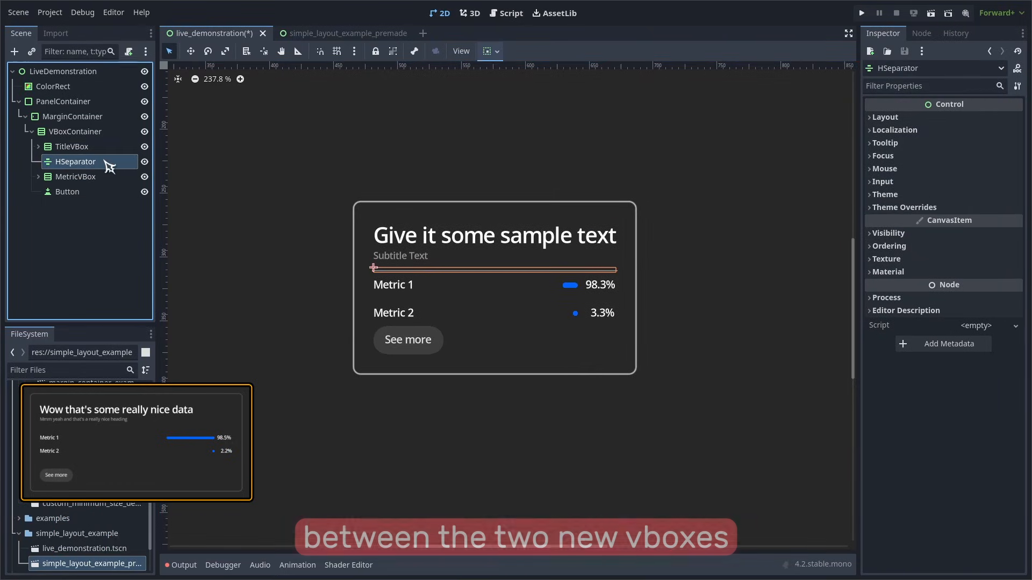
pyautogui.click(980, 251)
pyautogui.write('12')
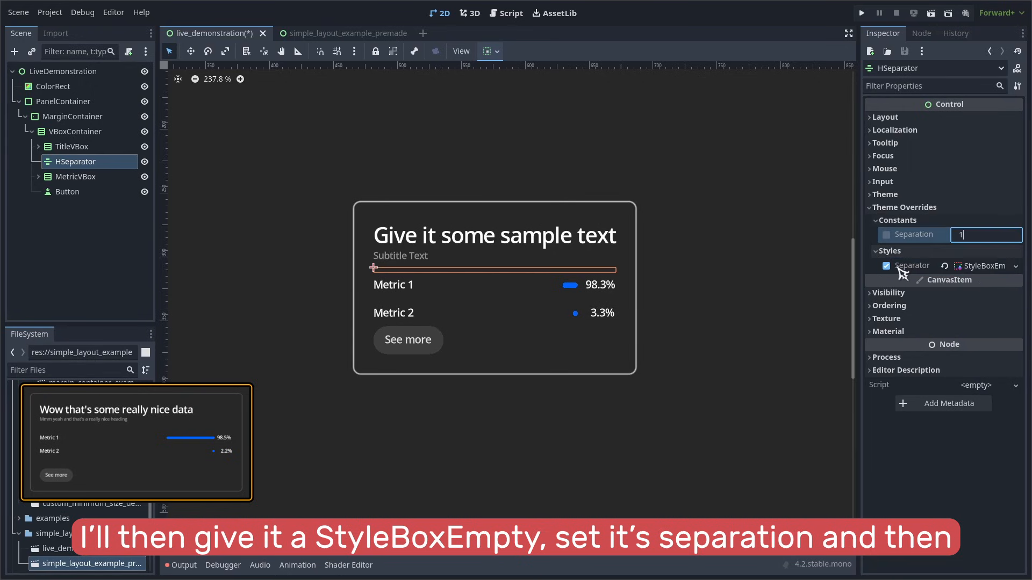
# Duplicate the HSeparator, place the copy between MetricVBox and Button with a slightly larger separation, and deselect it
pyautogui.hotkey('ctrl', 'd')
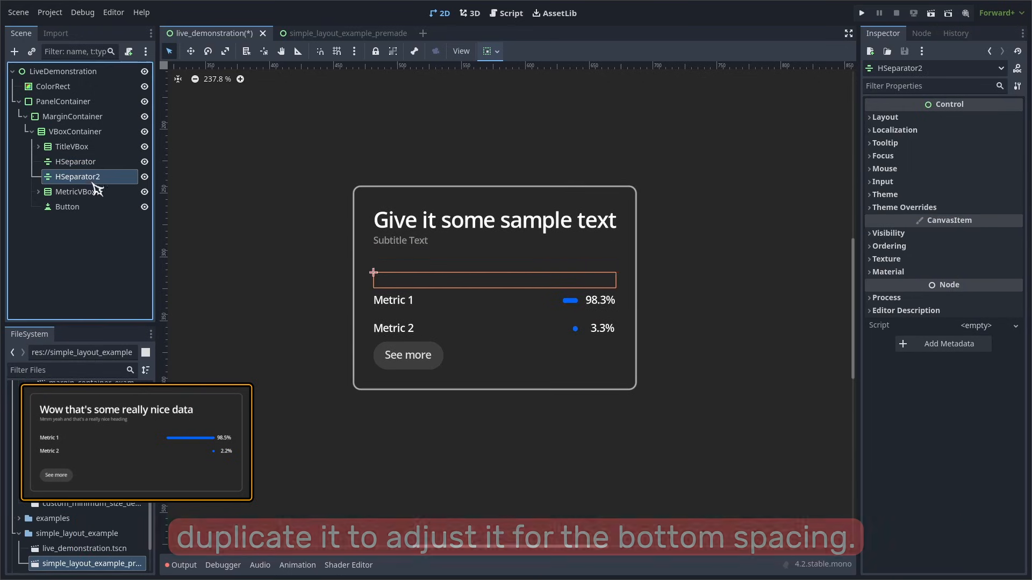
pyautogui.moveTo(76, 177); pyautogui.dragTo(75, 199)
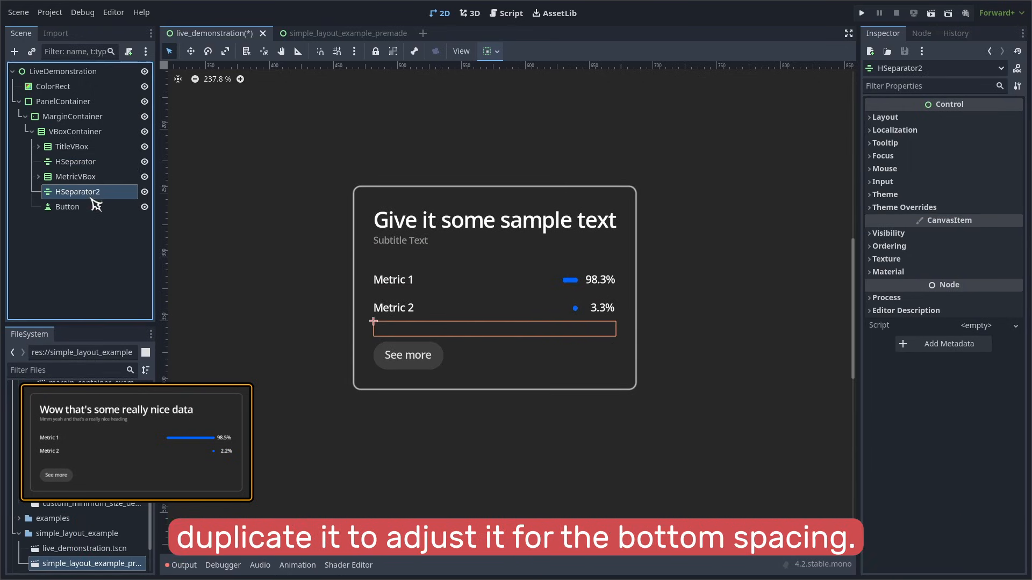
pyautogui.click(662, 371)
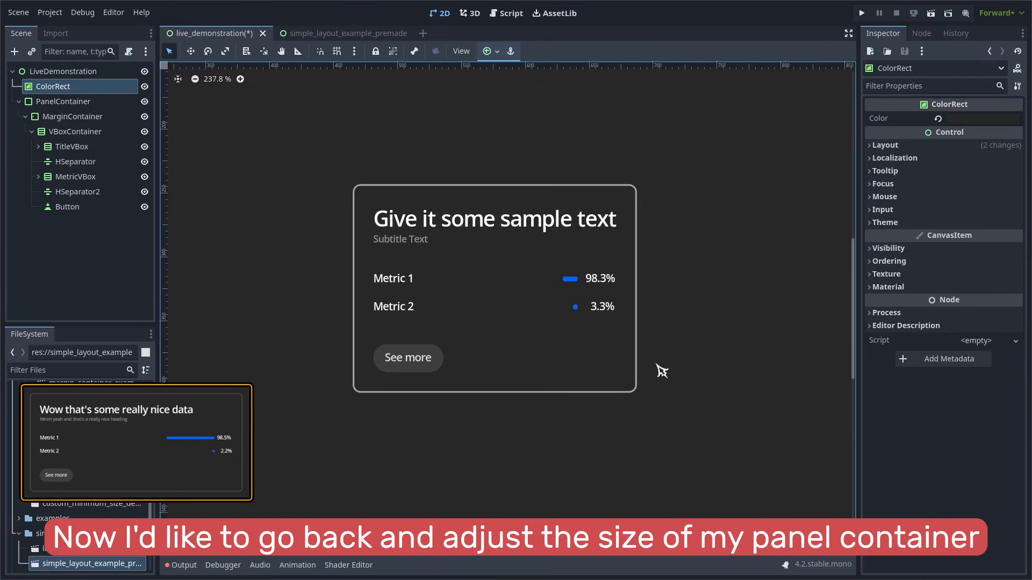
# Select PanelContainer from the list of overlapping nodes near the card's upper corner
pyautogui.click(592, 204)
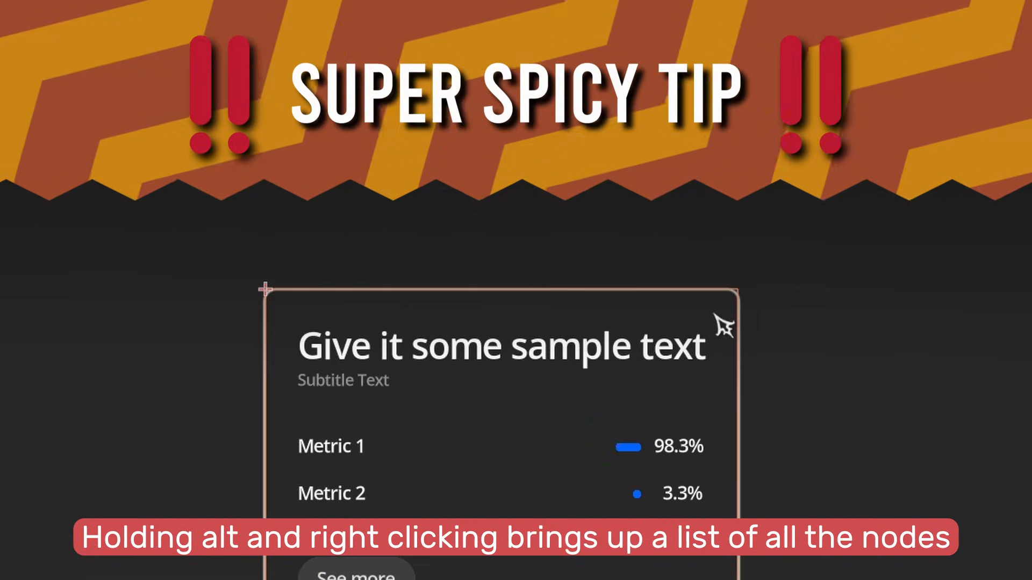
pyautogui.keyDown('alt'); pyautogui.rightClick(623, 201); pyautogui.keyUp('alt')
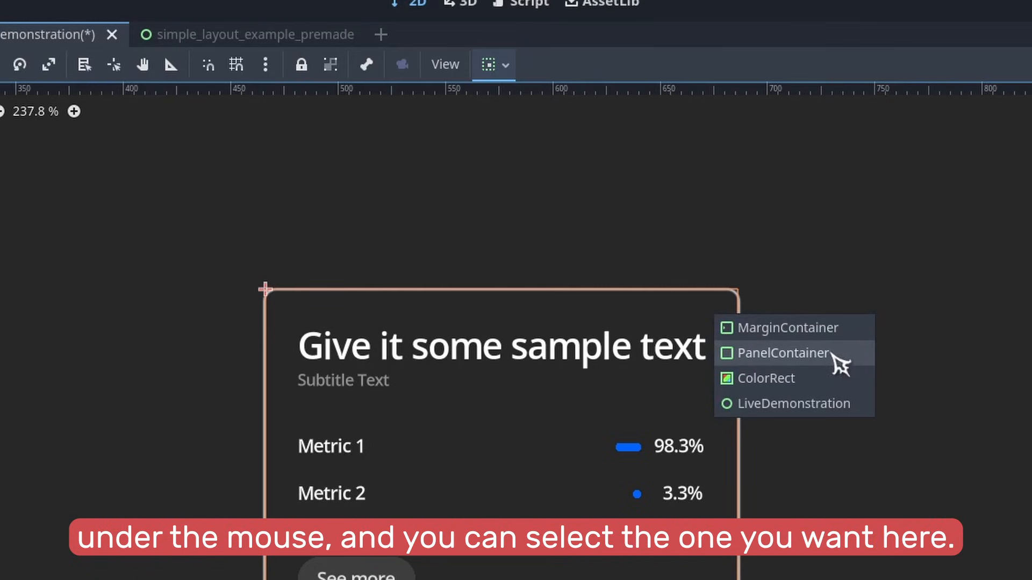
pyautogui.click(785, 353)
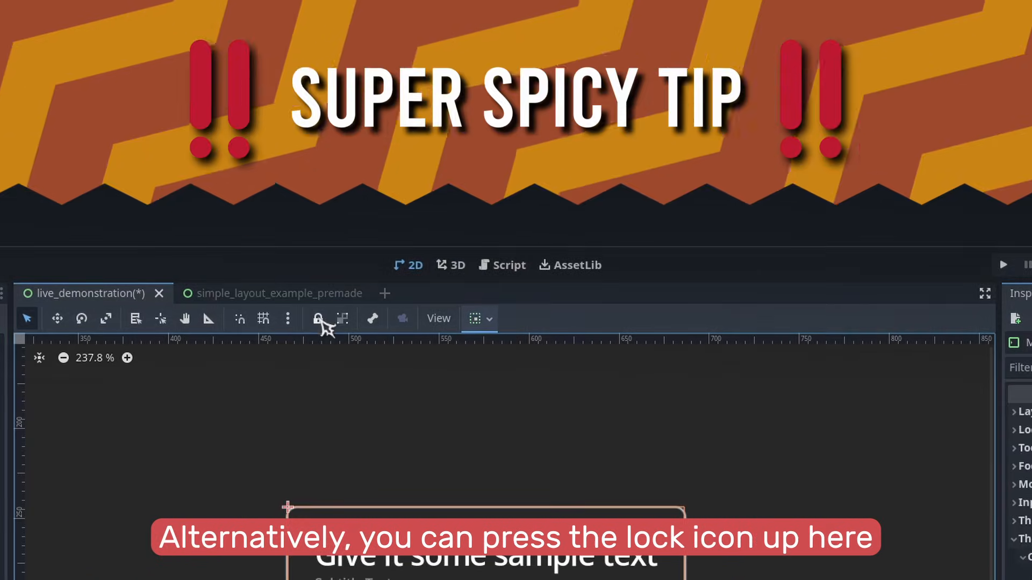
# Try locking MarginContainer and grouping it with its children, testing which child nodes can be selected on the canvas
pyautogui.click(301, 64)
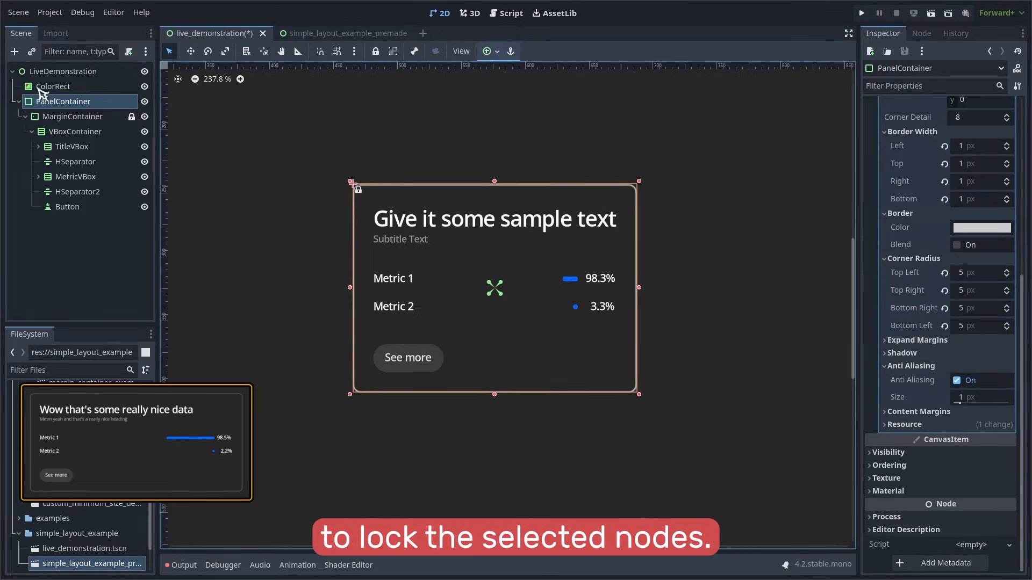
pyautogui.click(587, 225)
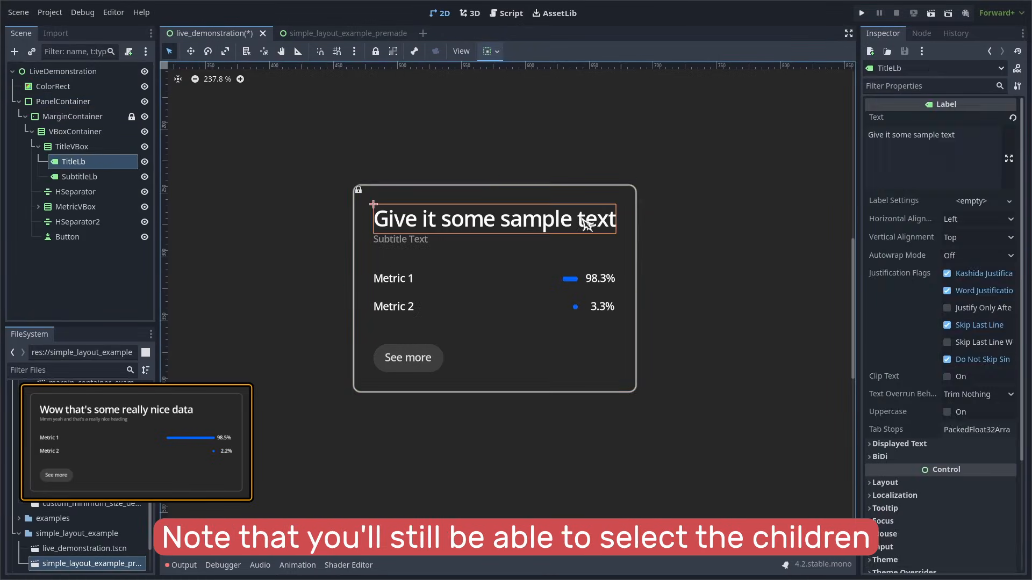
pyautogui.click(423, 245)
pyautogui.click(406, 279)
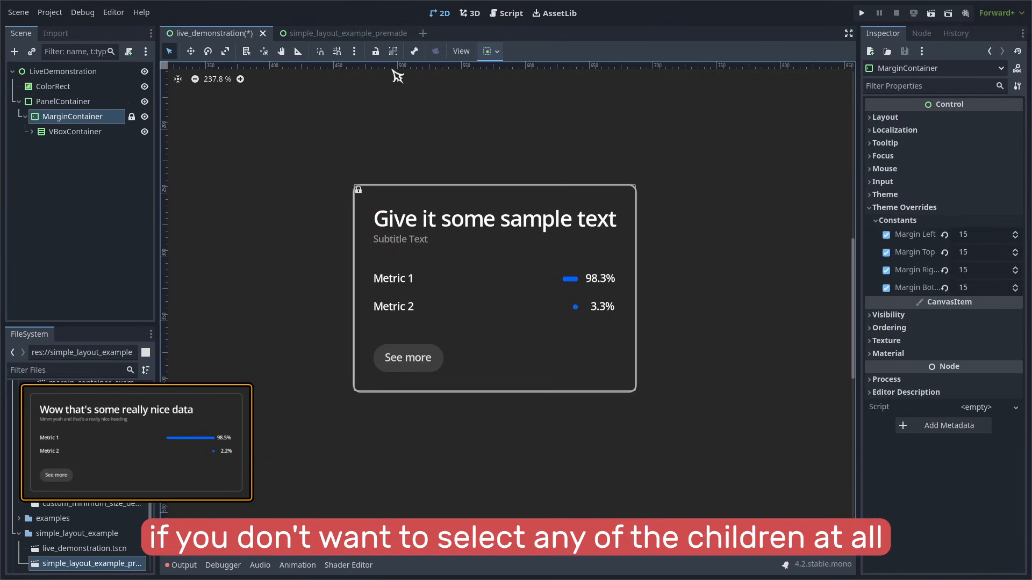
pyautogui.click(393, 51)
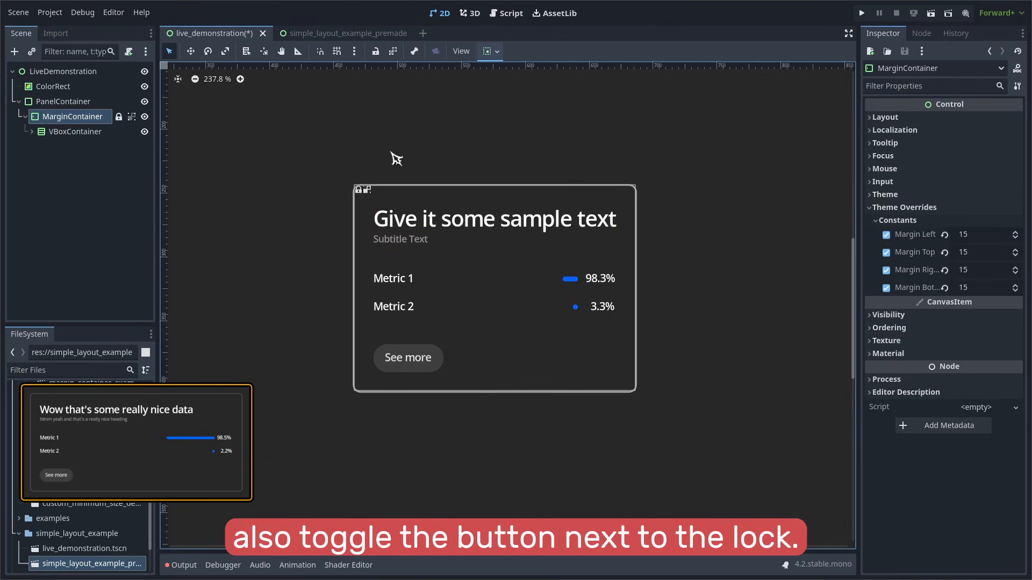
pyautogui.click(472, 230)
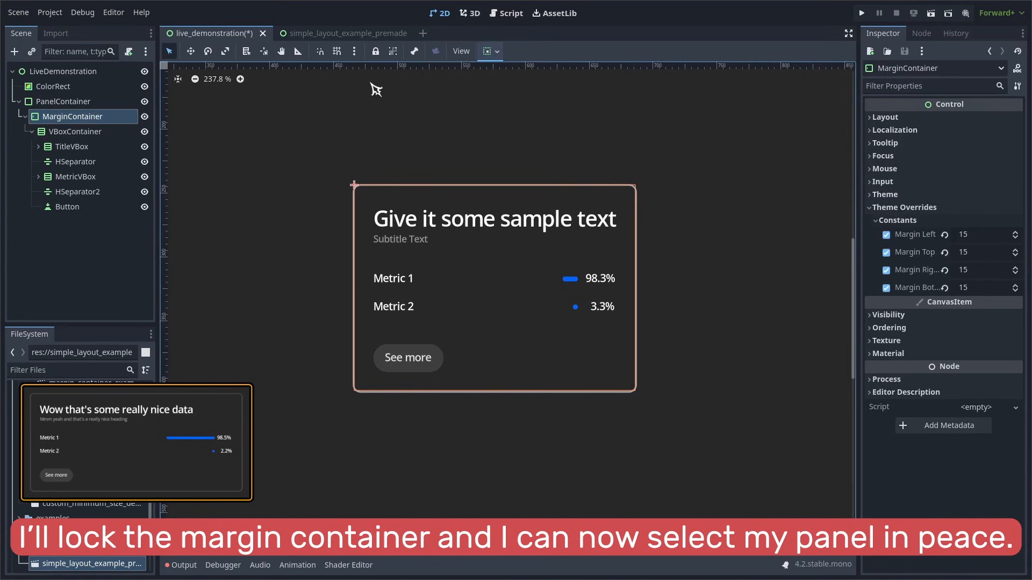
# Lock only MarginContainer, select PanelContainer on the canvas and widen it symmetrically about its center
pyautogui.click(548, 204)
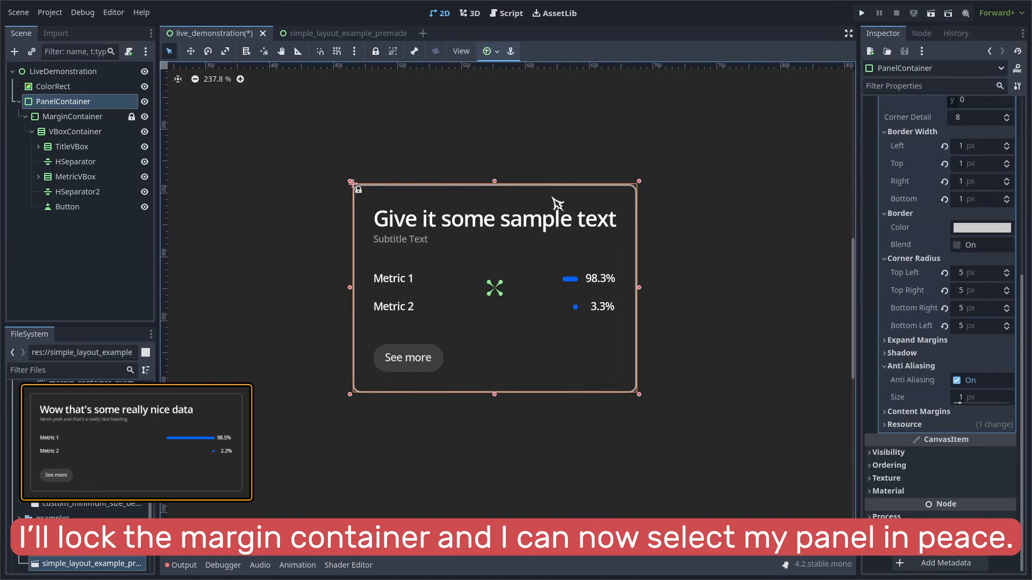
pyautogui.keyDown('alt'); pyautogui.moveTo(635, 288); pyautogui.dragTo(686, 291); pyautogui.keyUp('alt')
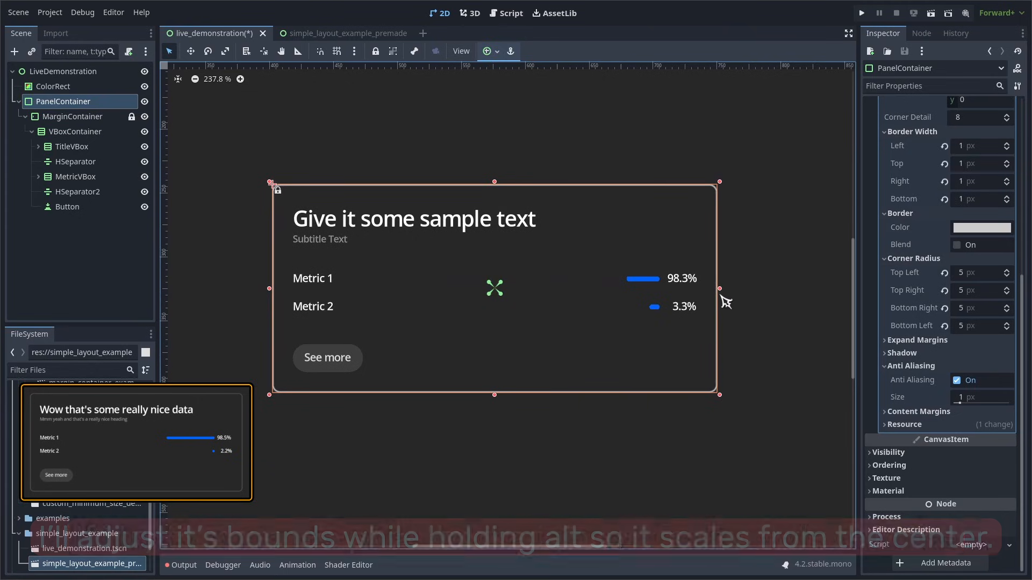
# Move the selected PanelContainer on the canvas without grabbing any of its child nodes
pyautogui.click(647, 277)
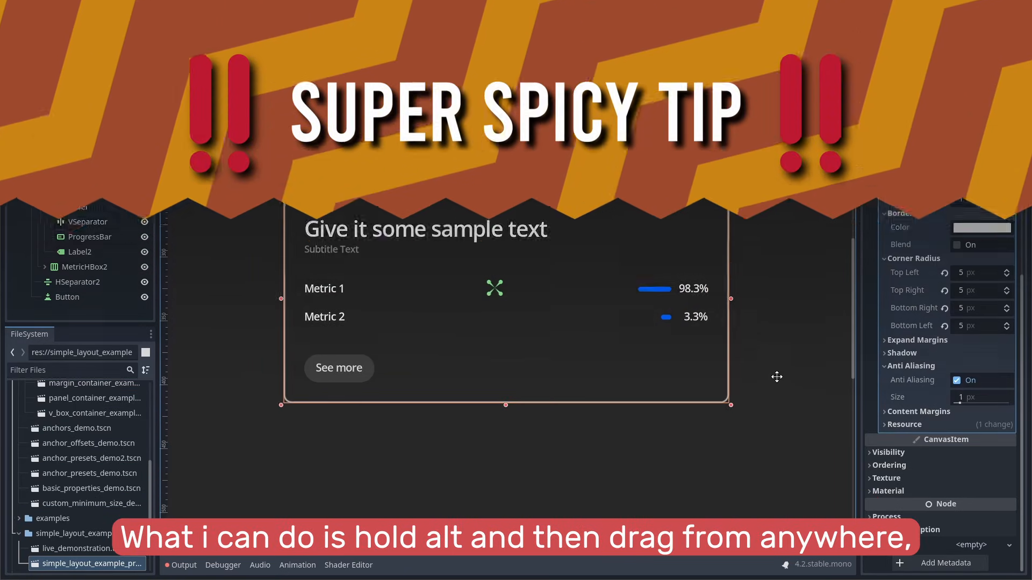
pyautogui.keyDown('alt'); pyautogui.moveTo(776, 376); pyautogui.dragTo(758, 385); pyautogui.keyUp('alt')
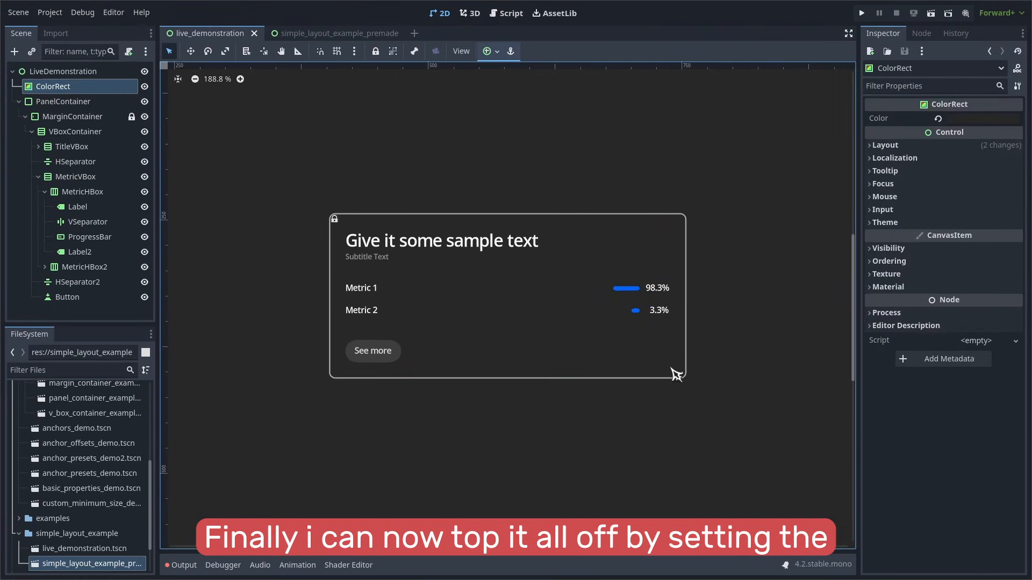
# Set the border color of PanelContainer's StyleBoxFlat to the gray swatch 565656 and deselect the panel
pyautogui.scroll(-4, 955, 386)
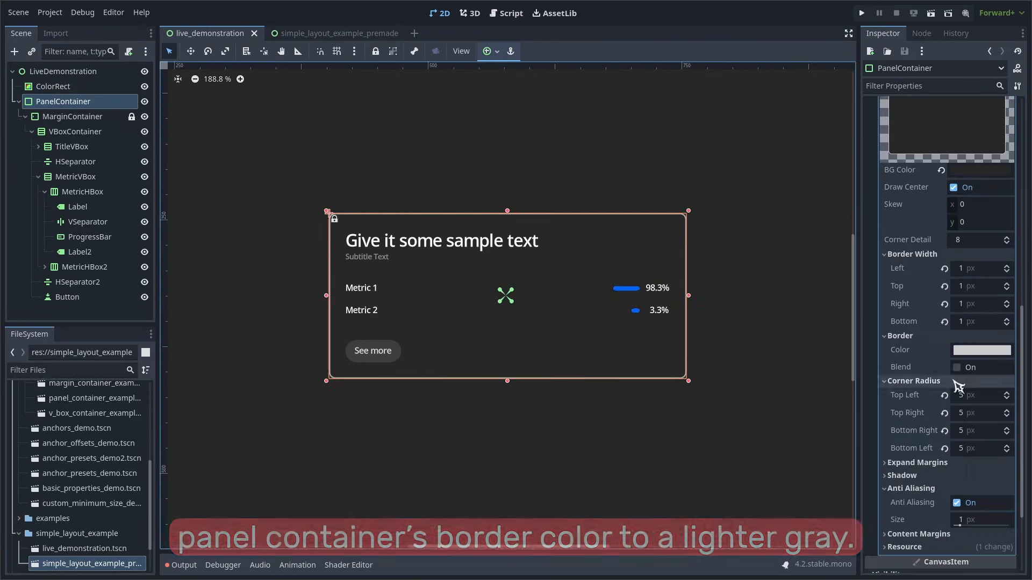
pyautogui.click(987, 351)
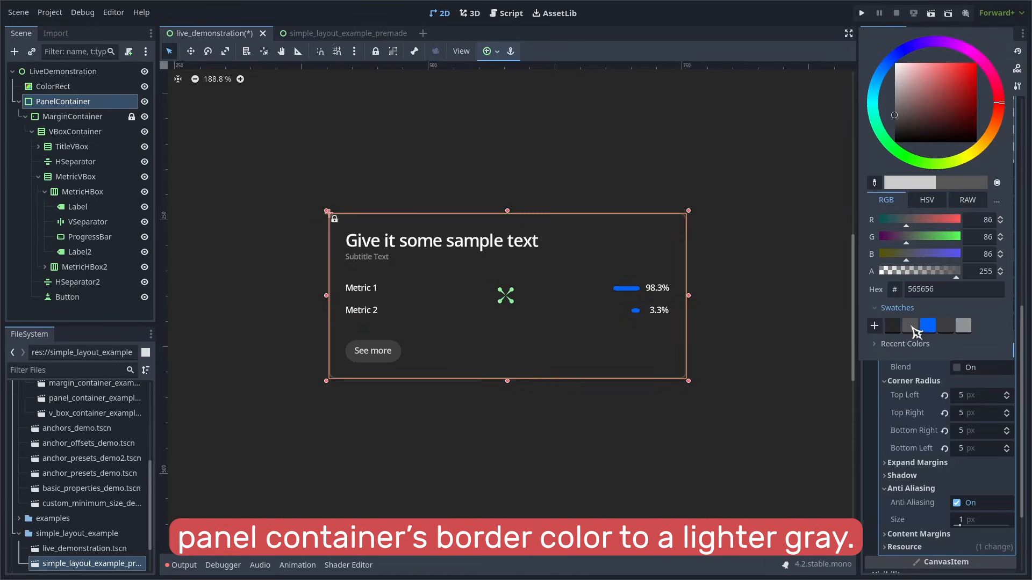
pyautogui.click(782, 365)
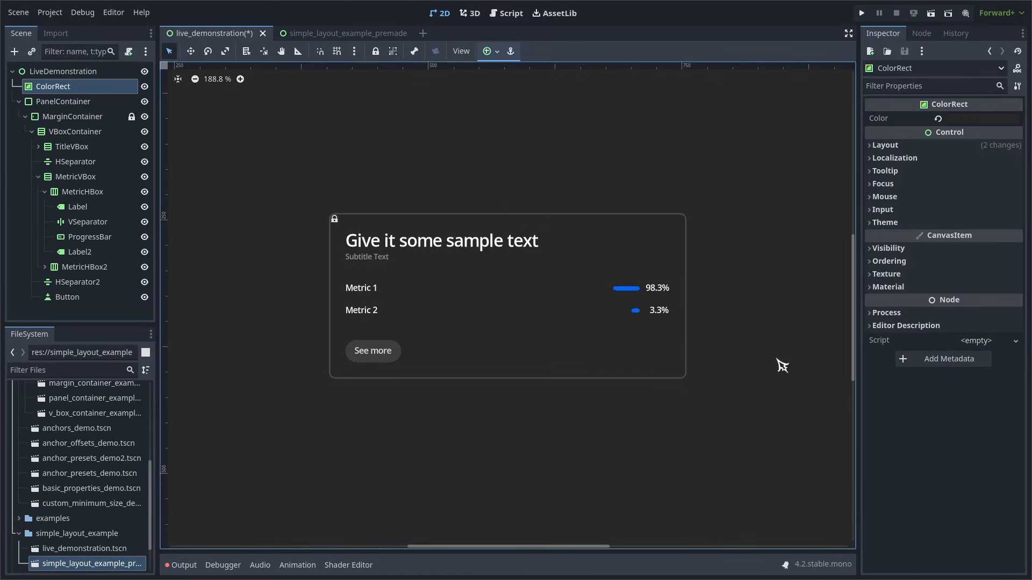